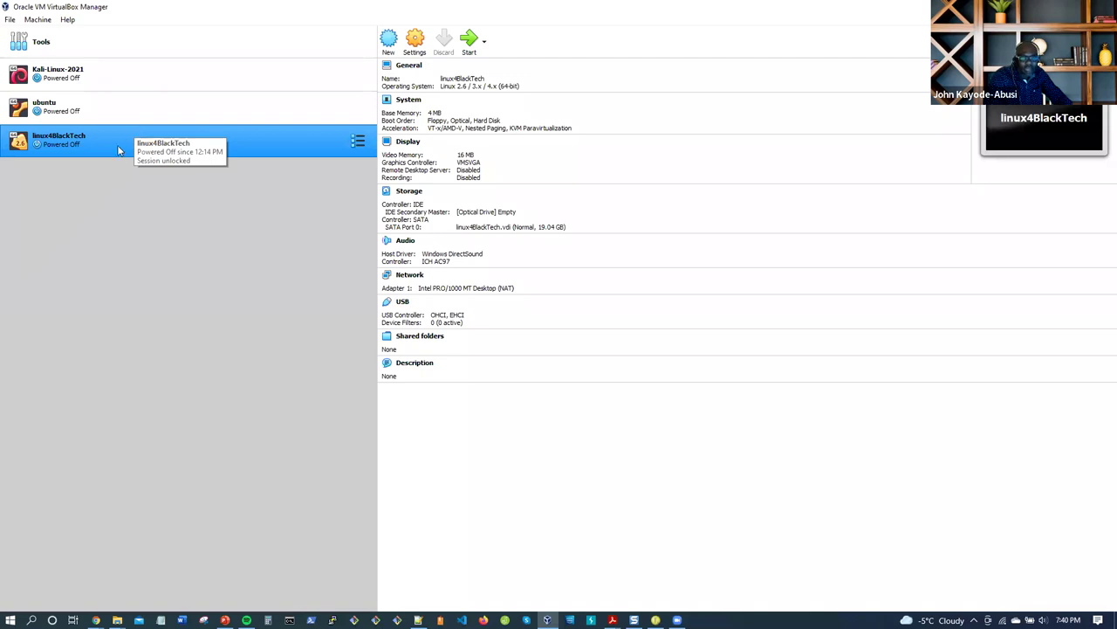
Step: Set the base memory of the linux4BlackTech virtual machine to 9057 MB and save its system settings
click(410, 101)
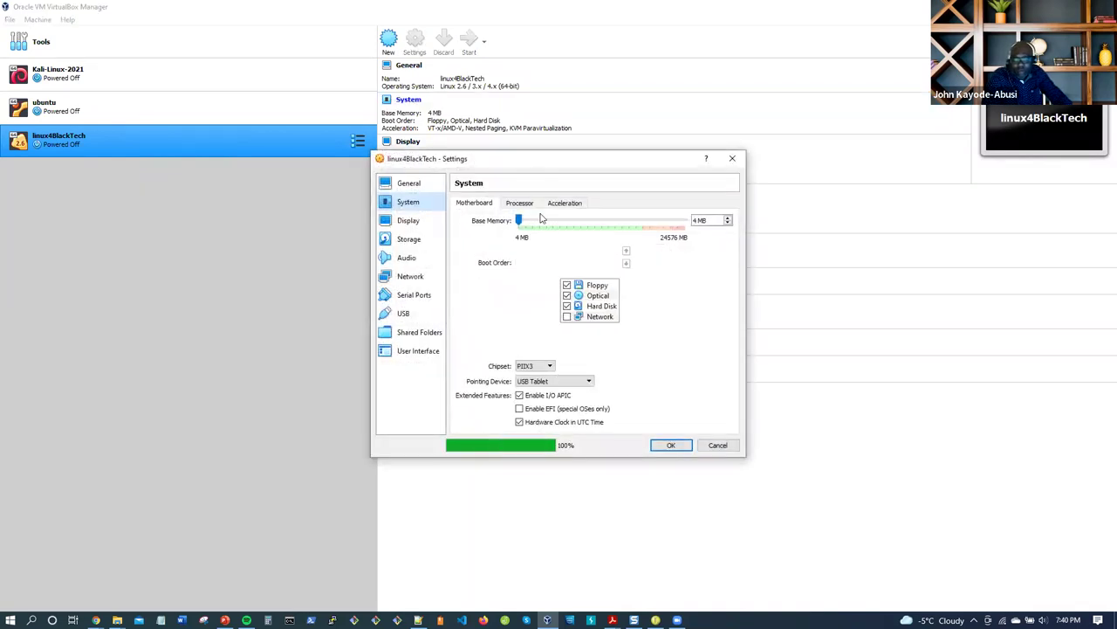
drag(519, 222, 579, 222)
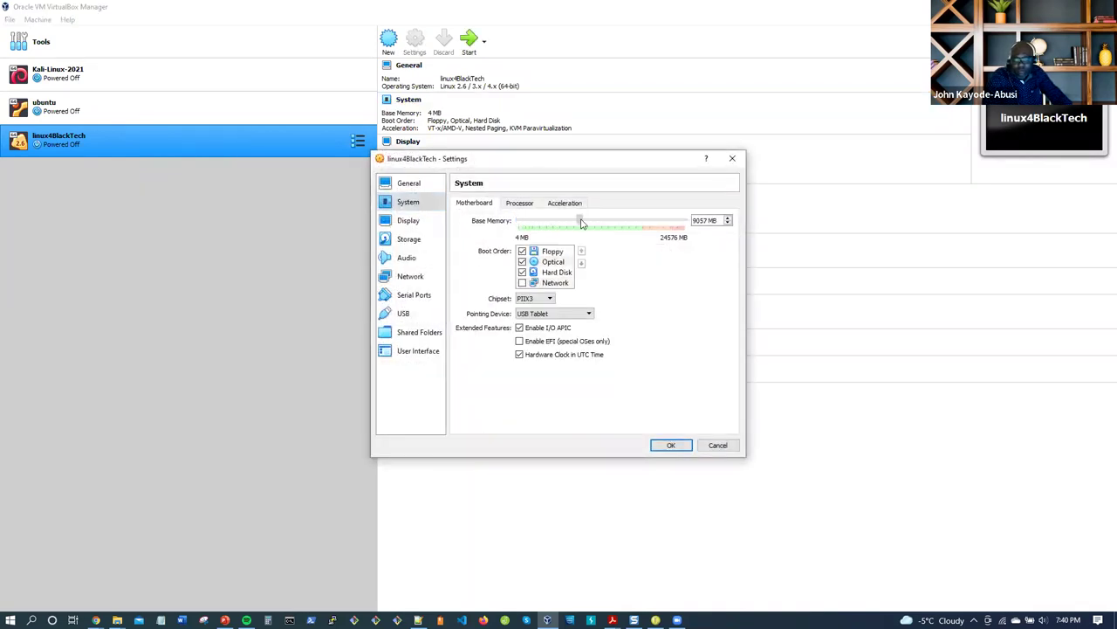
click(672, 446)
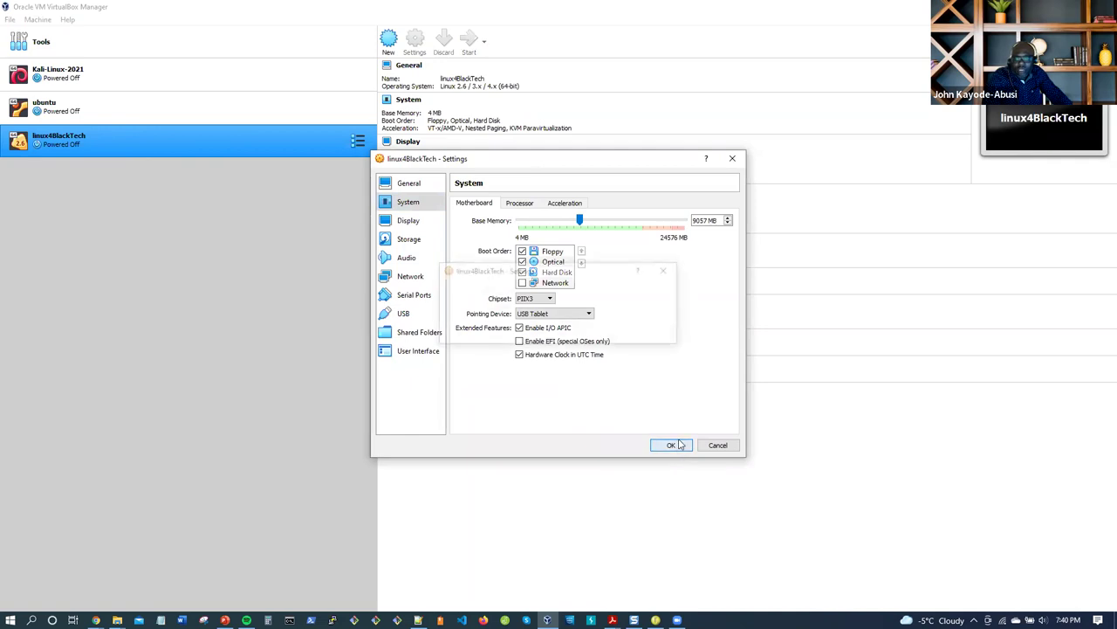
Step: Start the linux4BlackTech virtual machine and choose the listed user account on the Ubuntu login screen
click(477, 49)
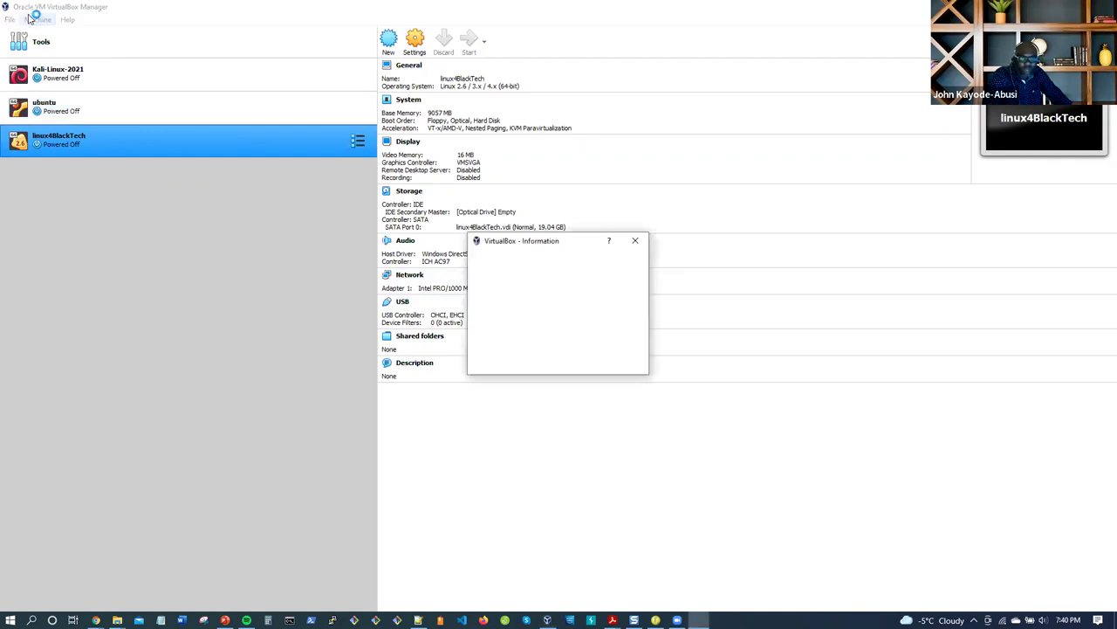
click(537, 362)
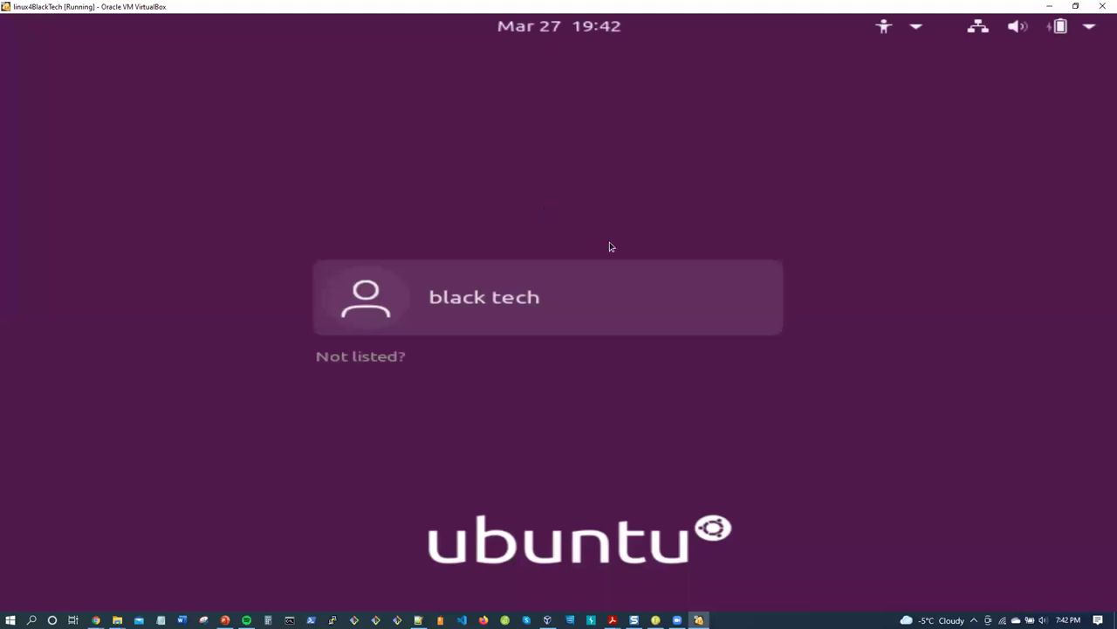
click(516, 302)
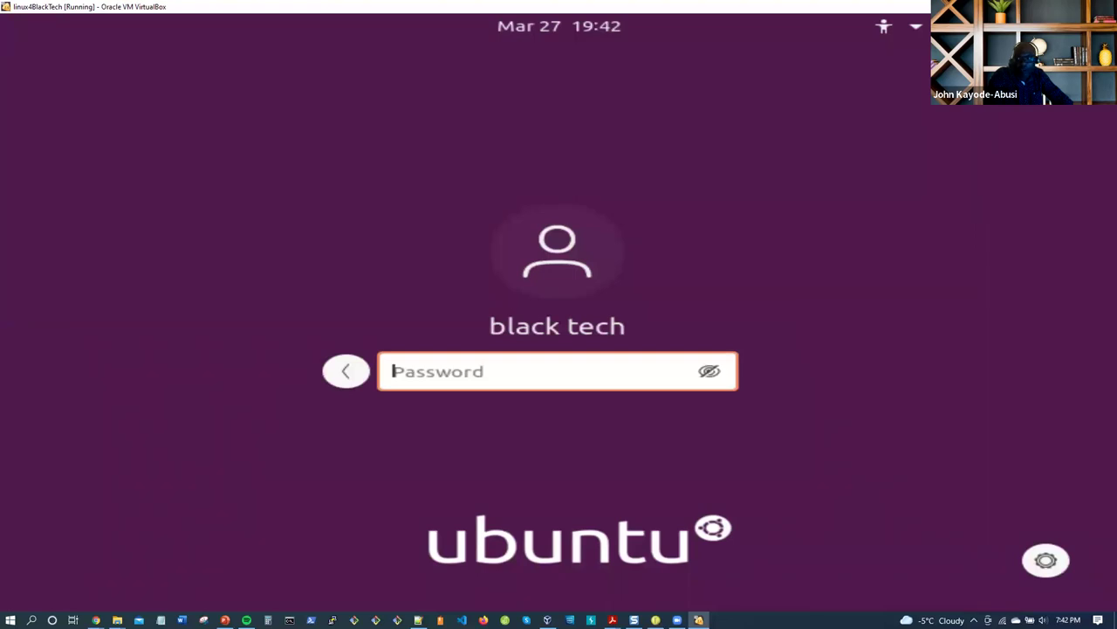
key(alt+Tab)
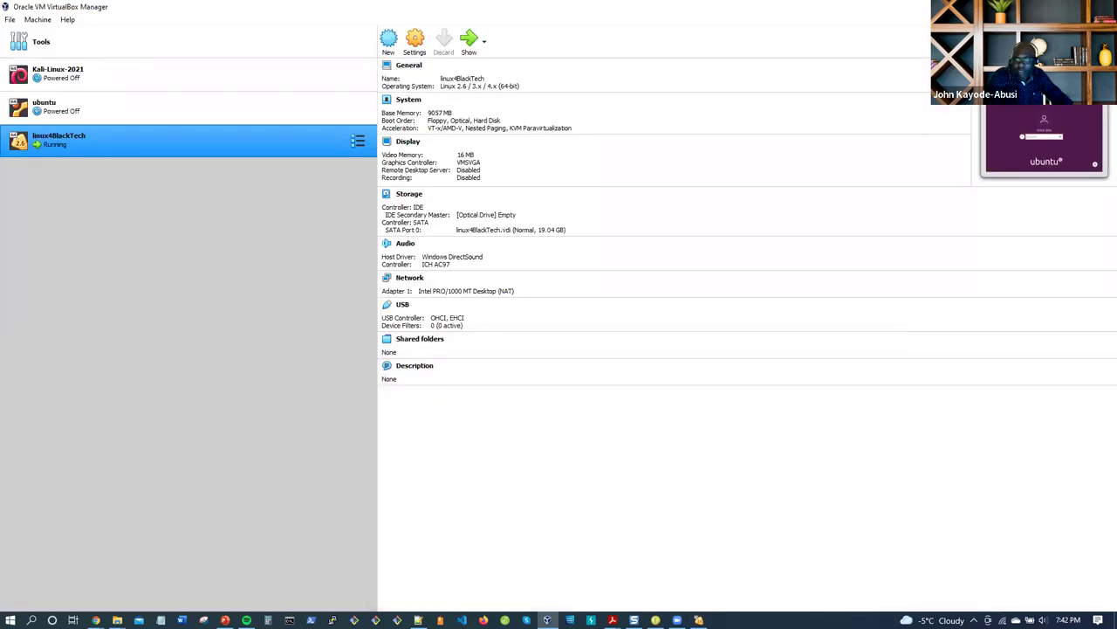
key(super+d)
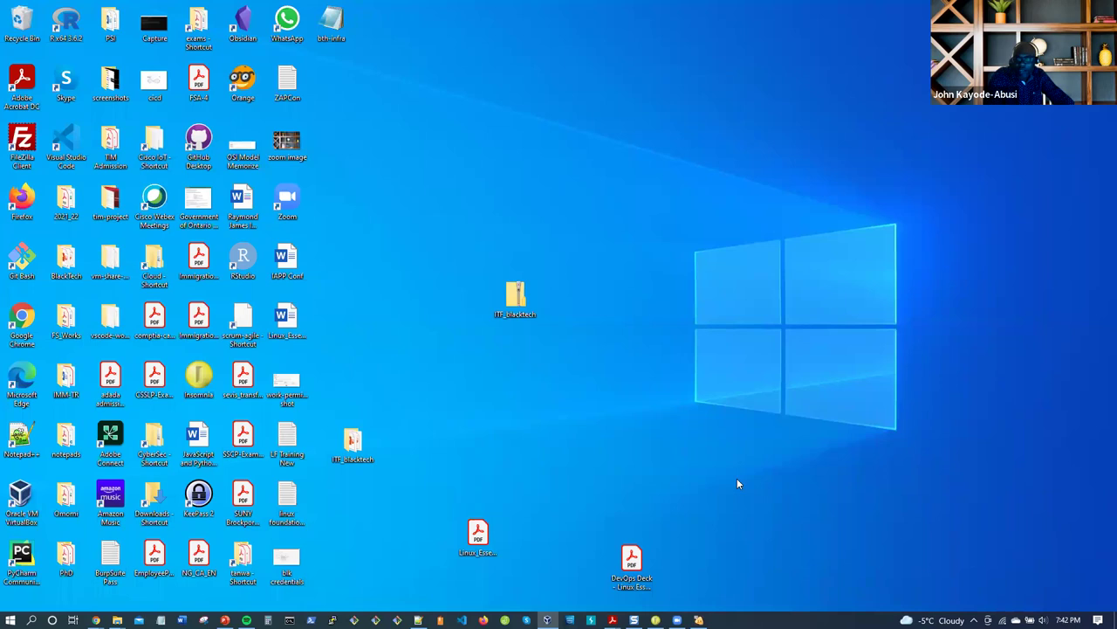
key(alt+Tab)
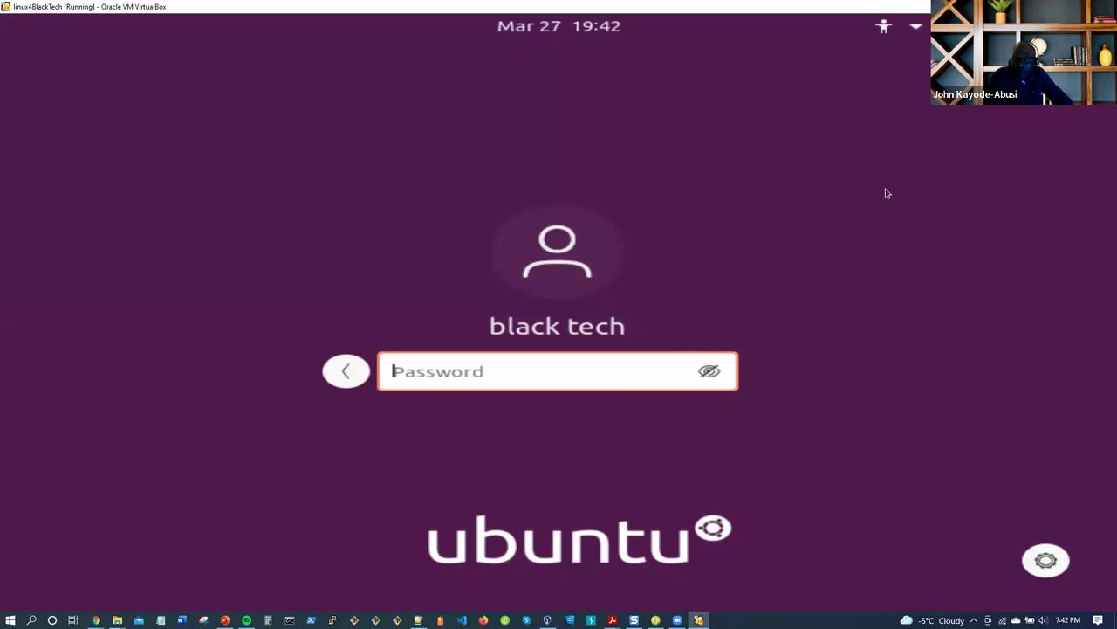
key(alt+Tab)
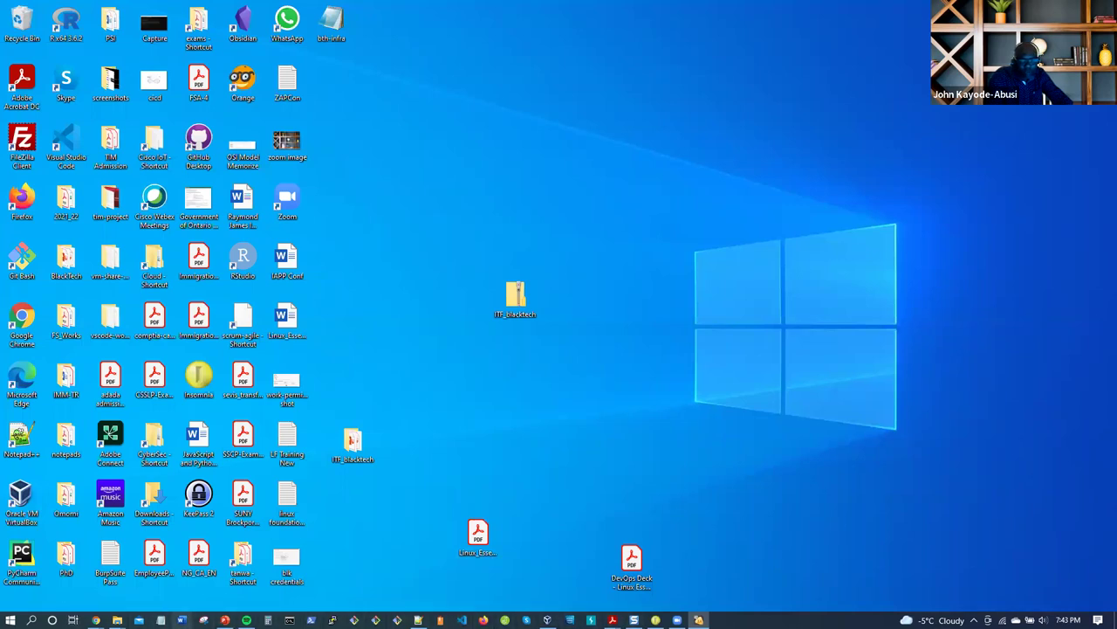
Step: Switch to PowerPoint, start the slide show from the Introduction to Virtualization slide, and swap presenter view with the slide show
mouse_move(547, 620)
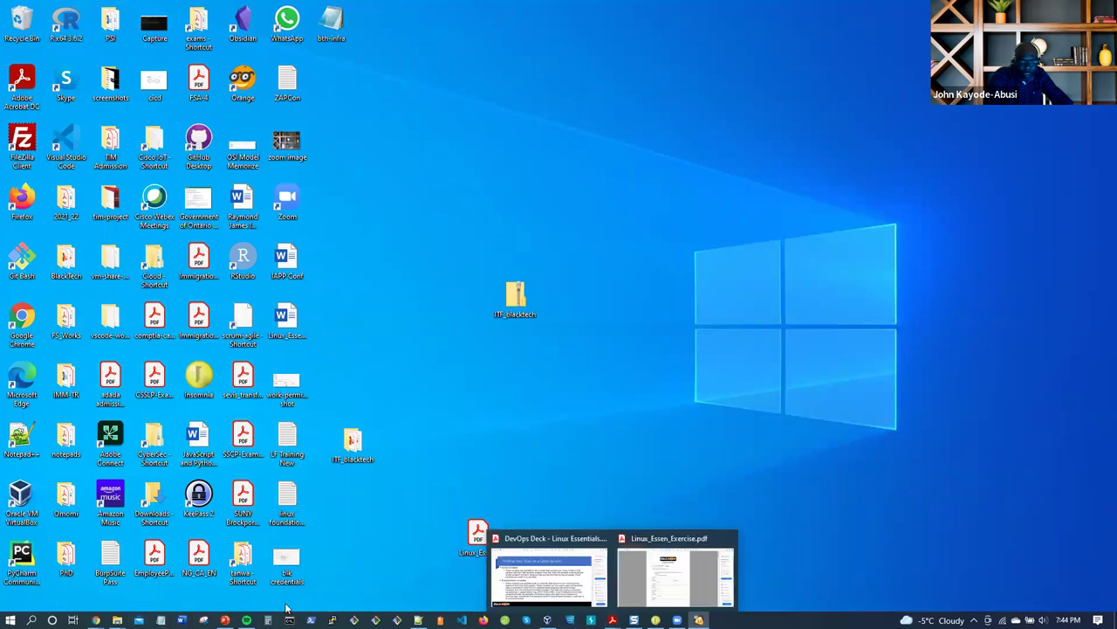
click(225, 620)
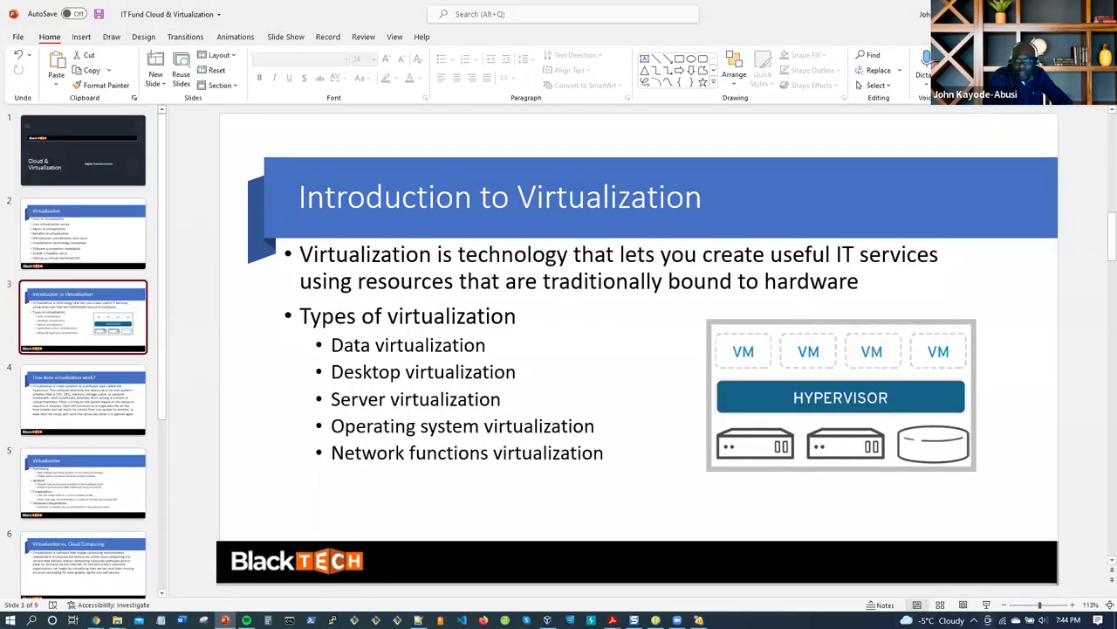
click(986, 605)
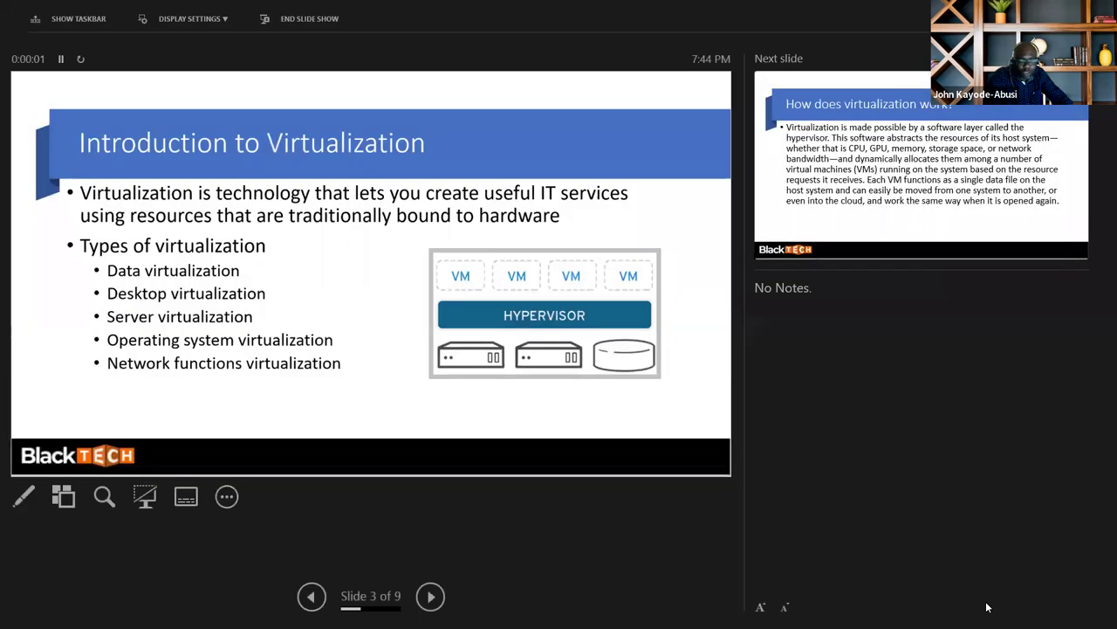
click(187, 22)
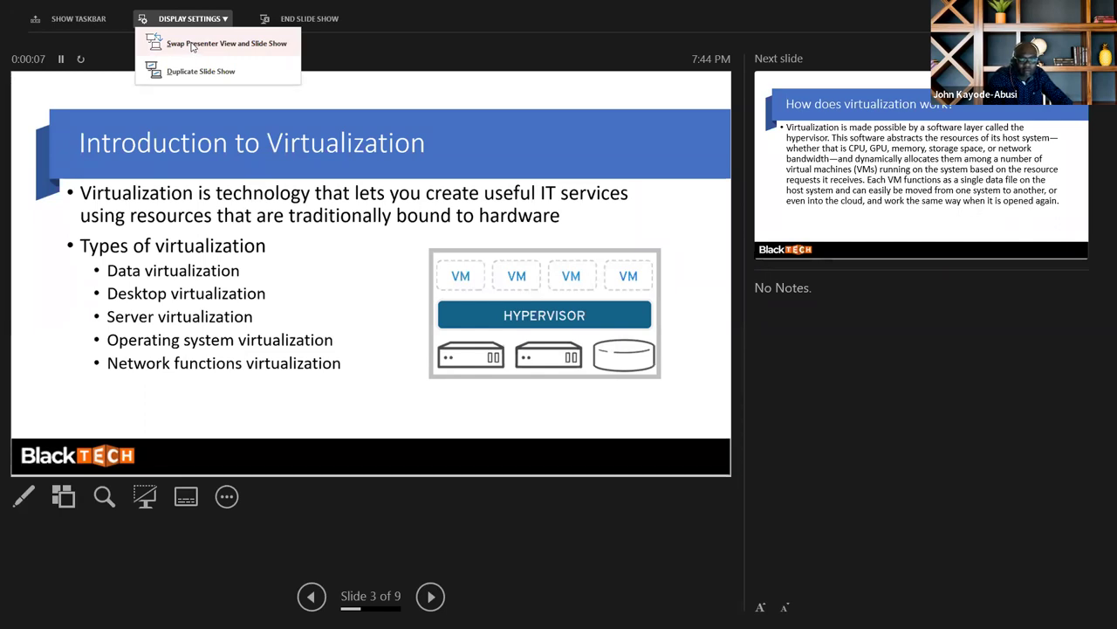
click(193, 46)
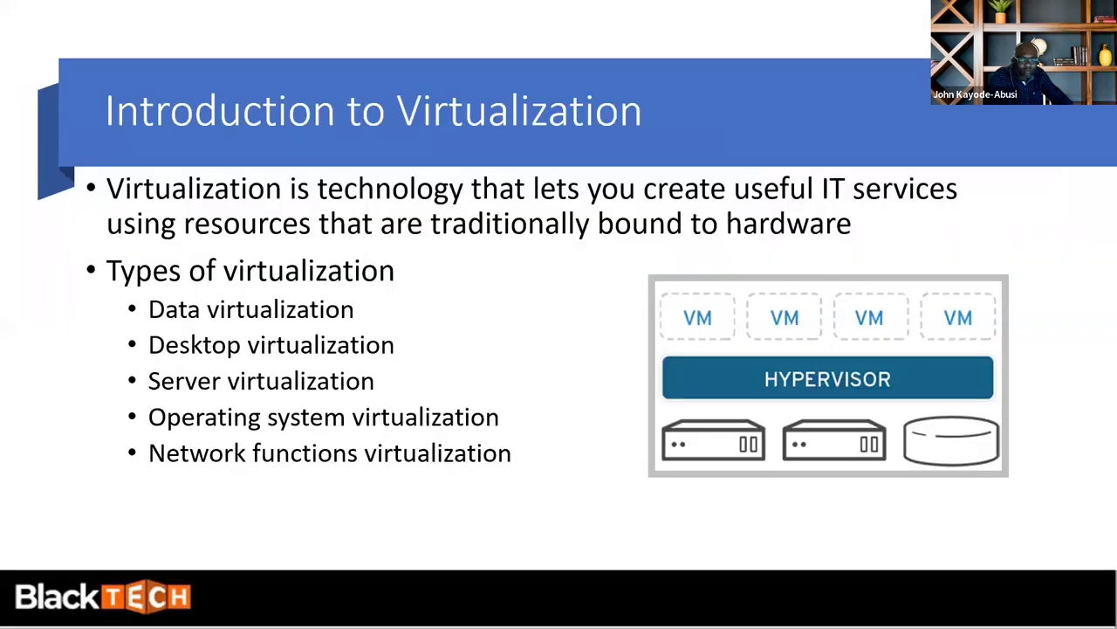
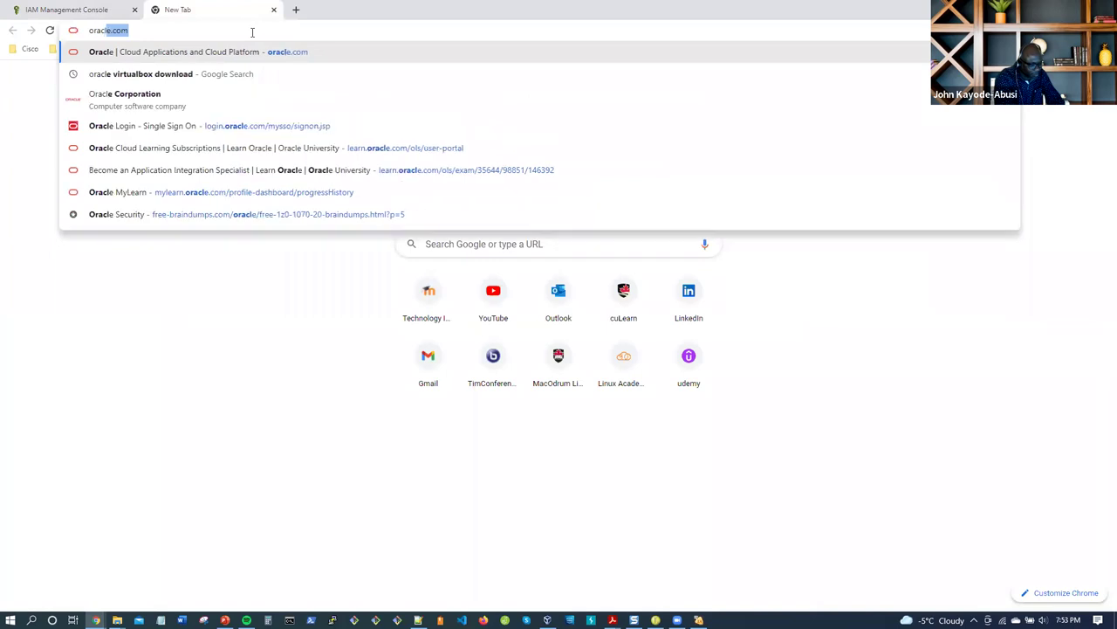
Step: Search the web for "oracle developer vms" and open the Pre-Built Developer VMs for Oracle VM VirtualBox page
text(eloper )
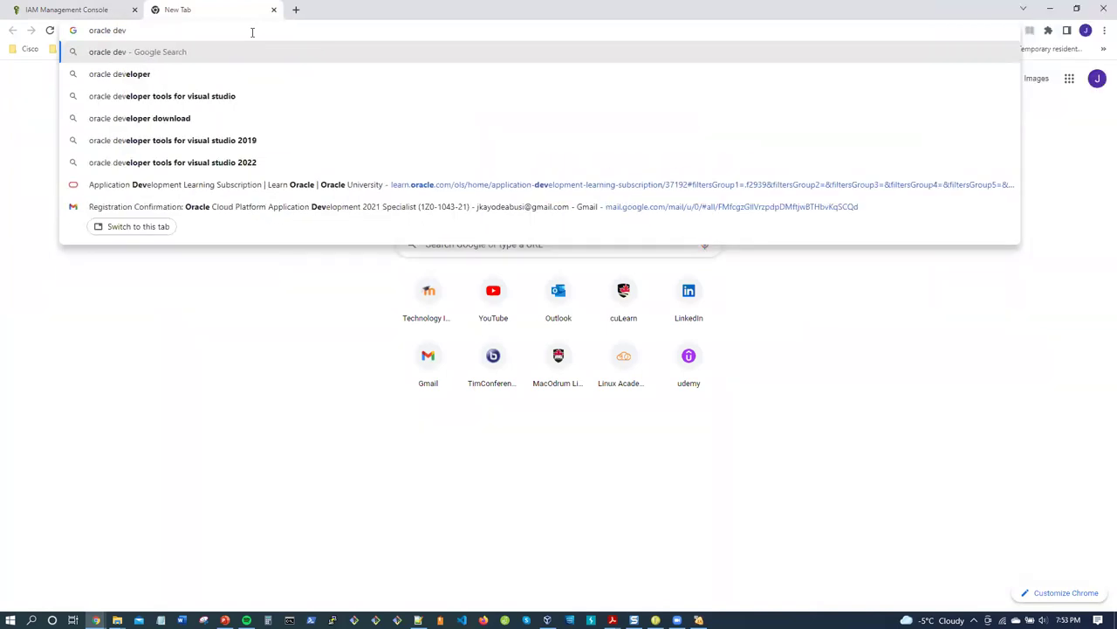
text(vm)
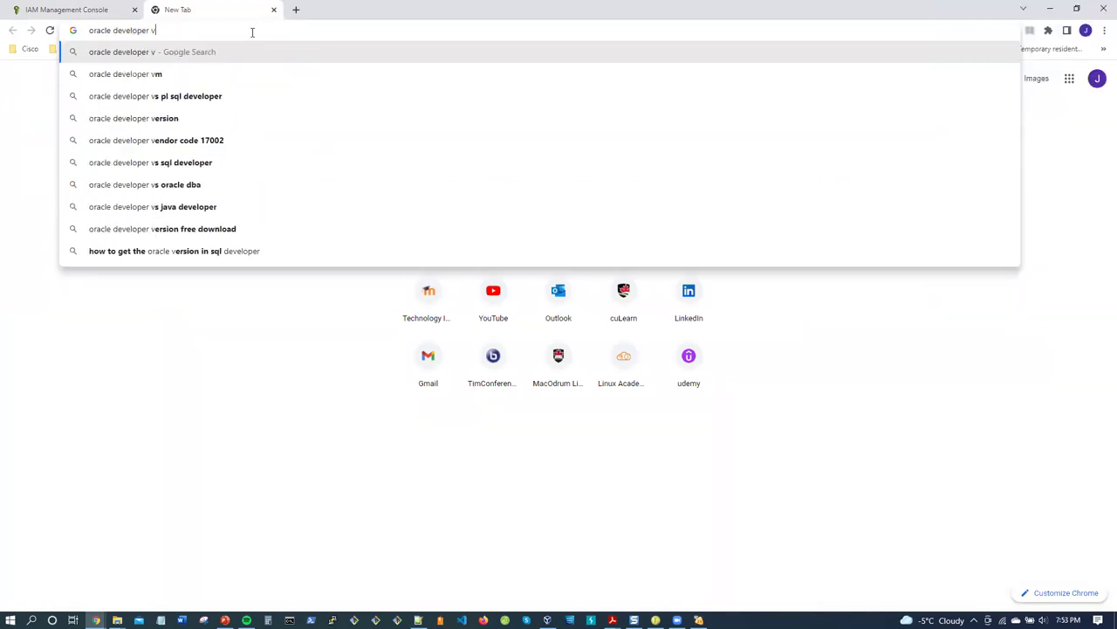
text(s)
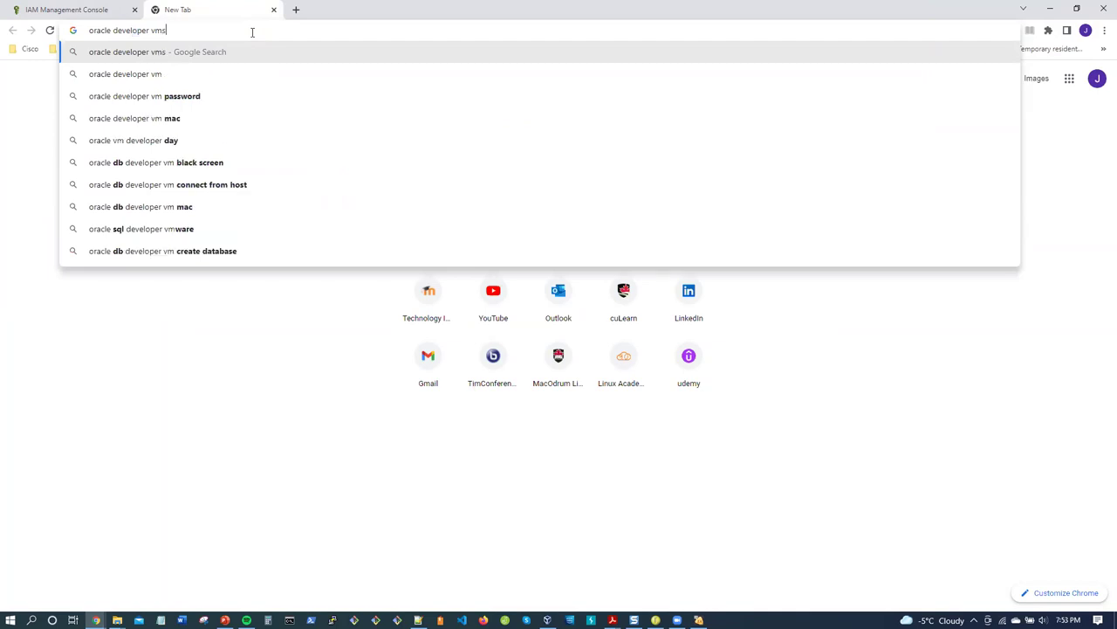
key(Return)
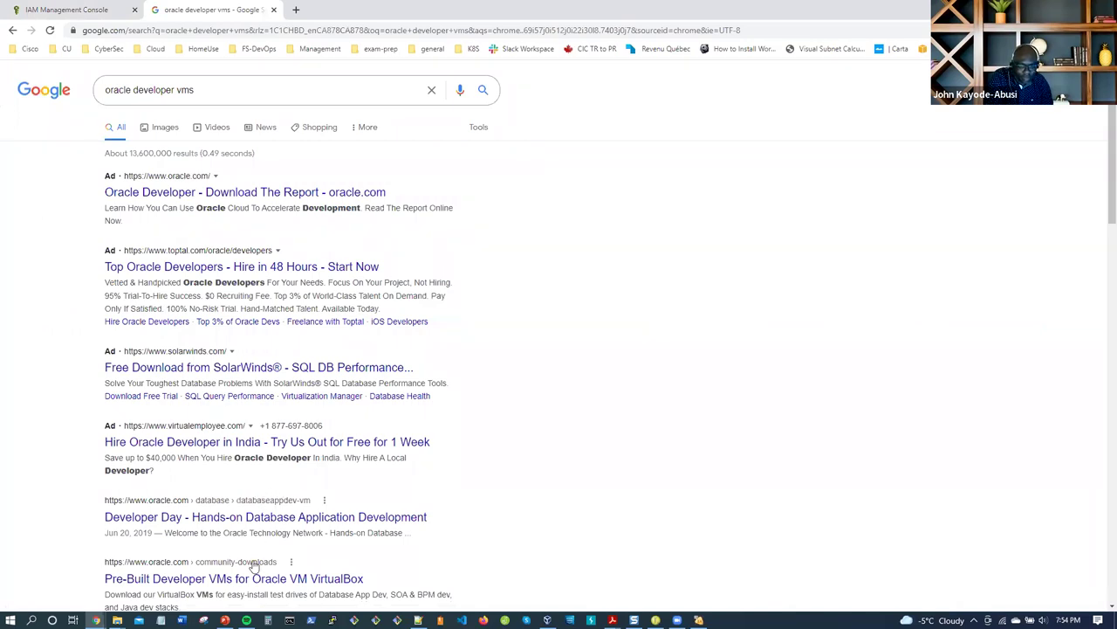
click(227, 579)
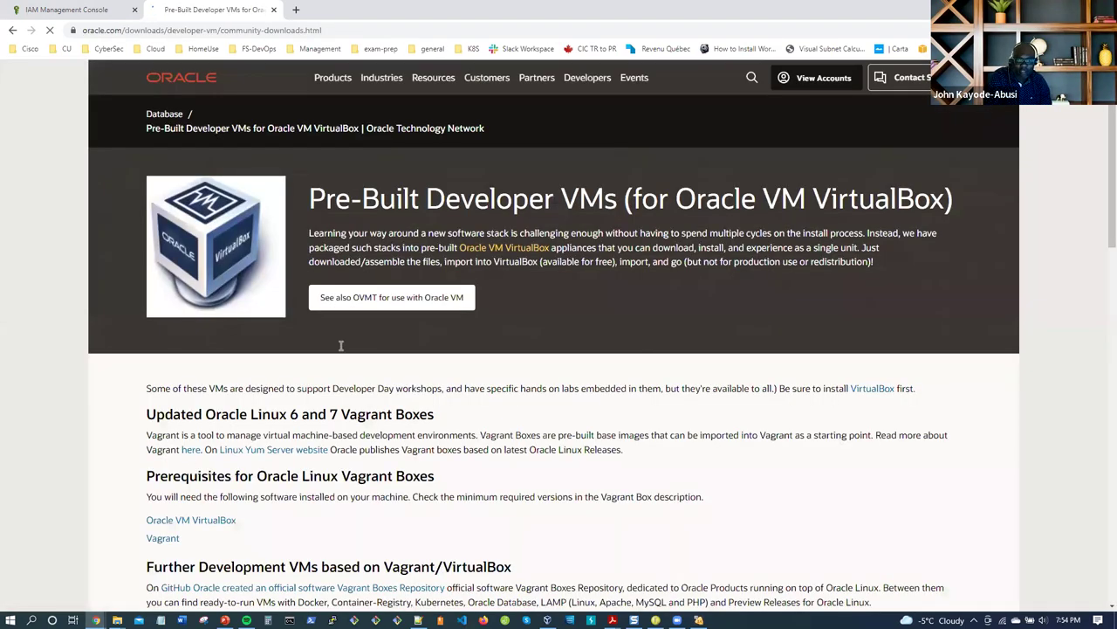
Step: Examine the table of pre-built virtual machines and highlight the contents list of the Database App Development VM
scroll(546, 384, down, 3)
scroll(548, 384, down, 3)
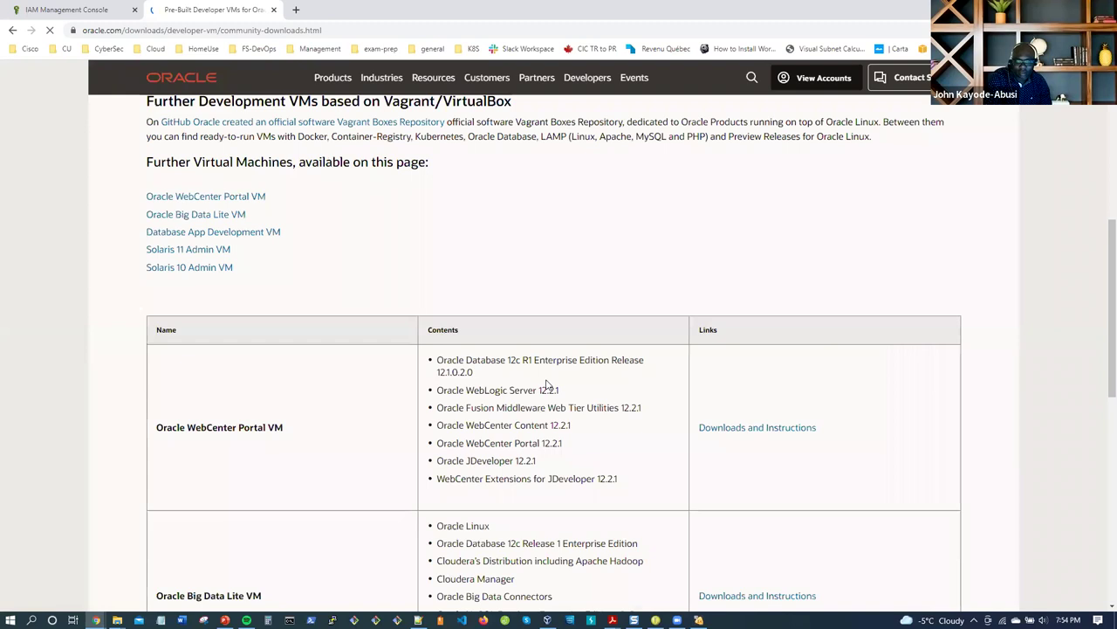
scroll(547, 382, down, 4)
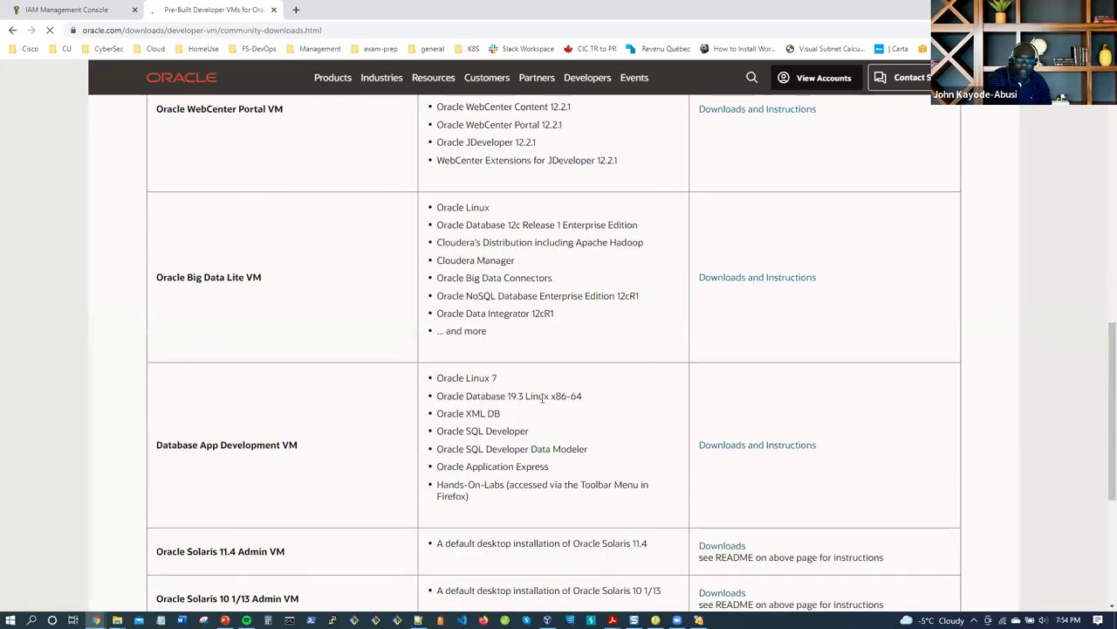
scroll(352, 404, up, 2)
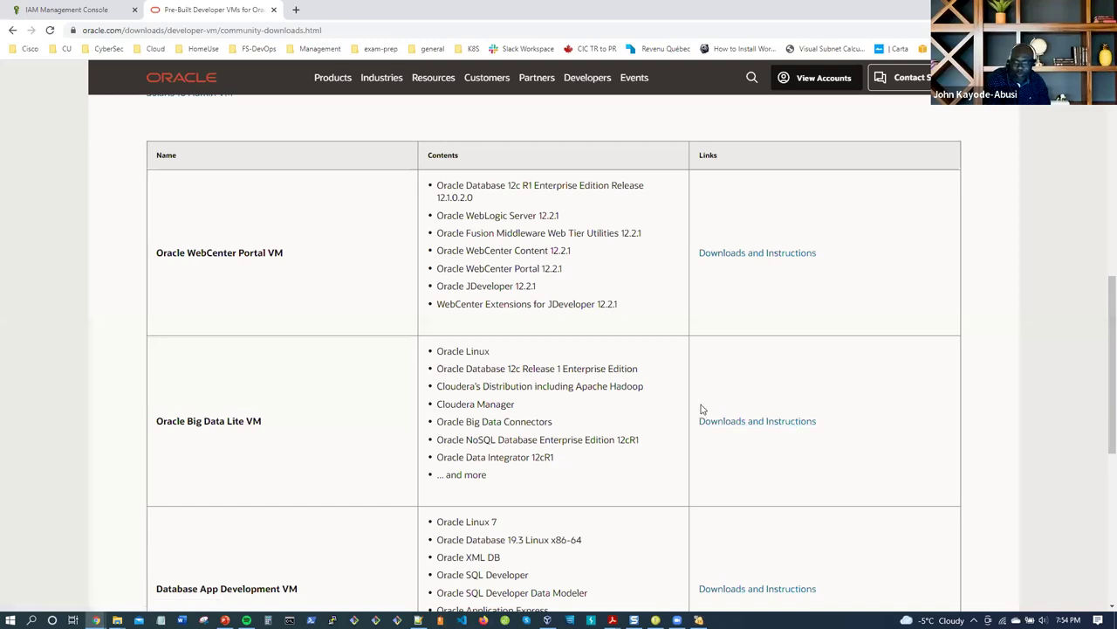
scroll(631, 413, down, 1)
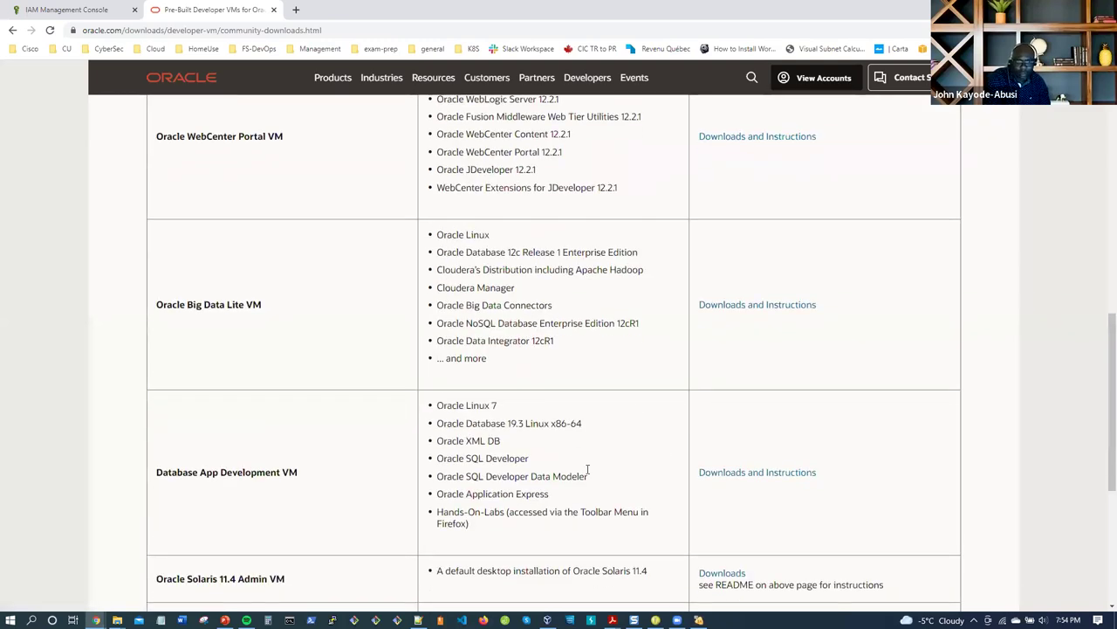
scroll(586, 461, down, 1)
scroll(586, 461, down, 1)
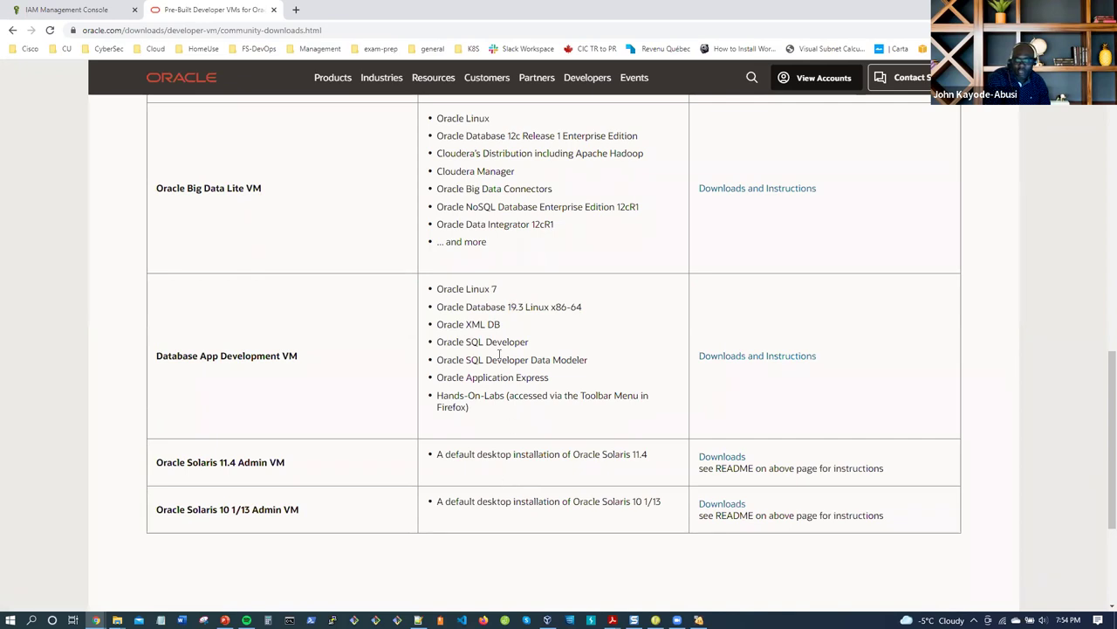
drag(439, 288, 503, 425)
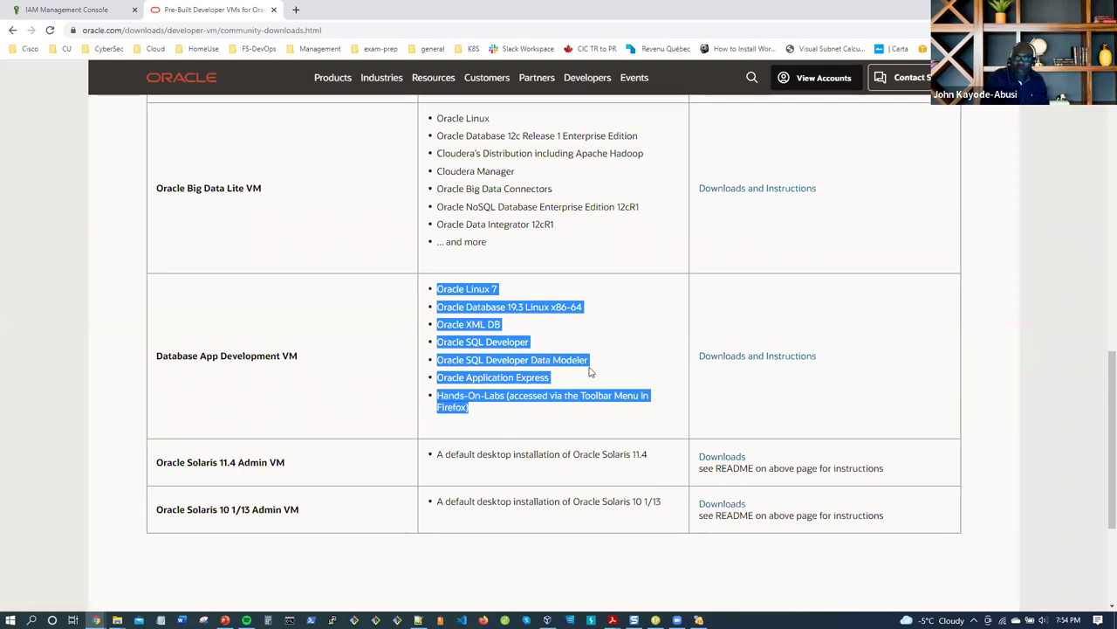
Step: Open the downloads and instructions for the Database App Development VM and view the Oracle DB Developer VM download and setup steps
click(768, 357)
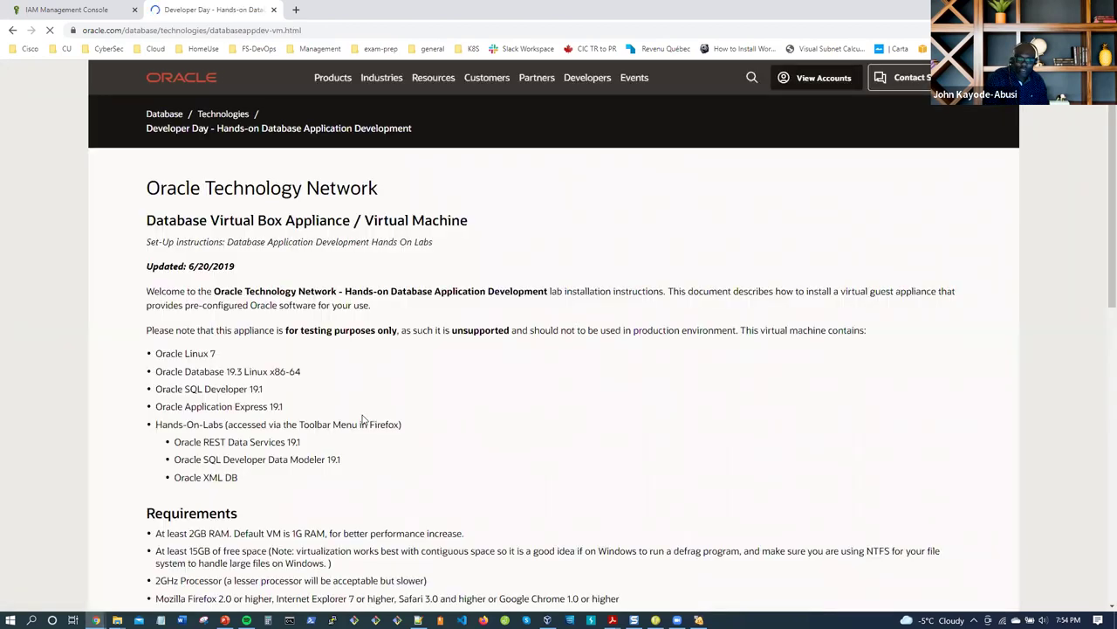
scroll(366, 420, down, 3)
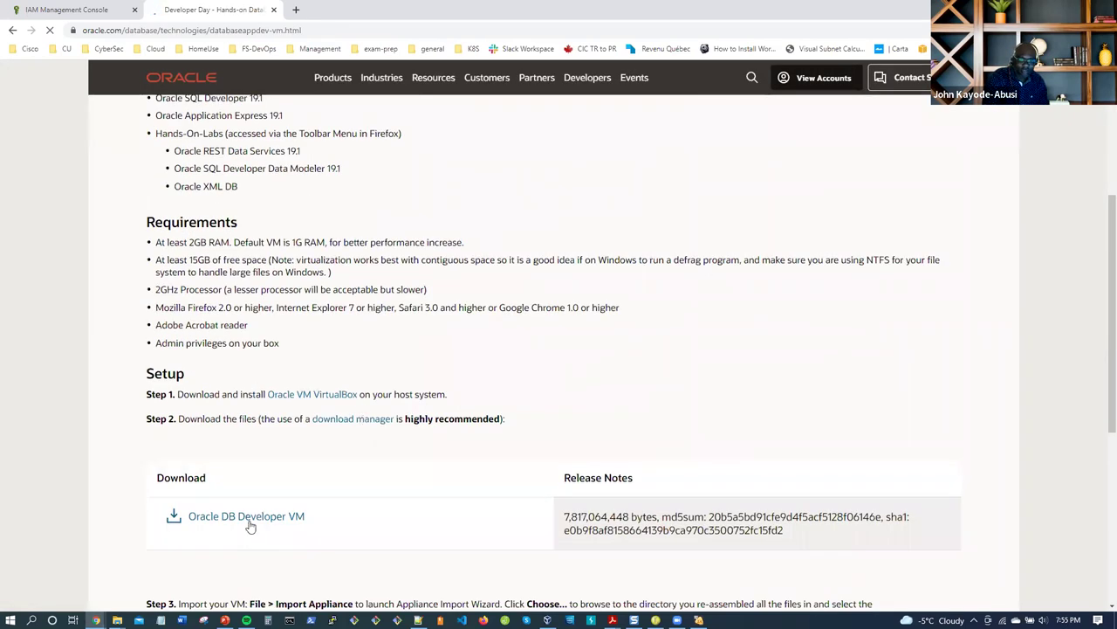
scroll(250, 524, down, 2)
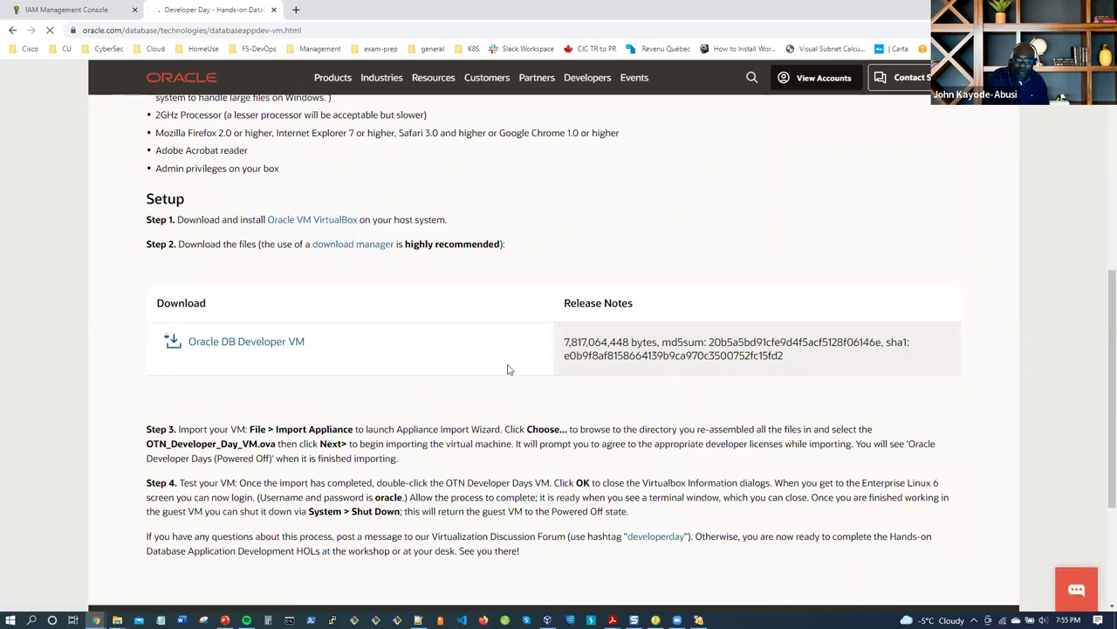
Step: Switch to Oracle VM VirtualBox Manager and open the Import Virtual Appliance wizard
click(698, 619)
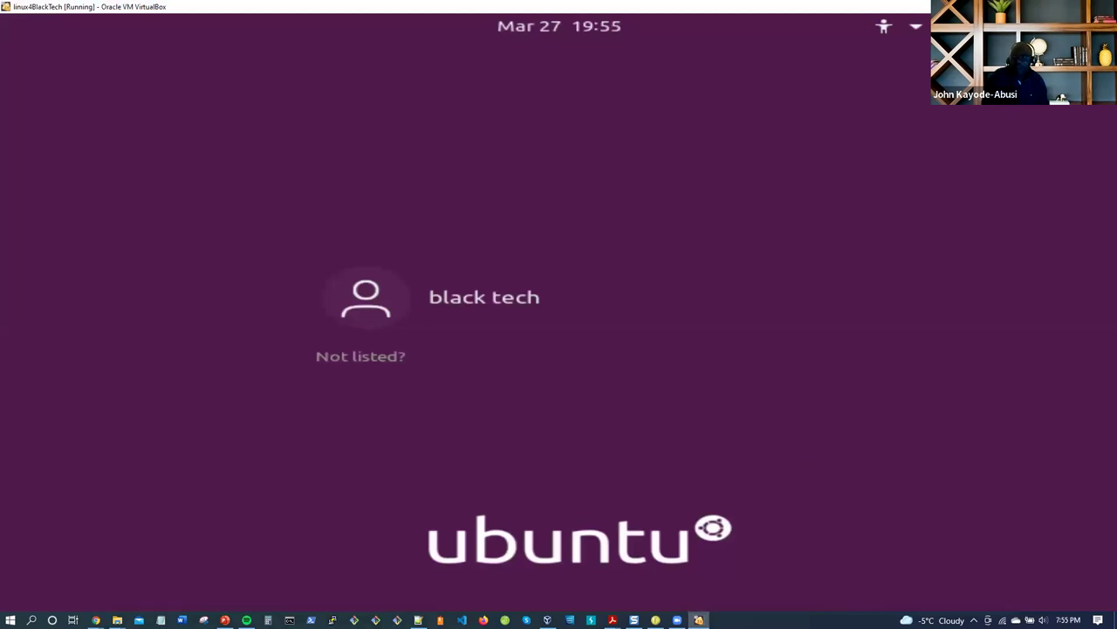
click(698, 619)
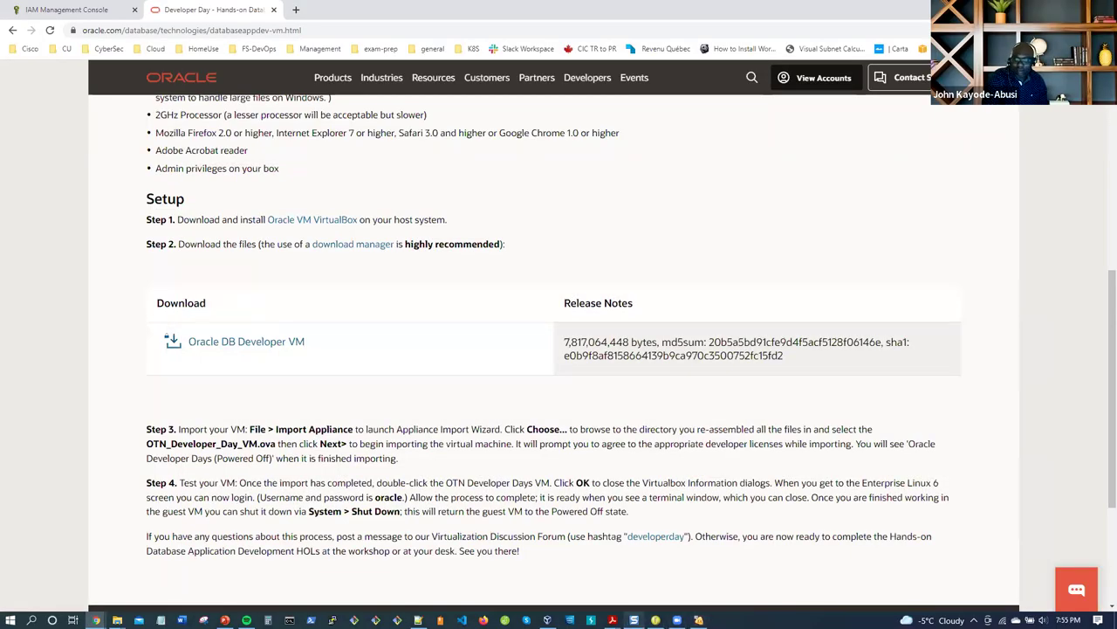
click(547, 619)
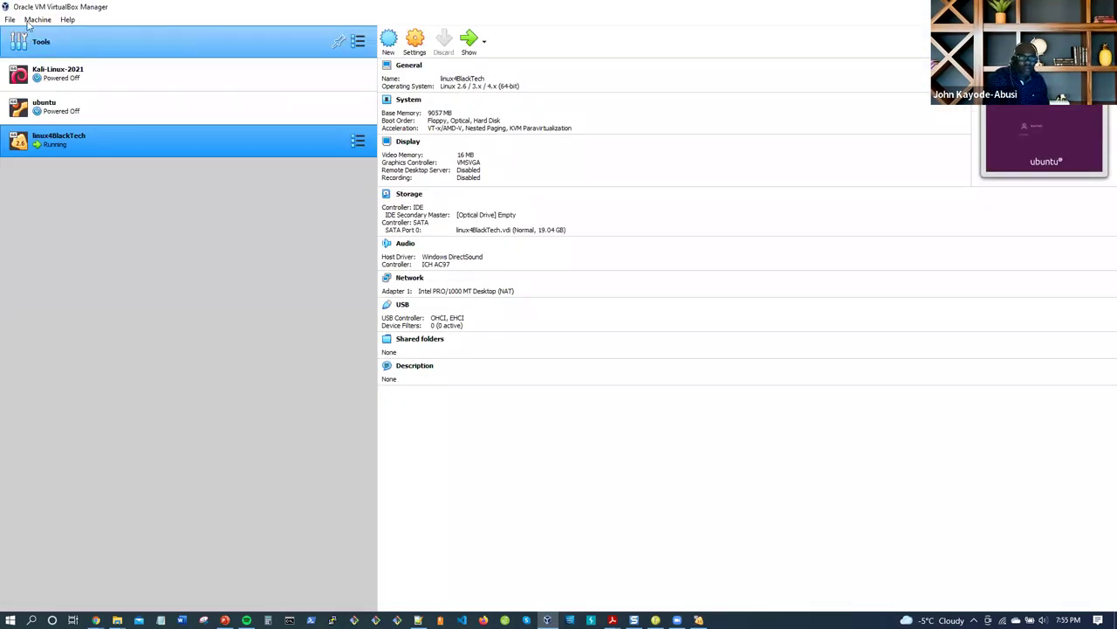
click(11, 19)
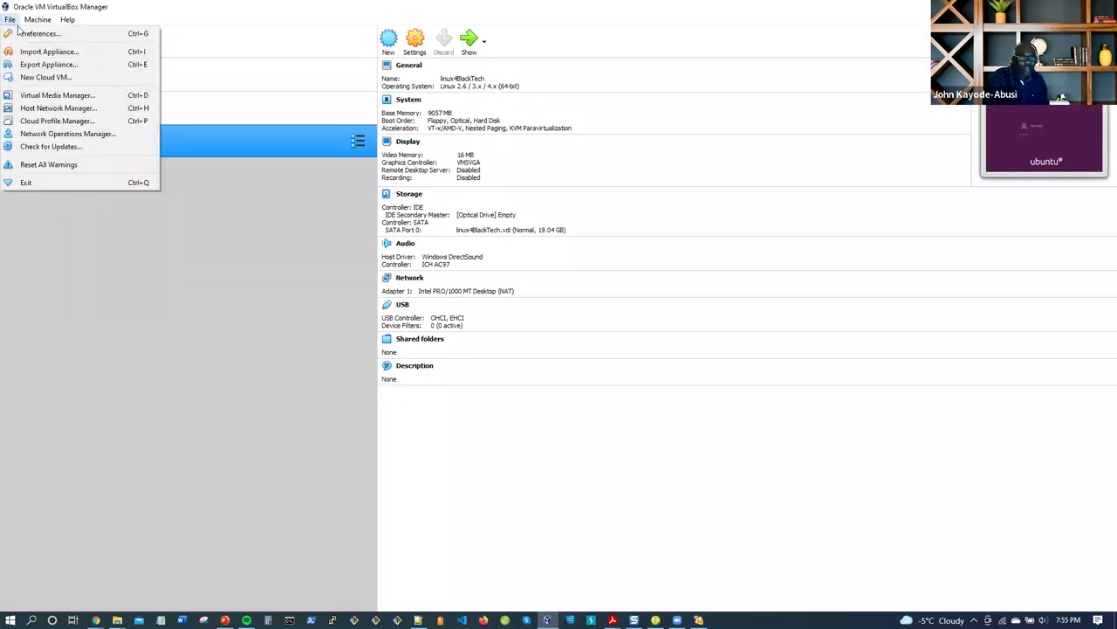
click(36, 54)
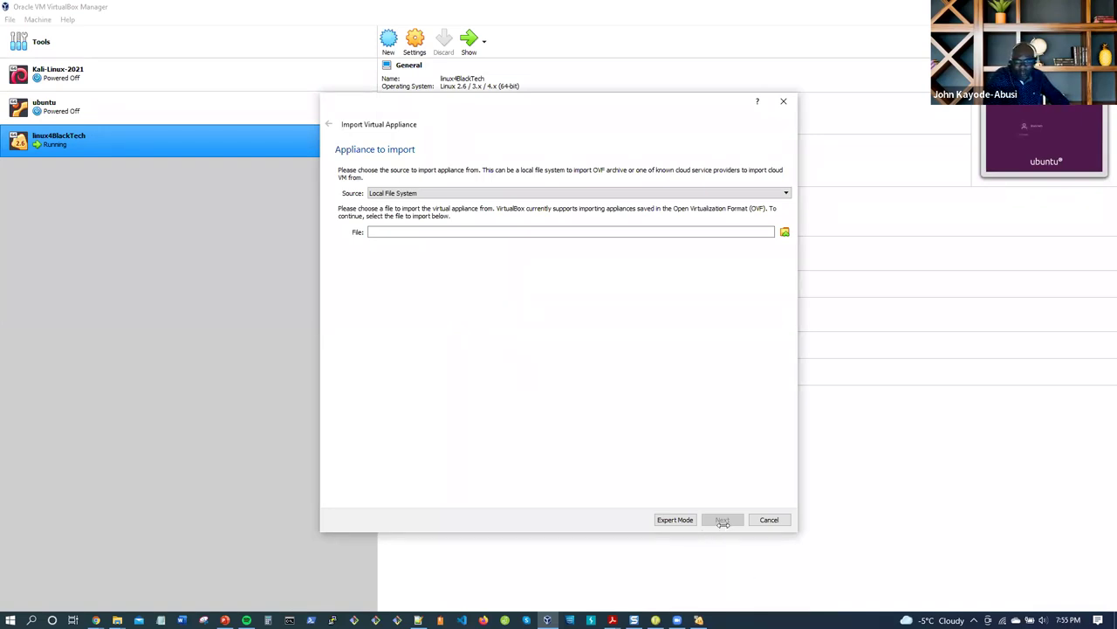
Step: Leave the import wizard, select the ubuntu virtual machine in the Export Virtual Appliance wizard, and cancel the export
click(777, 520)
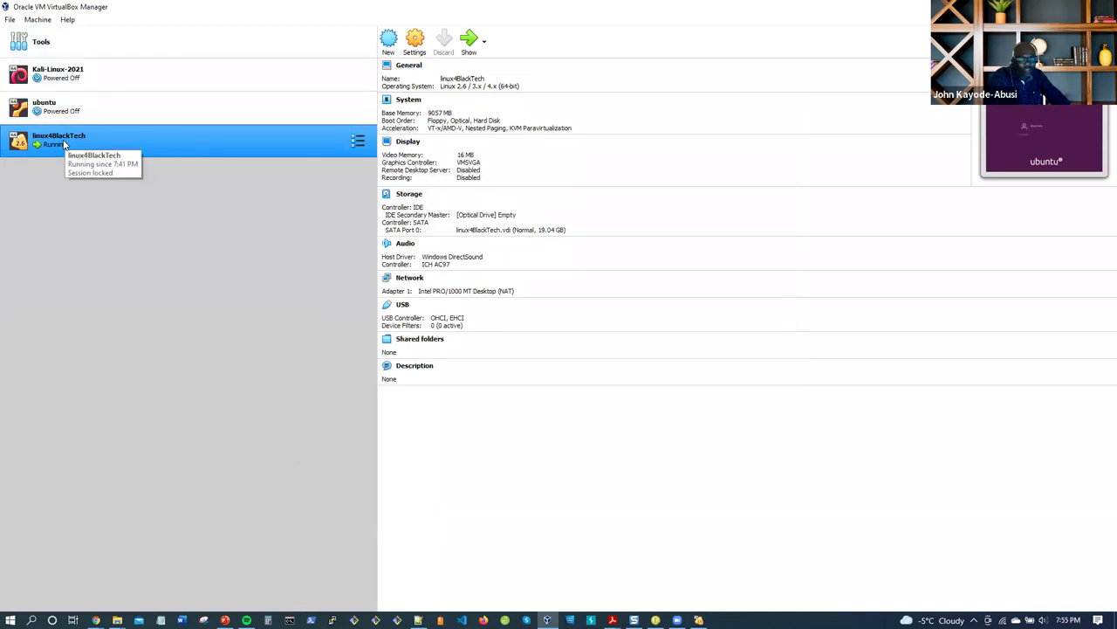
click(32, 21)
mouse_move(6, 25)
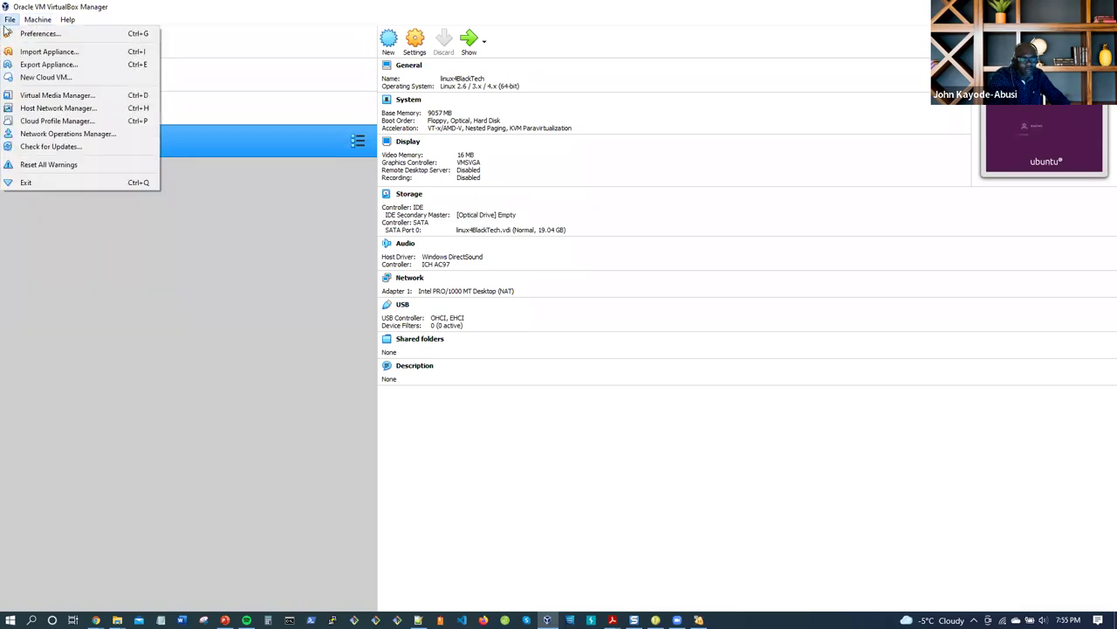
click(32, 65)
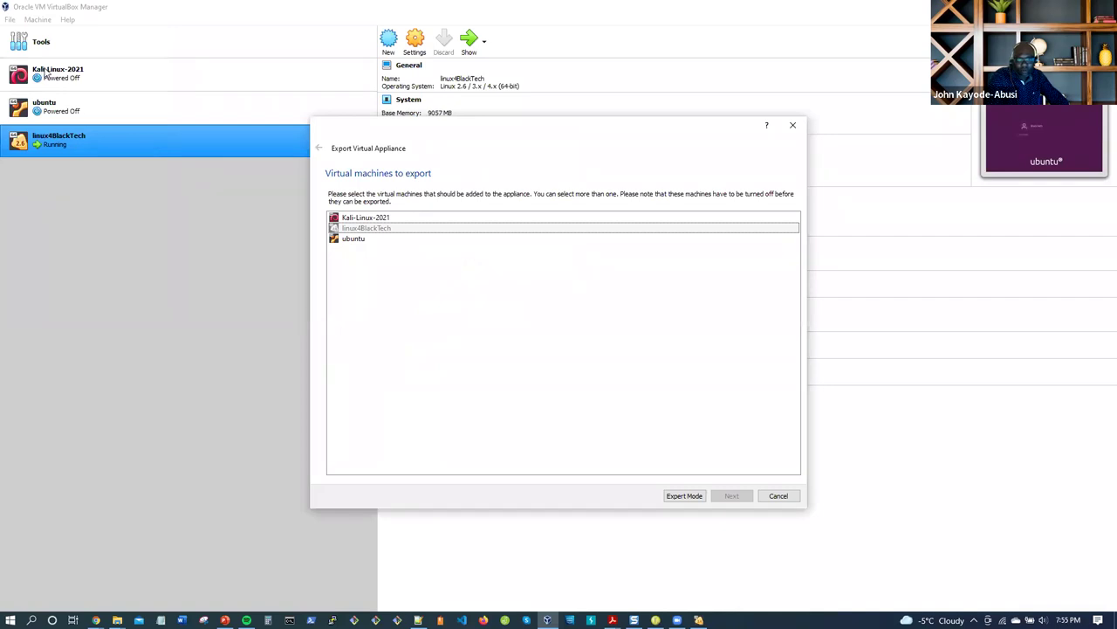
click(354, 240)
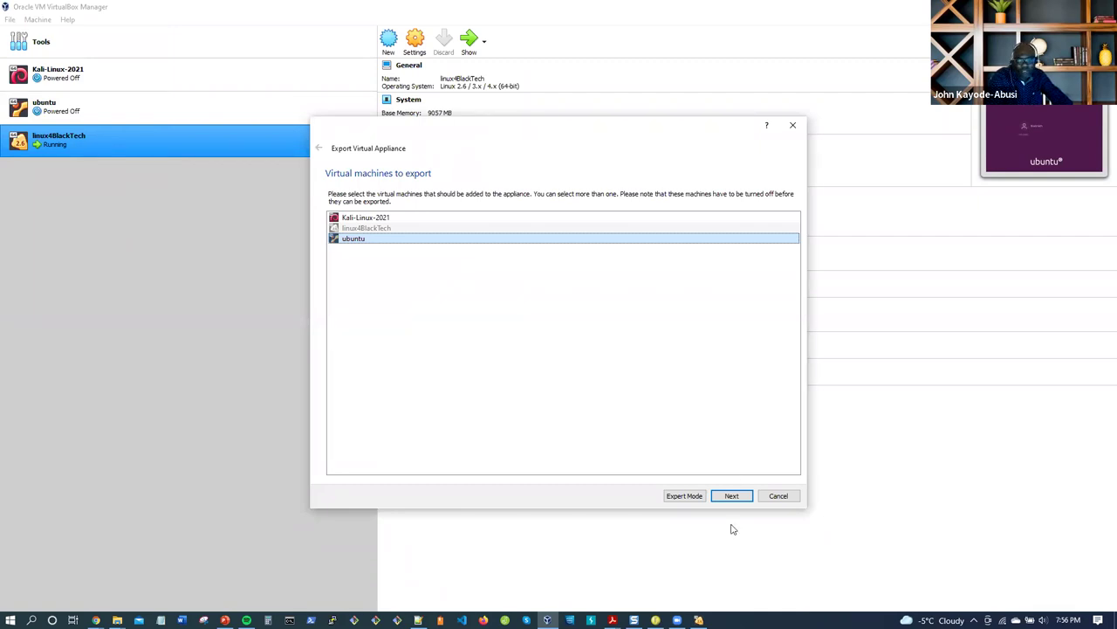
click(777, 496)
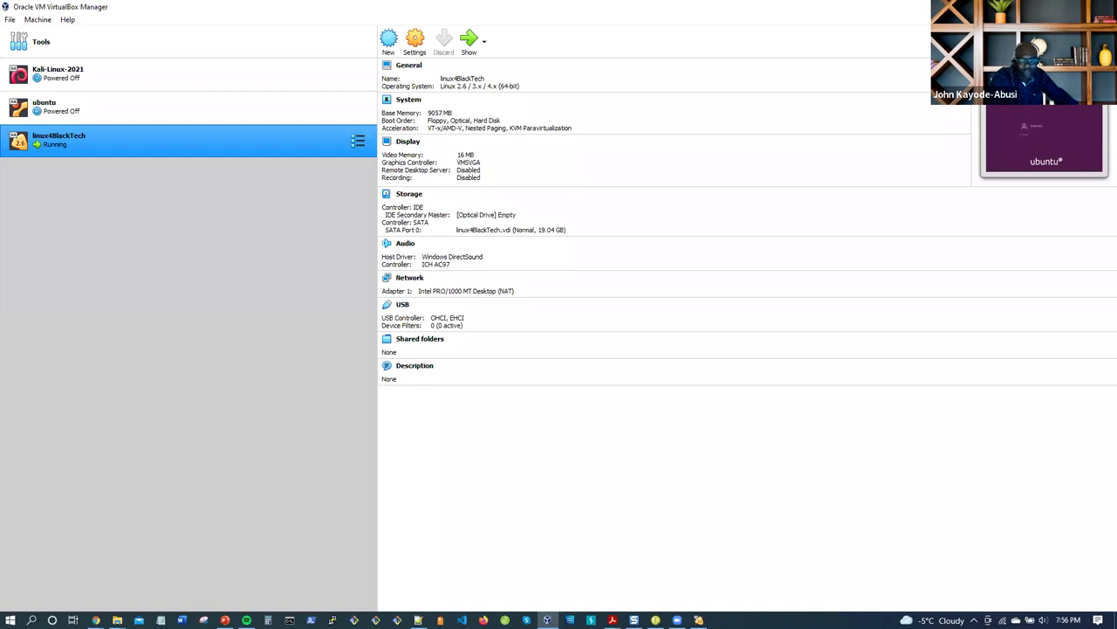
Step: Switch to PowerPoint, present the Virtualization slide full screen on the shared display, and lower the system volume to 34
key(alt+Tab)
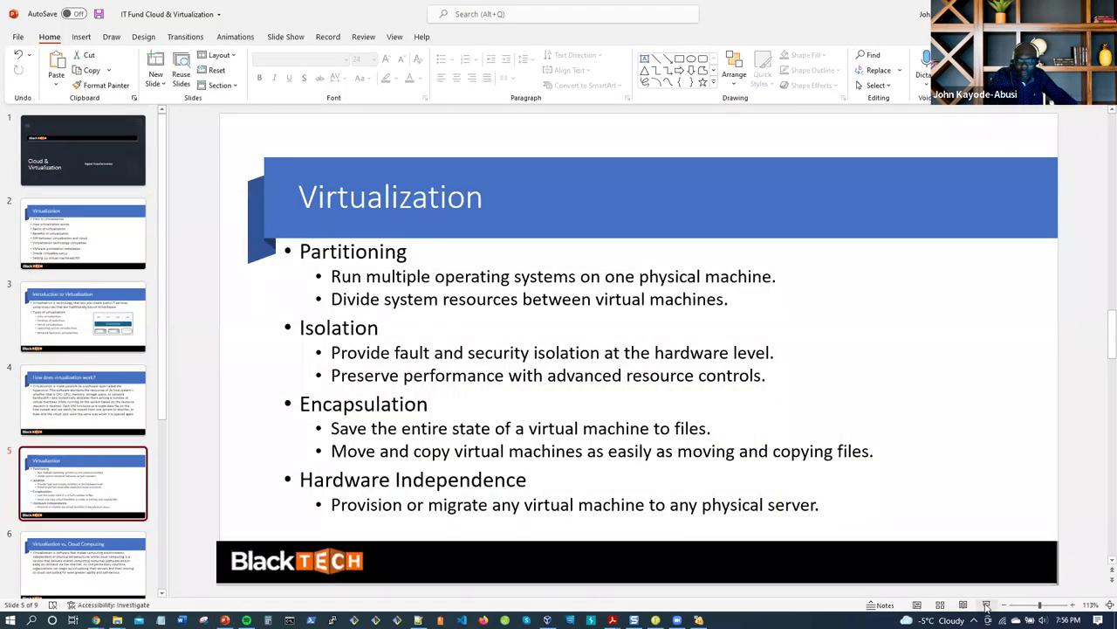
click(987, 605)
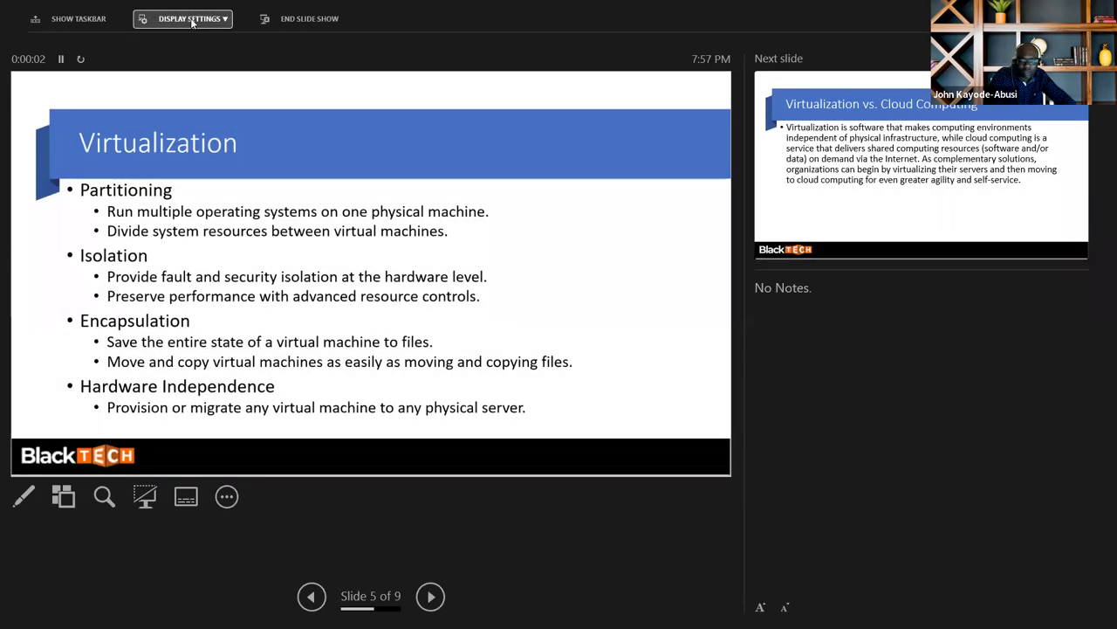
click(192, 23)
click(190, 40)
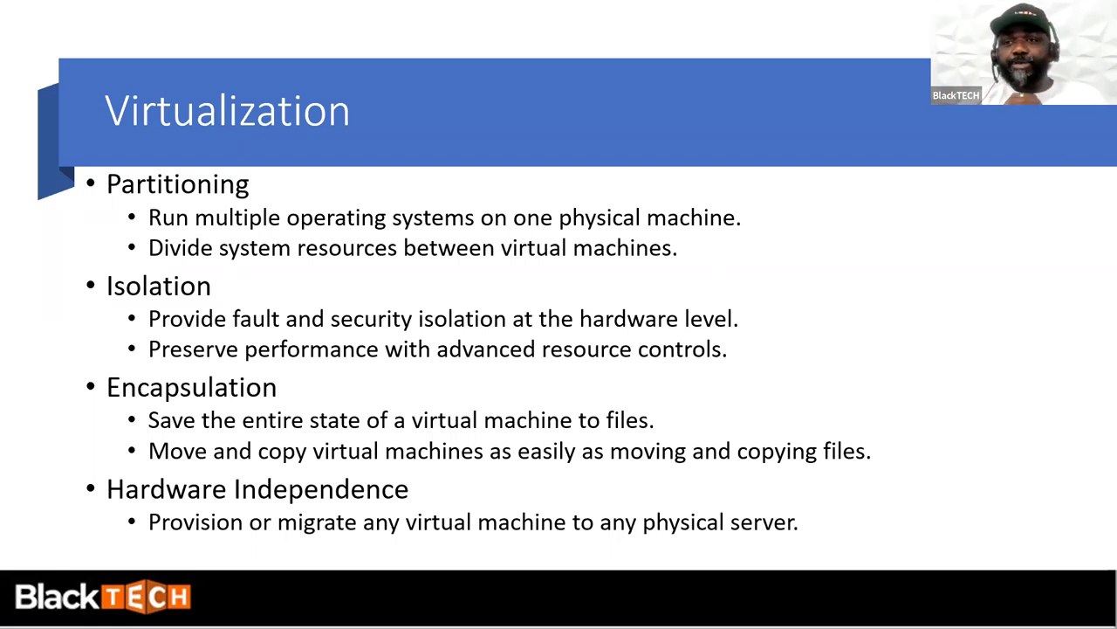
key(XF86AudioLowerVolume)
key(XF86AudioLowerVolume)
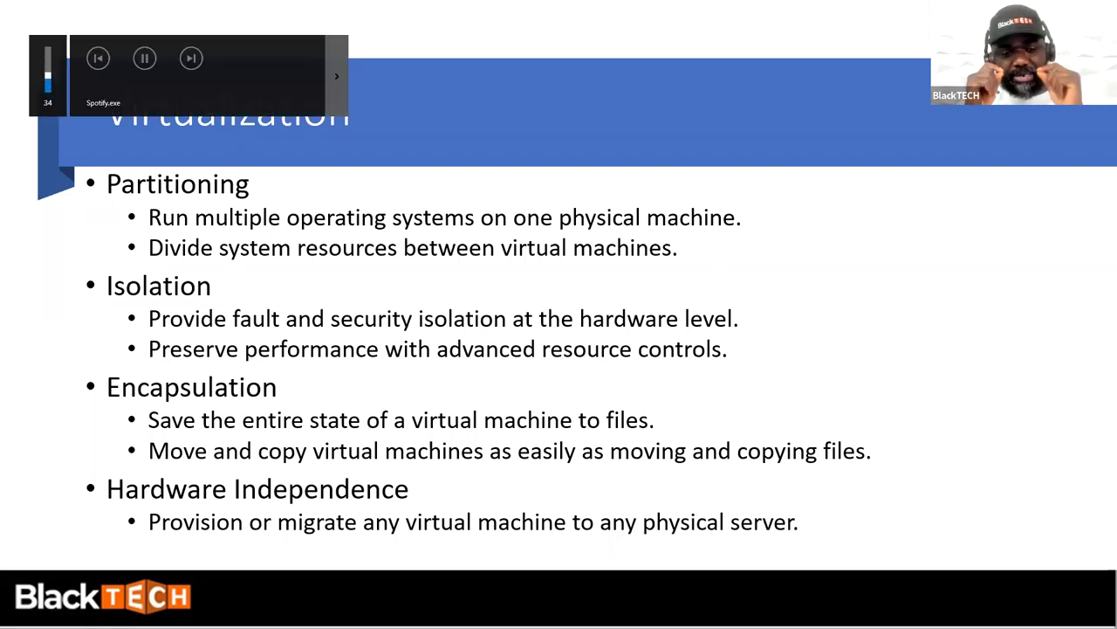
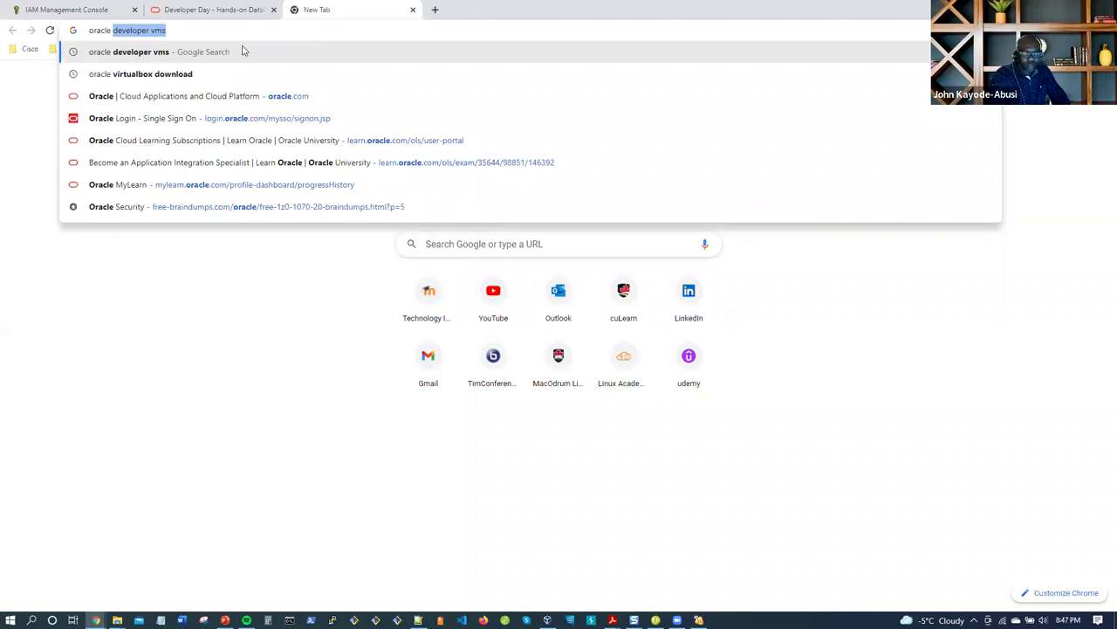
Step: Search the web for "oracle virtualbox download" and open the Oracle VM VirtualBox website from the results
click(184, 77)
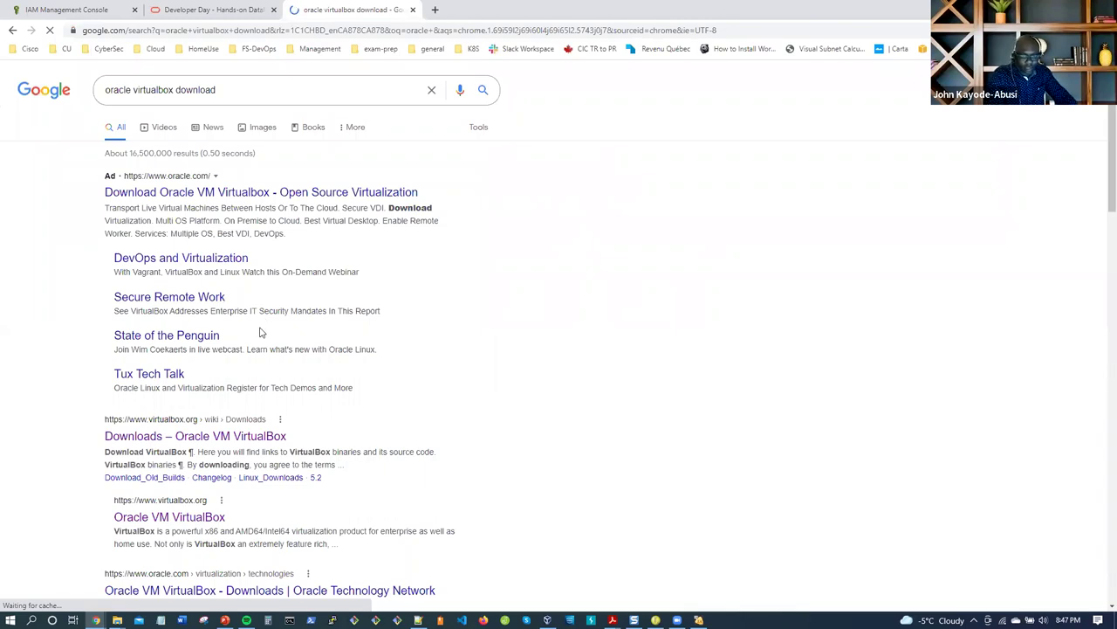
click(183, 521)
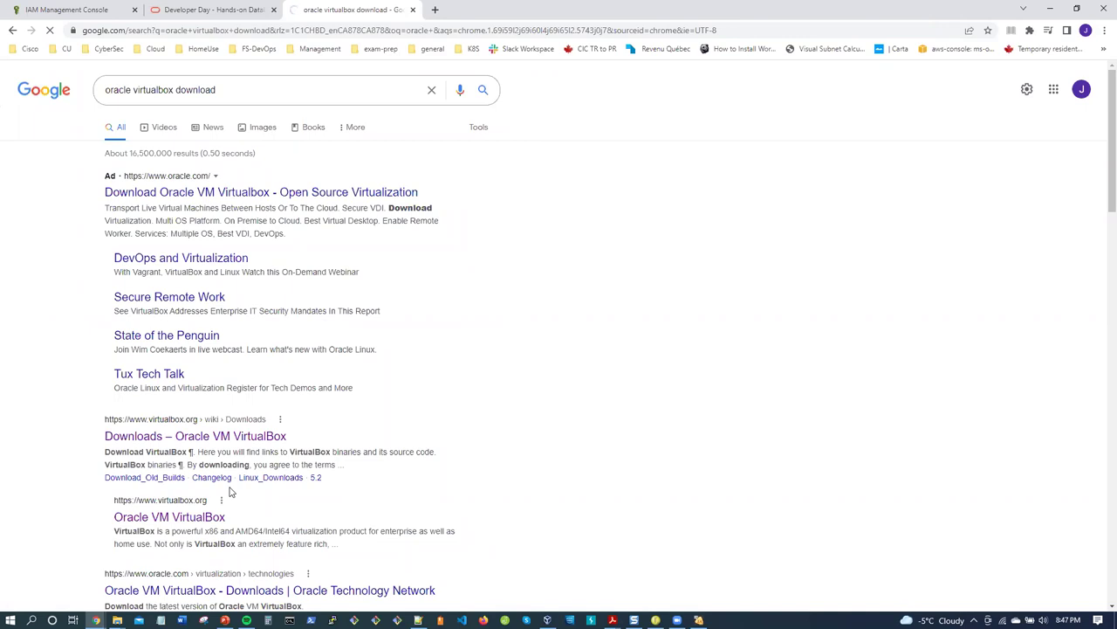
Step: Search the web for "vmware download free" in a new browser tab
click(435, 10)
click(437, 32)
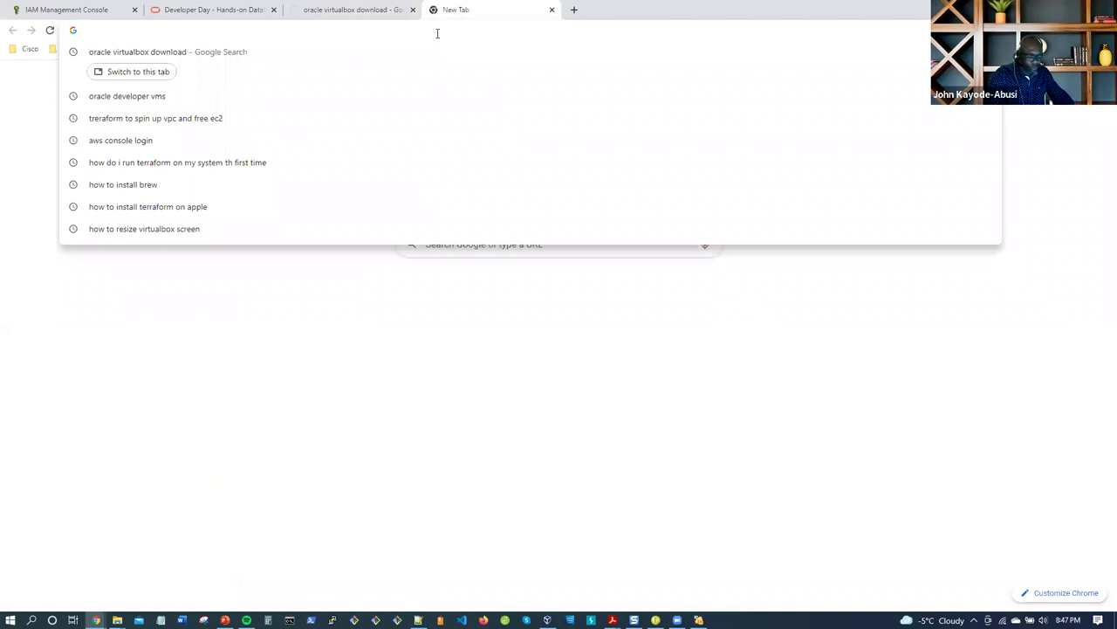
text(vm)
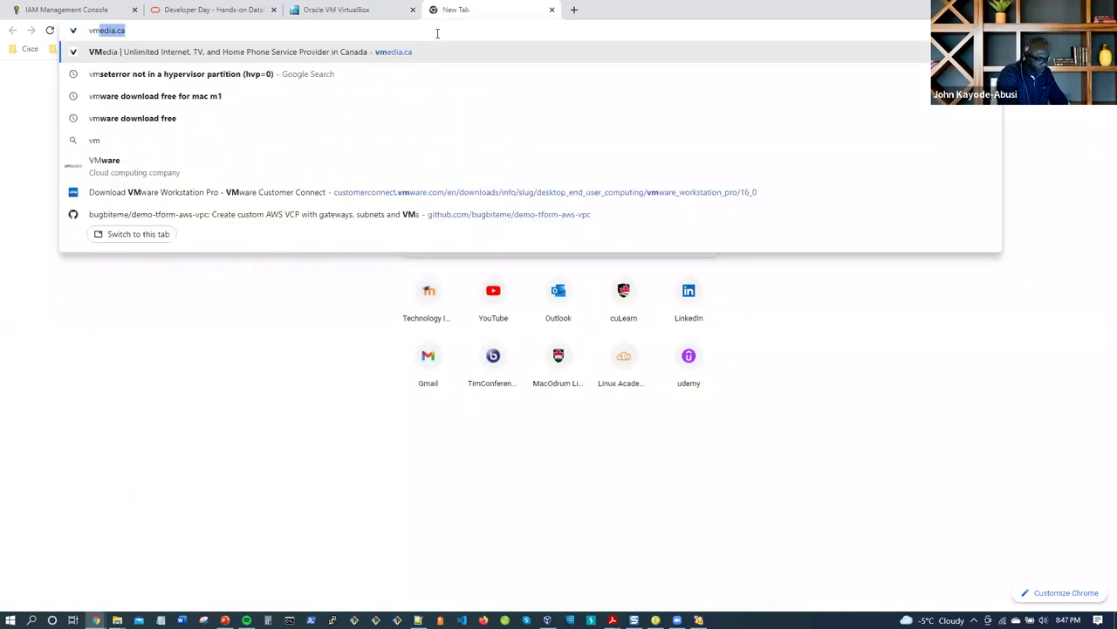
text(ware)
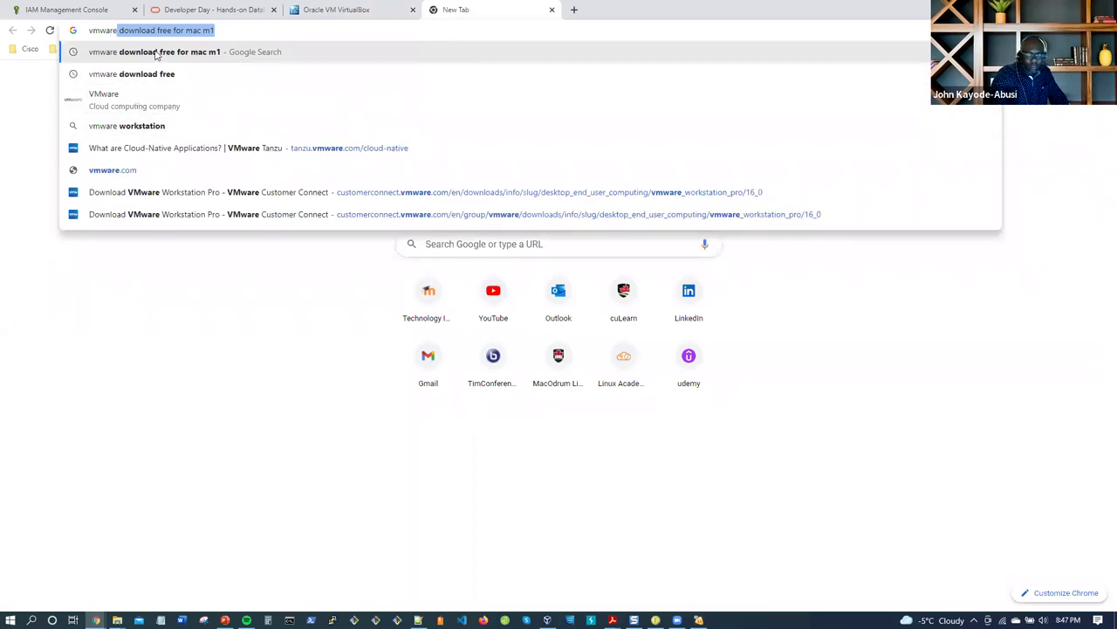
click(148, 77)
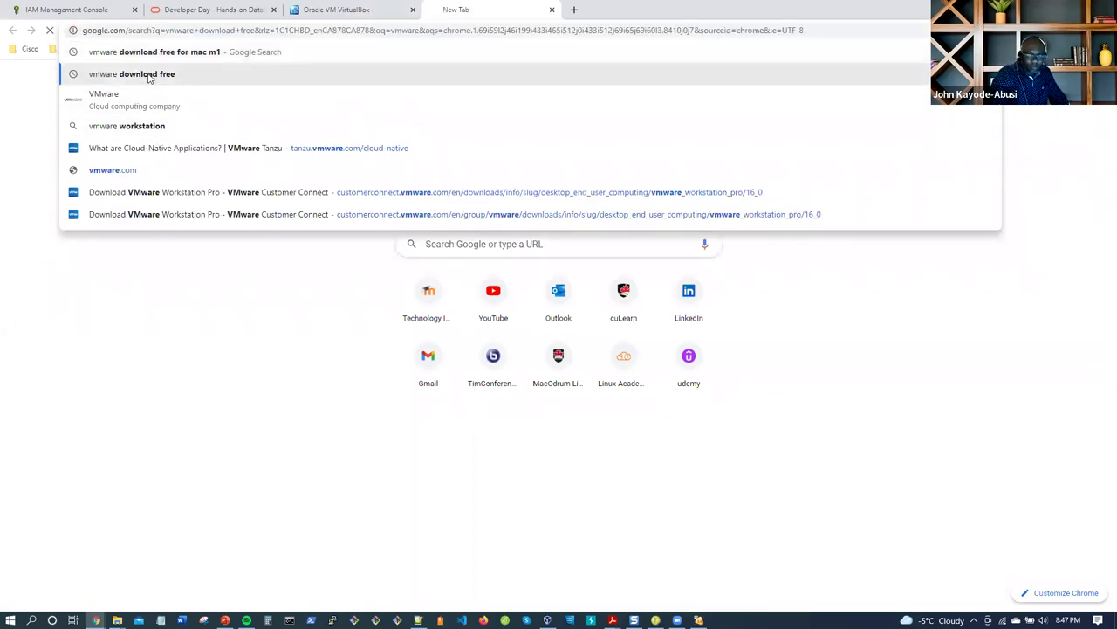
Step: Open the VirtualBox 6.1 downloads page, and open the Download VMware Workstation Player page from the VMware search results
click(347, 11)
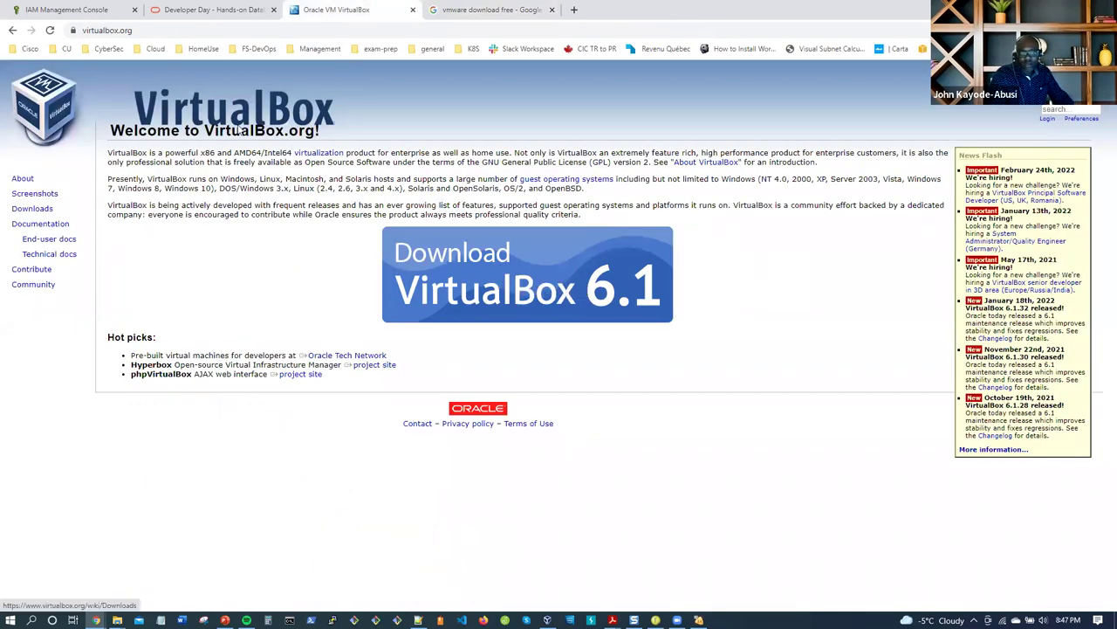
click(492, 298)
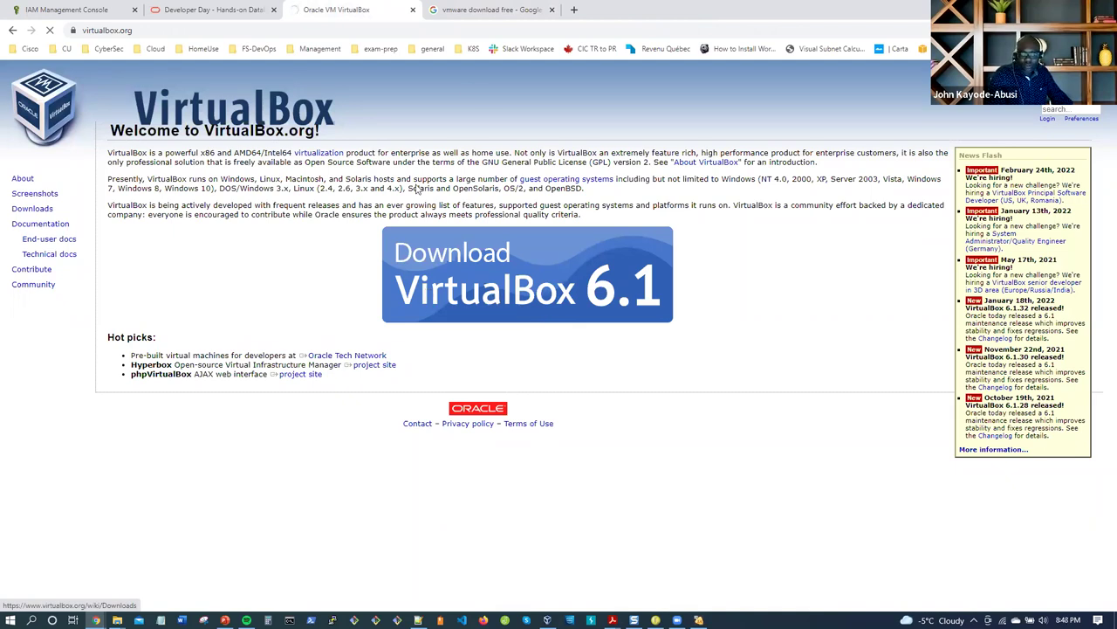
click(502, 14)
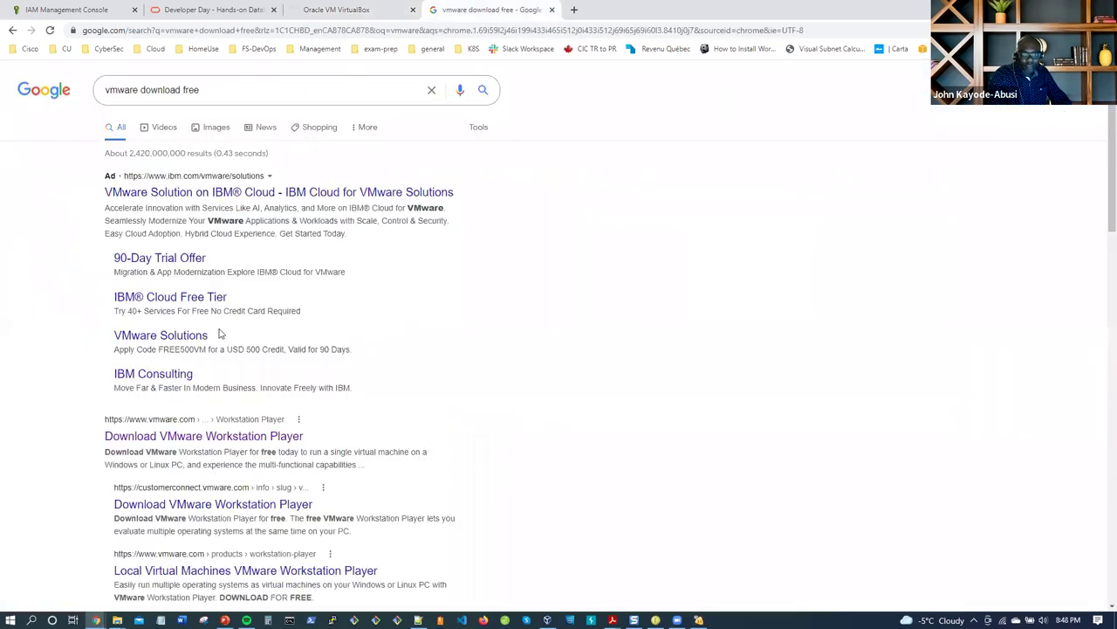
click(203, 436)
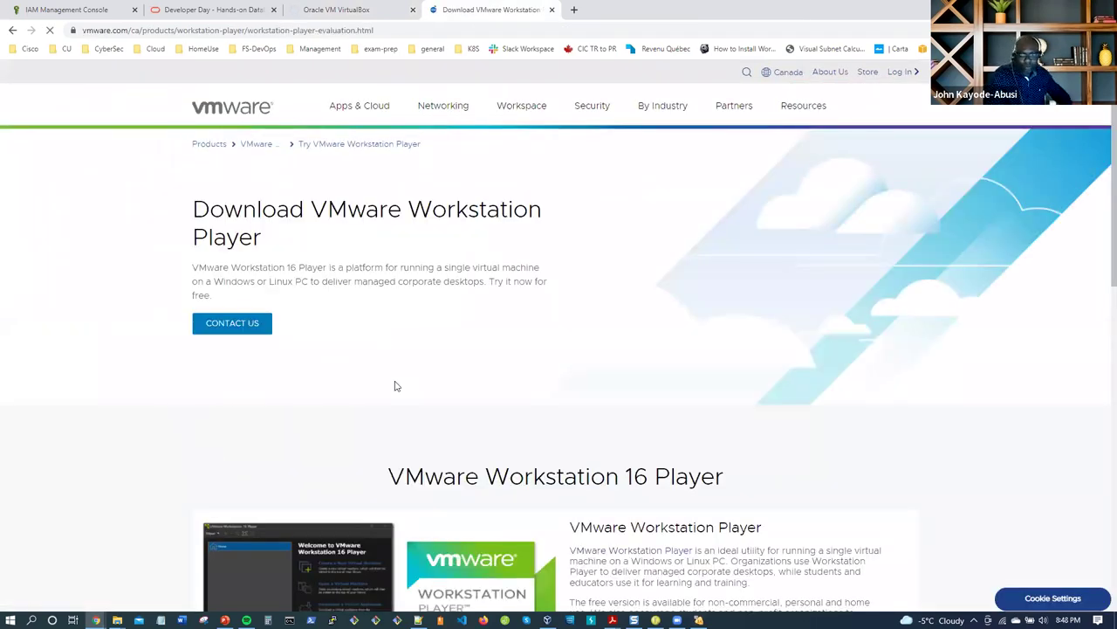
Step: Examine the VMware Workstation 16 Player description and its download offers for Windows and Linux
scroll(395, 385, down, 5)
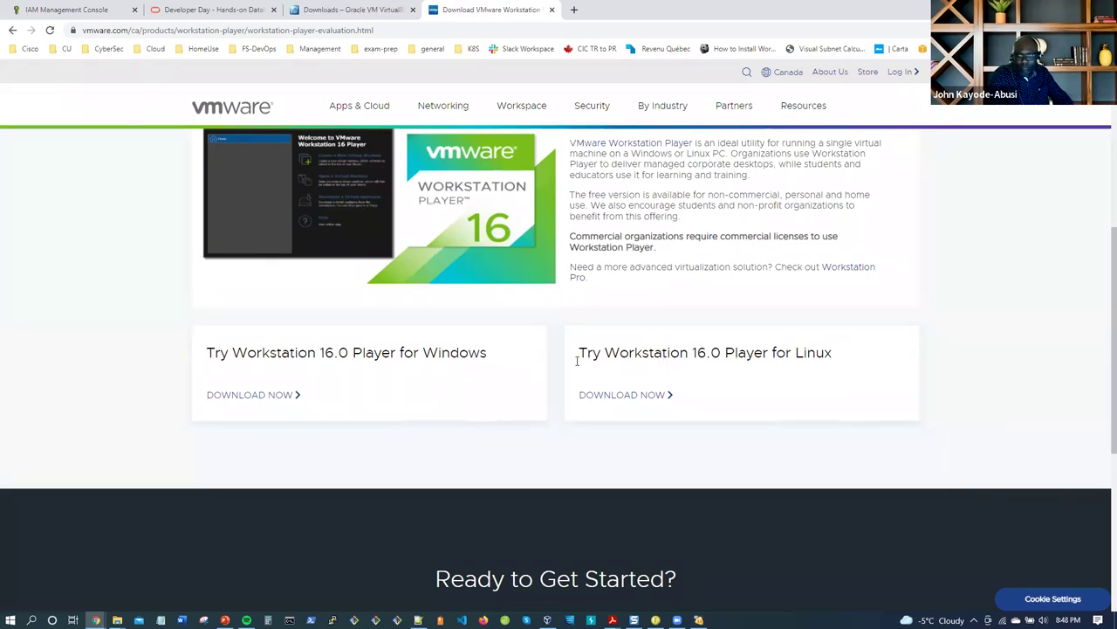
scroll(452, 359, up, 3)
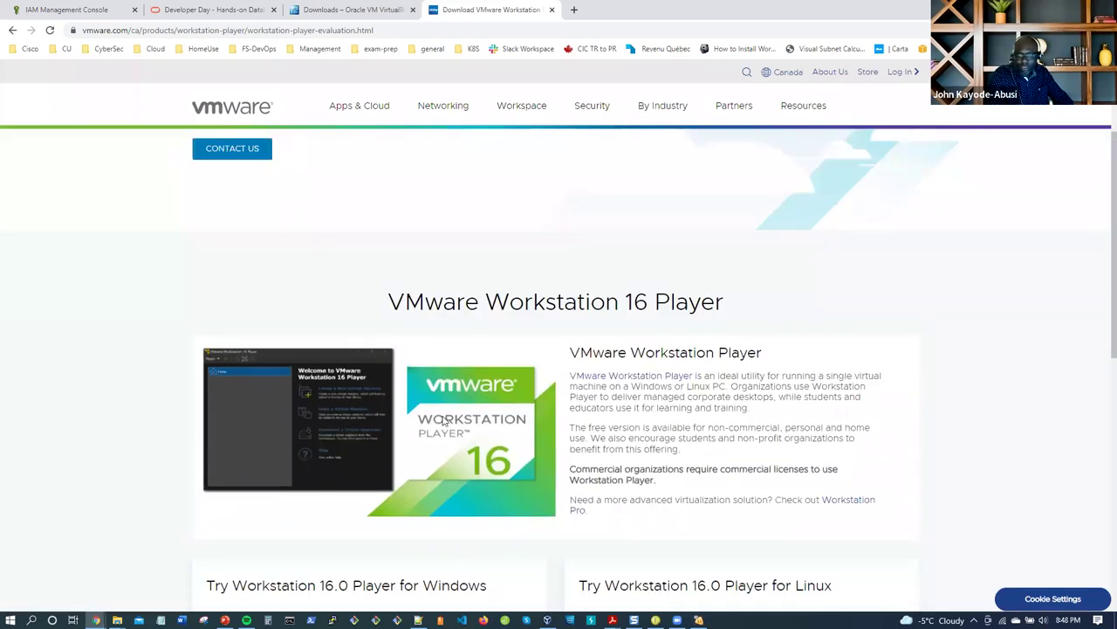
scroll(435, 423, down, 1)
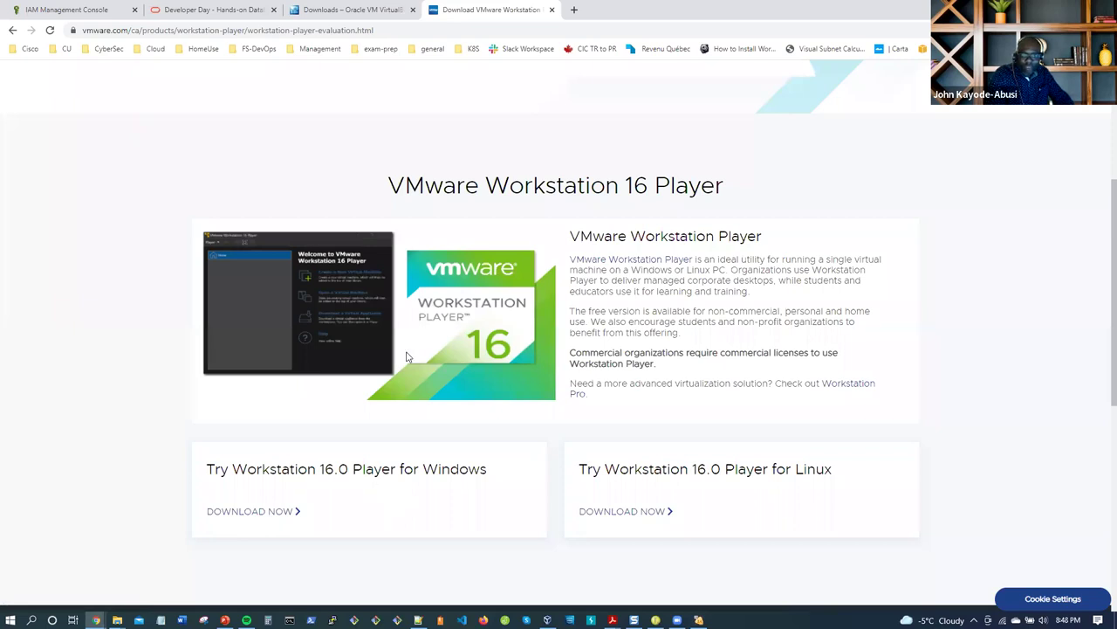
scroll(502, 342, up, 1)
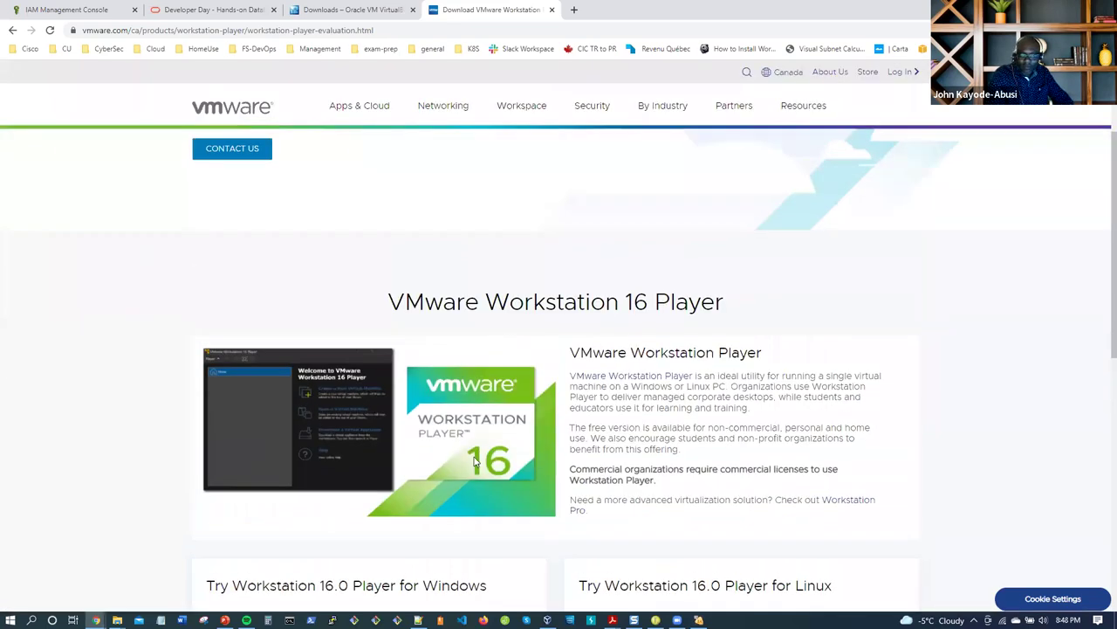
scroll(387, 536, down, 2)
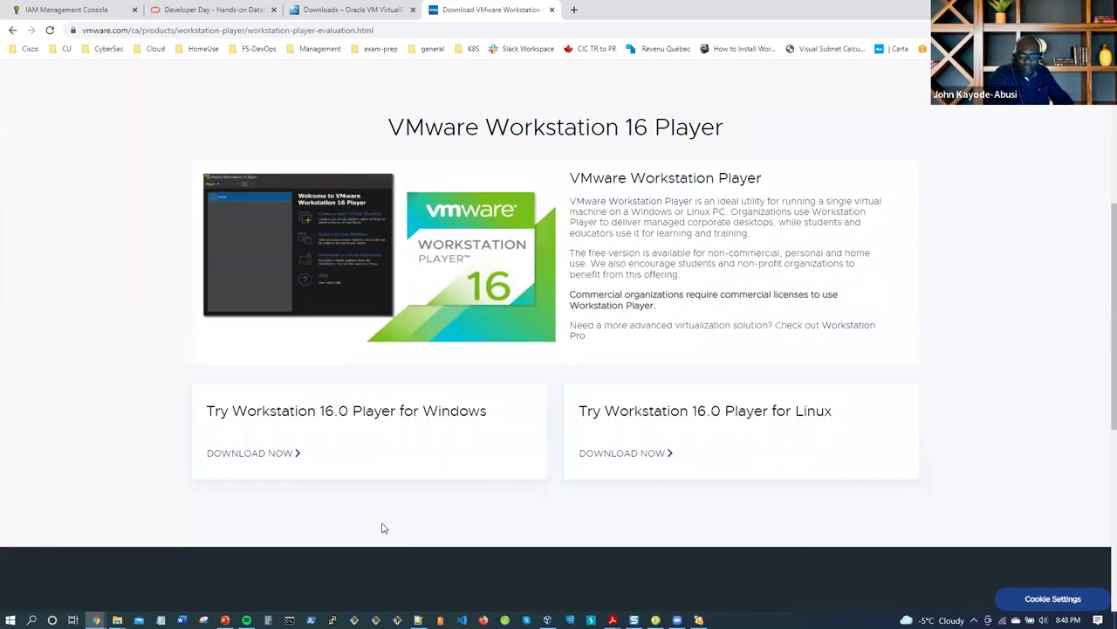
scroll(623, 421, up, 3)
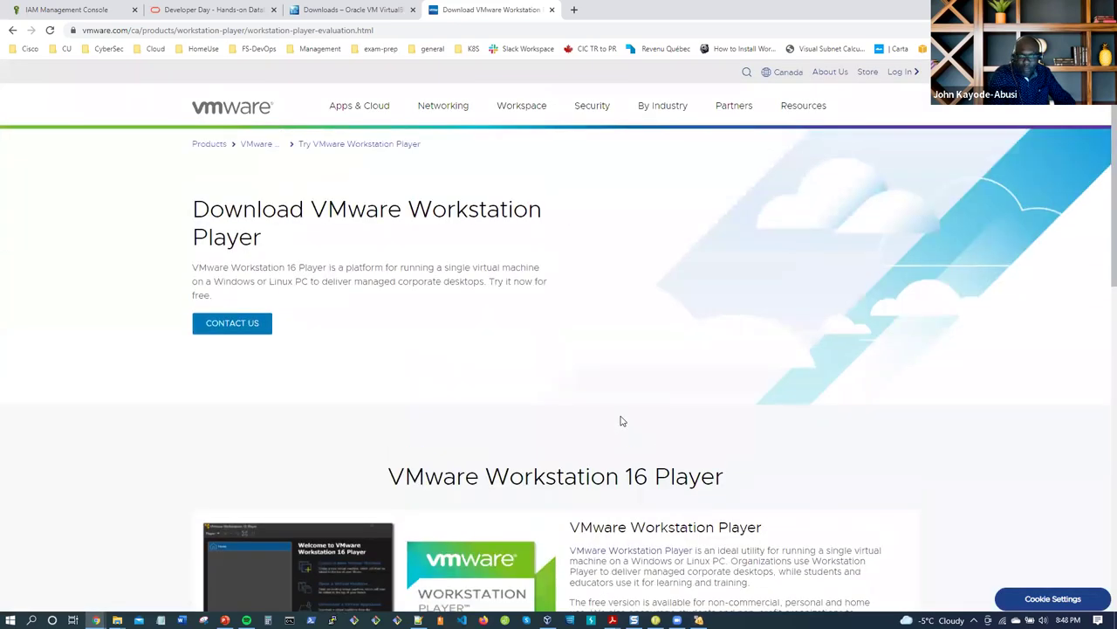
Step: Return to the VirtualBox Downloads page and highlight the Windows hosts and OS X hosts packages in the platform list
click(347, 12)
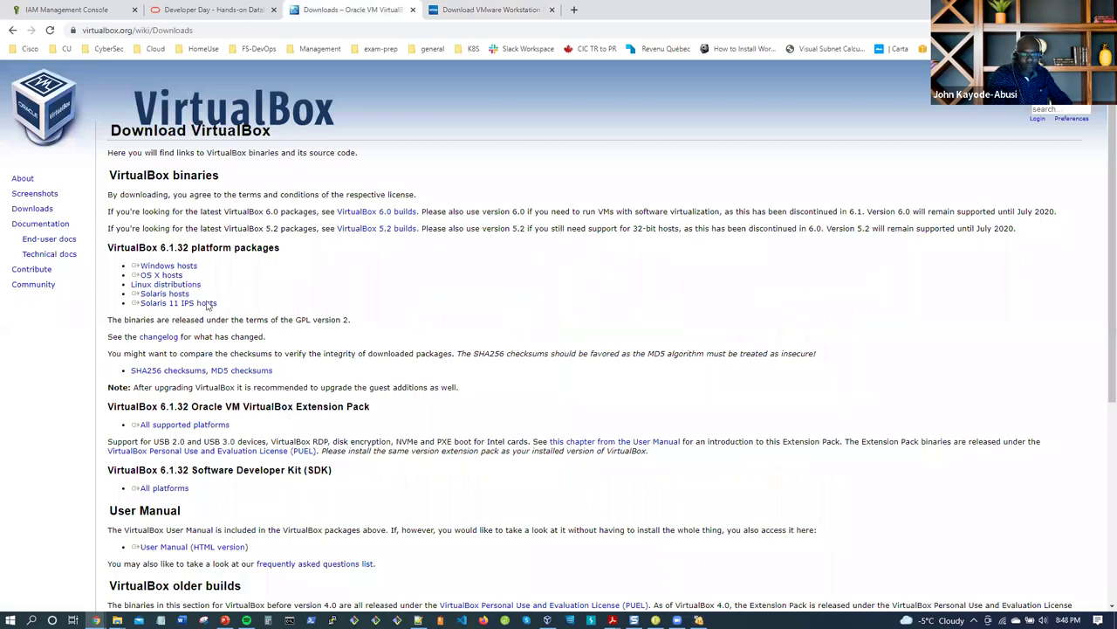
triple_click(166, 276)
triple_click(166, 265)
triple_click(166, 284)
triple_click(166, 266)
triple_click(164, 274)
triple_click(164, 268)
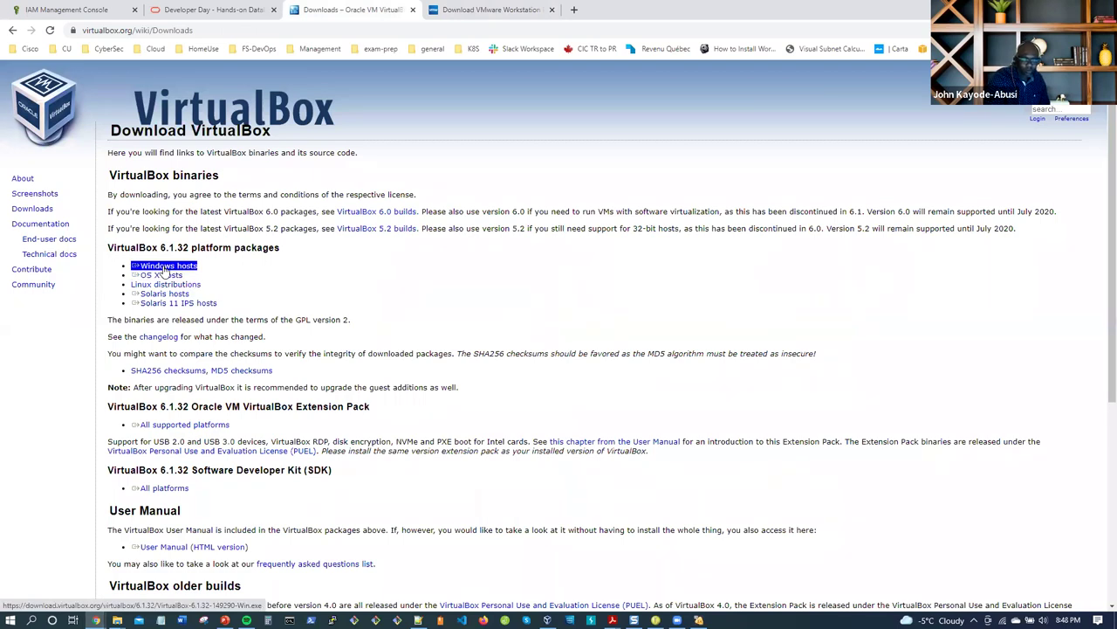
triple_click(166, 276)
click(266, 277)
triple_click(170, 275)
click(224, 283)
triple_click(166, 275)
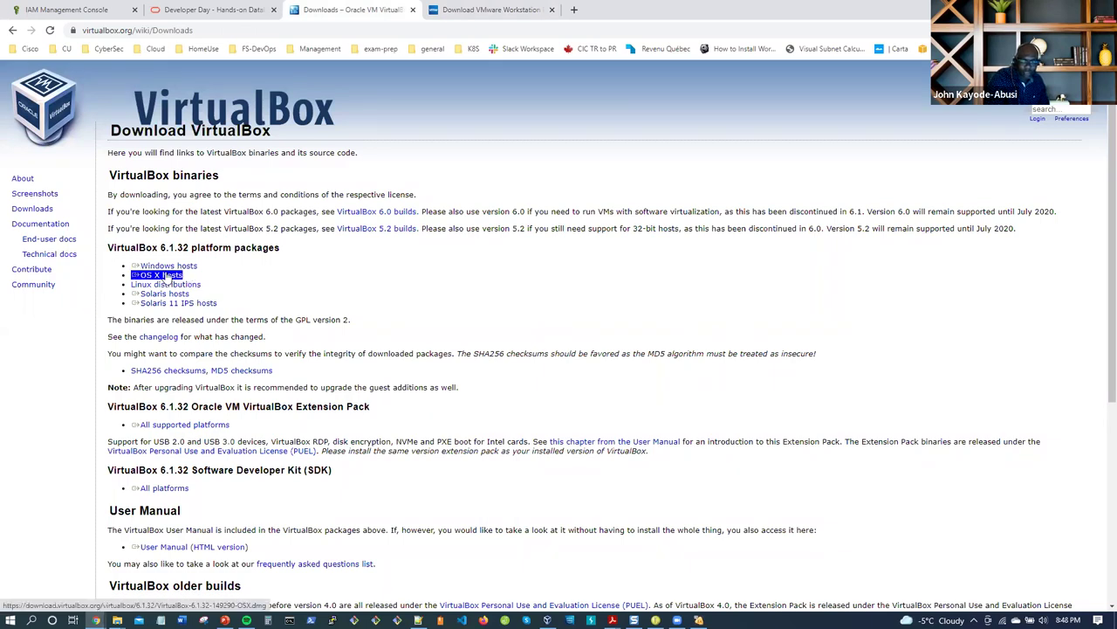
click(376, 291)
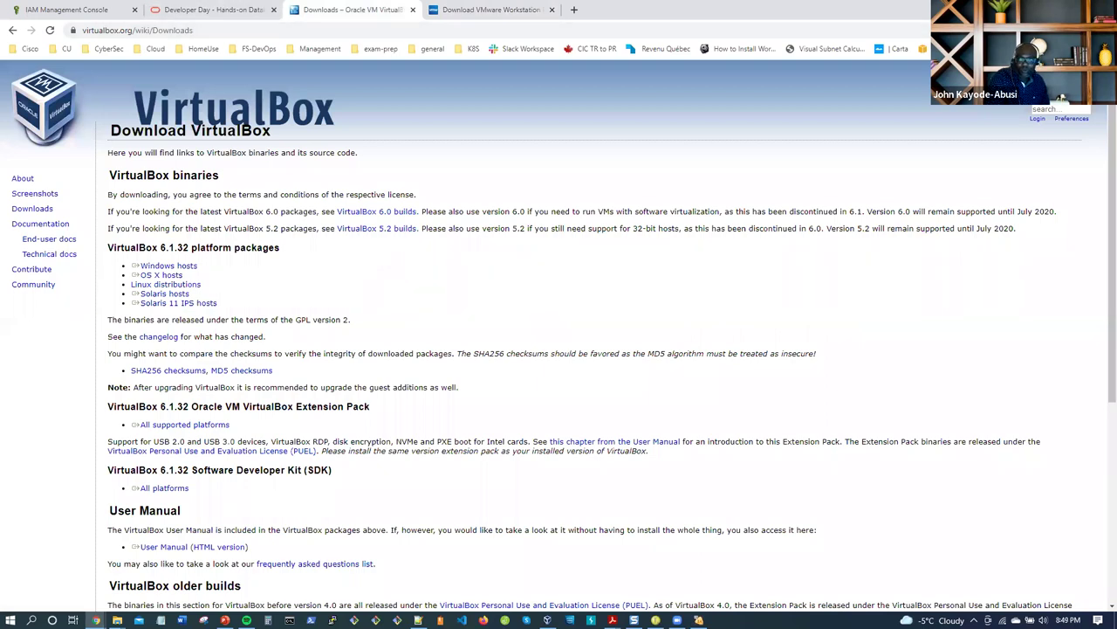
Step: Launch the VirtualBox-6.1.32-149290-Win installer from the Downloads folder
click(1017, 9)
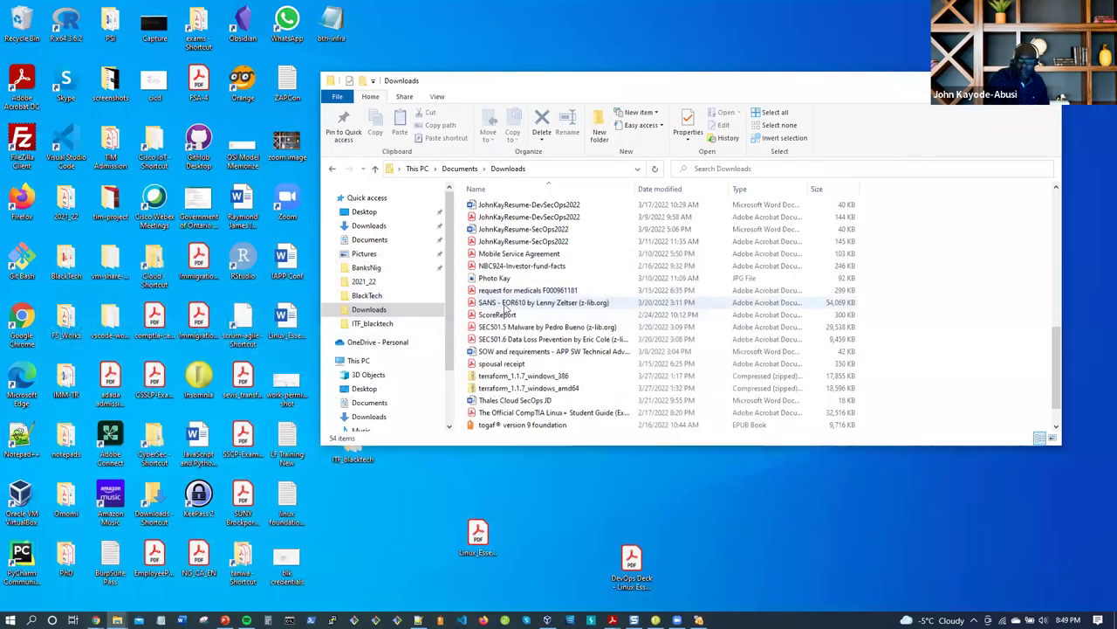
scroll(581, 305, down, 2)
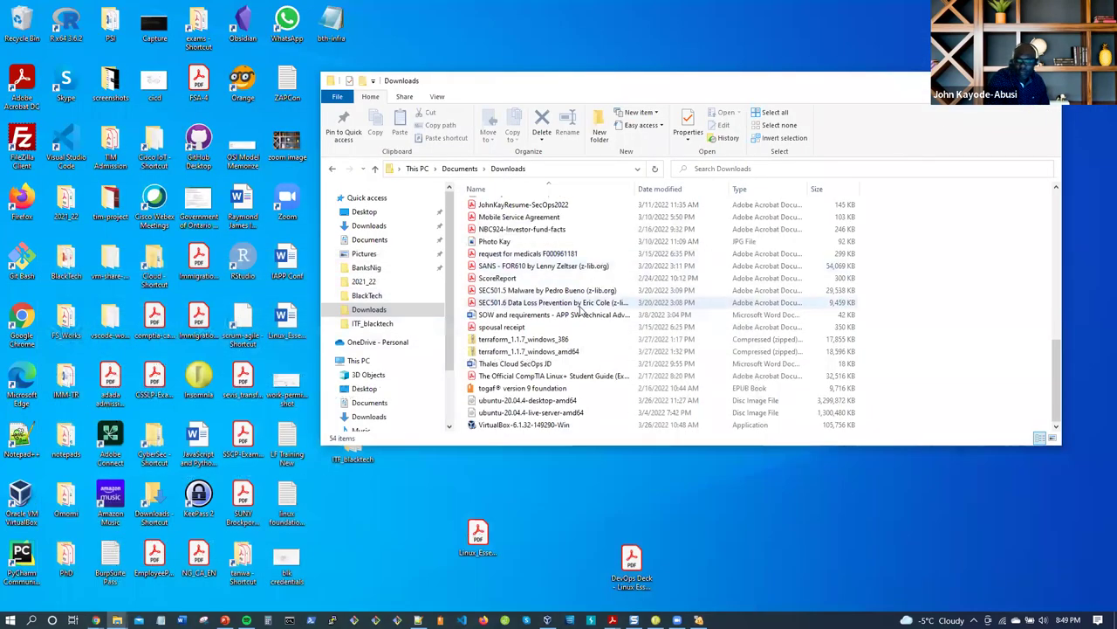
click(517, 425)
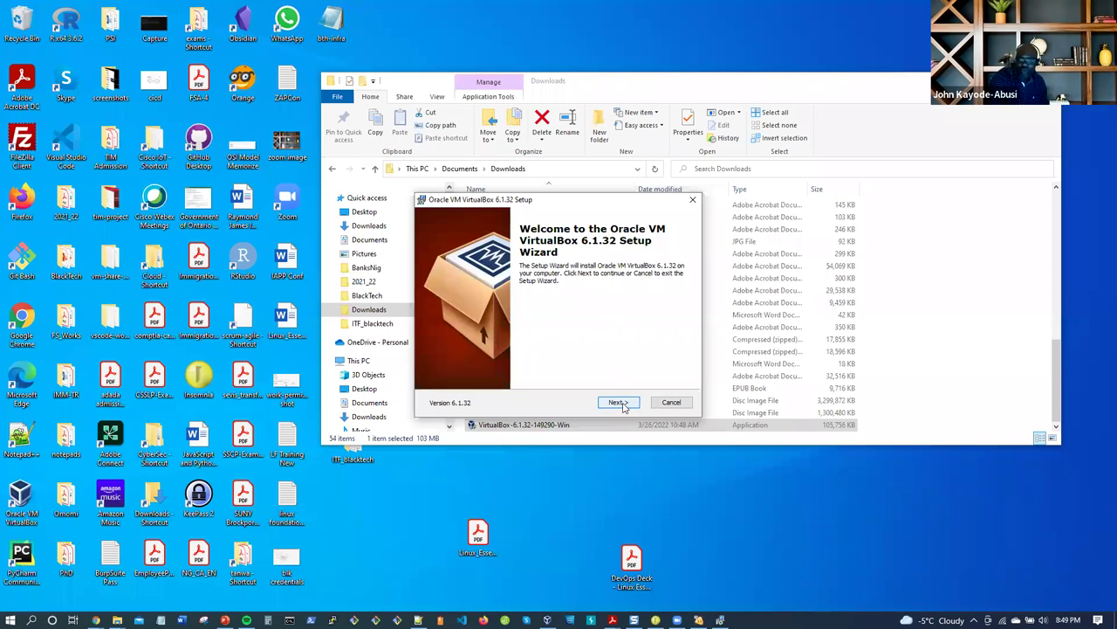
Step: Advance the VirtualBox 6.1.32 setup to Ready to Install, keeping the default features, location and shortcuts and accepting the network interface reset
click(620, 403)
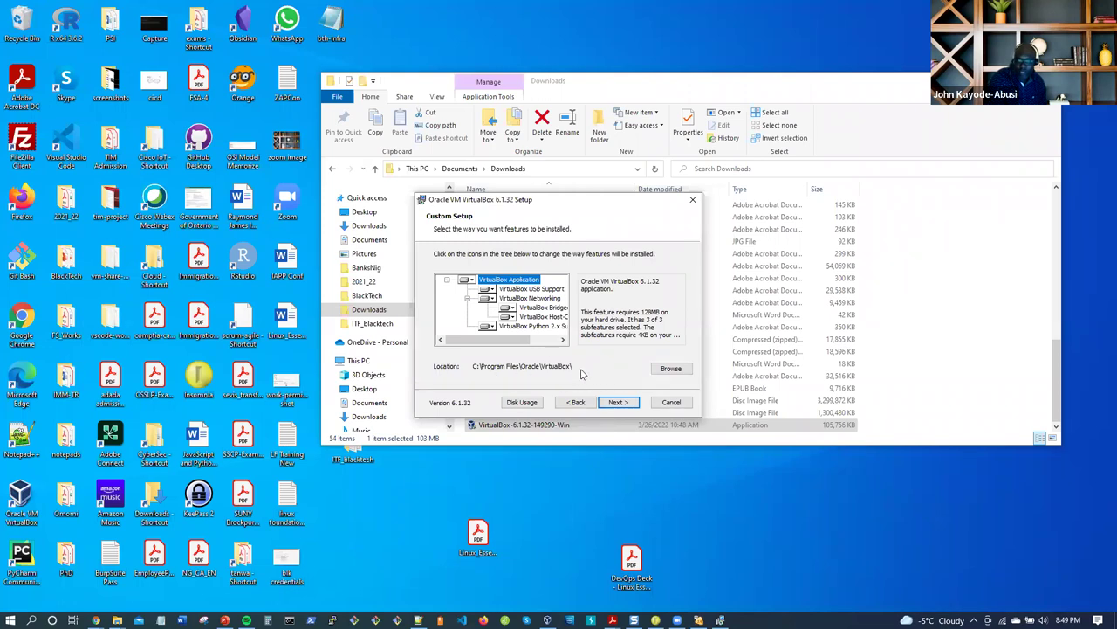
click(622, 402)
click(618, 402)
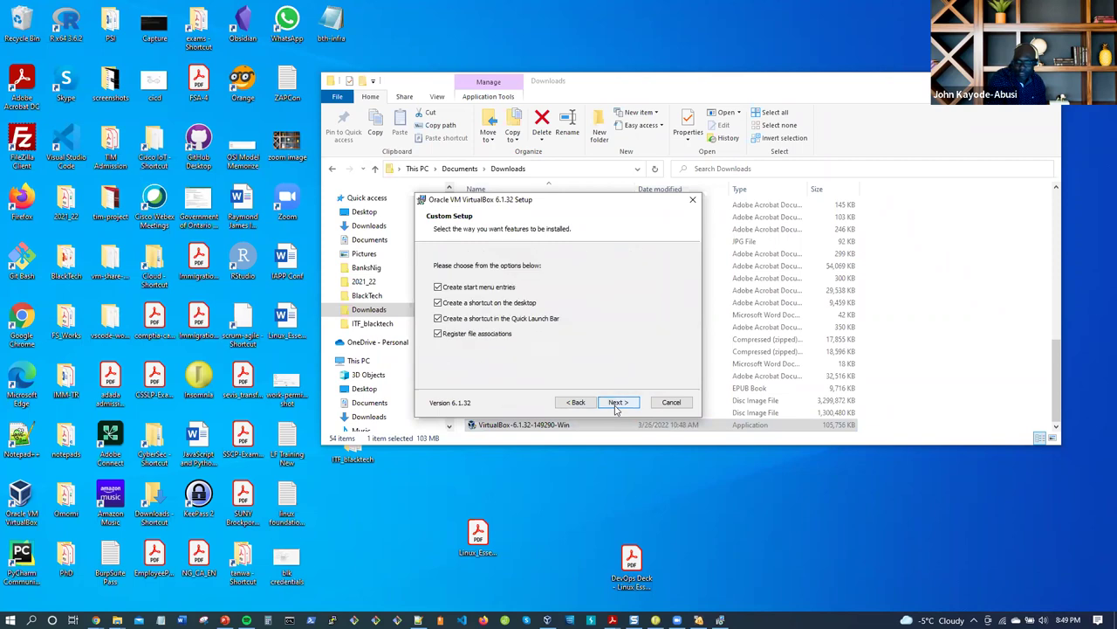
click(618, 401)
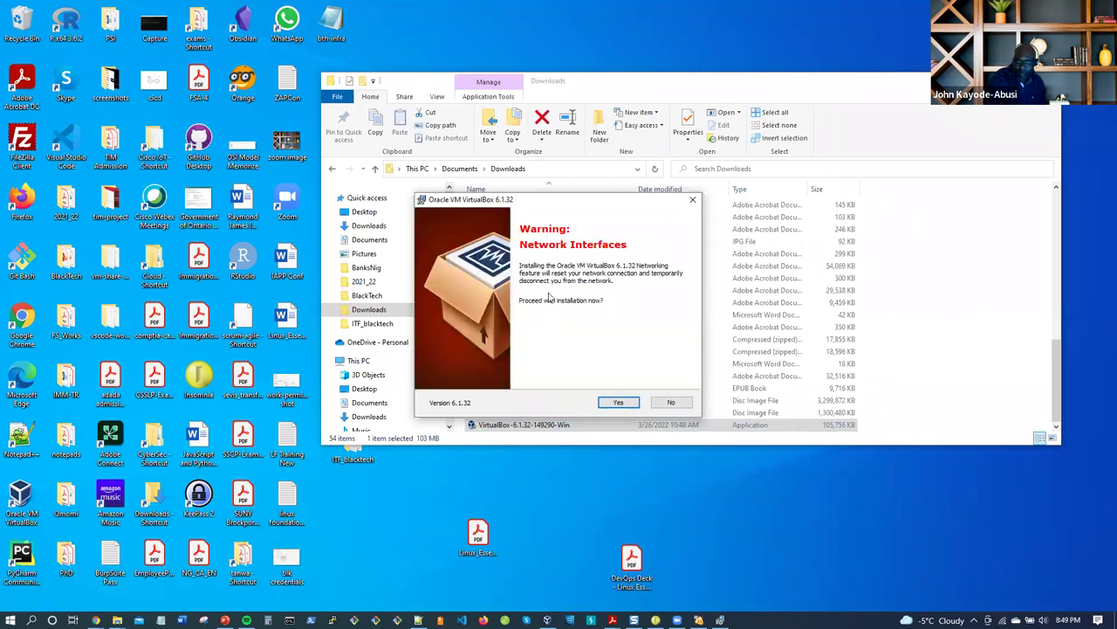
click(619, 401)
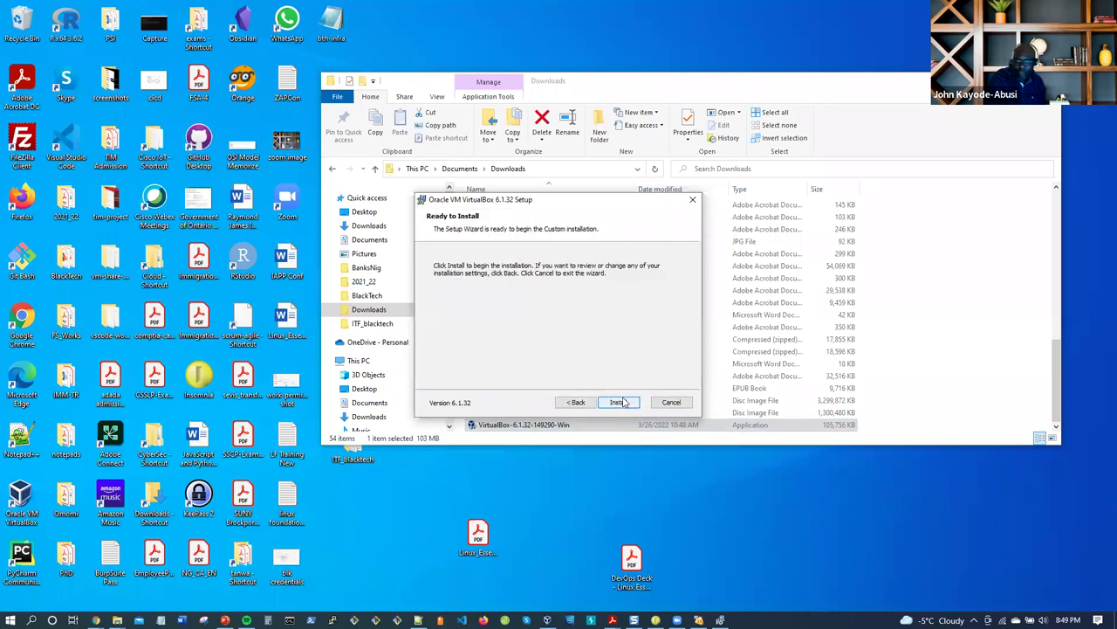
Step: Cancel the VirtualBox 6.1.32 installation and close the setup wizard
click(671, 402)
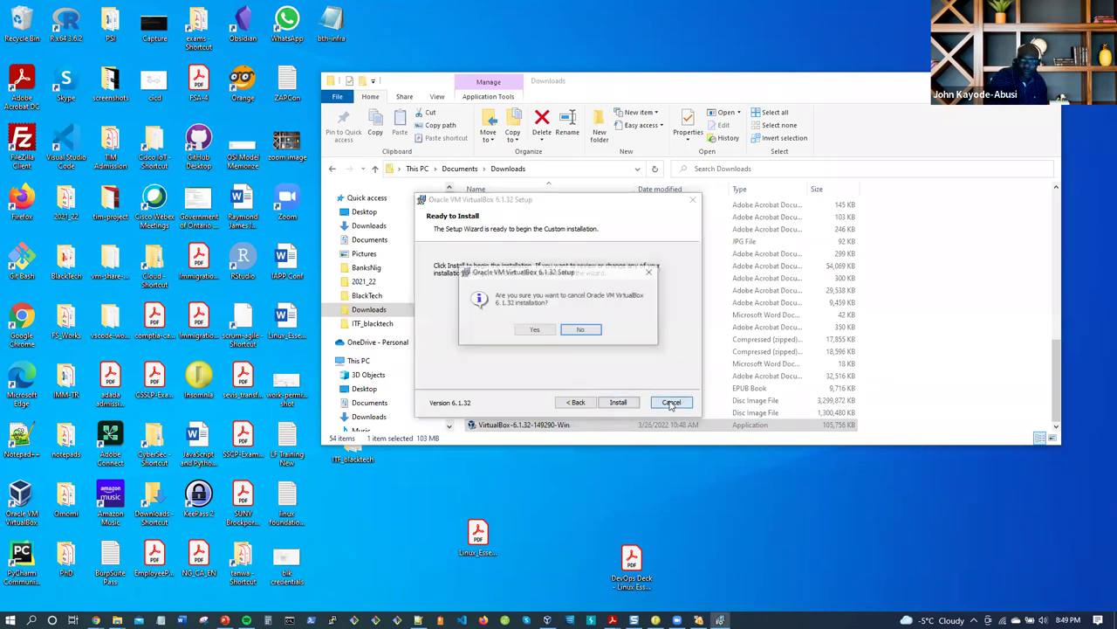
click(534, 332)
click(618, 402)
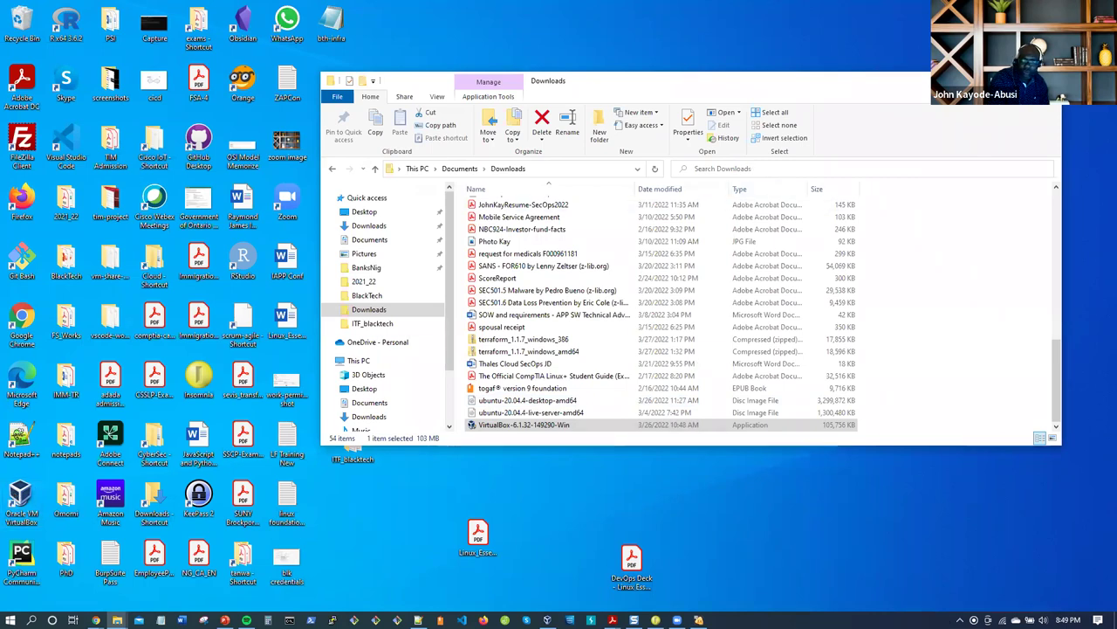
Step: Open Oracle VM VirtualBox from the desktop and begin a new virtual machine named my-lab1
key(super+d)
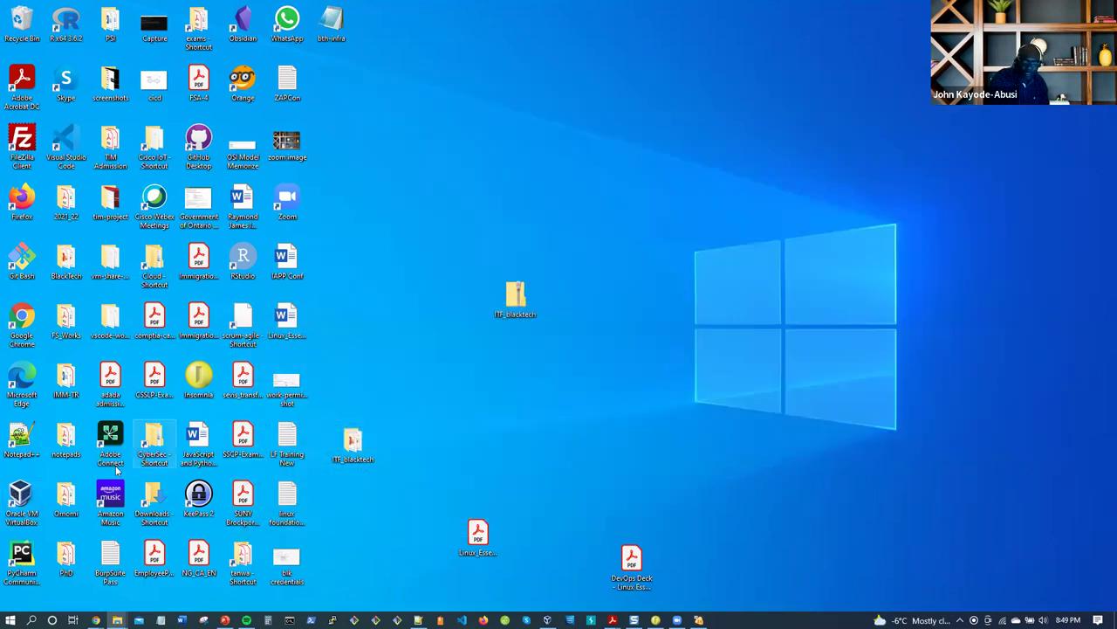
double_click(19, 502)
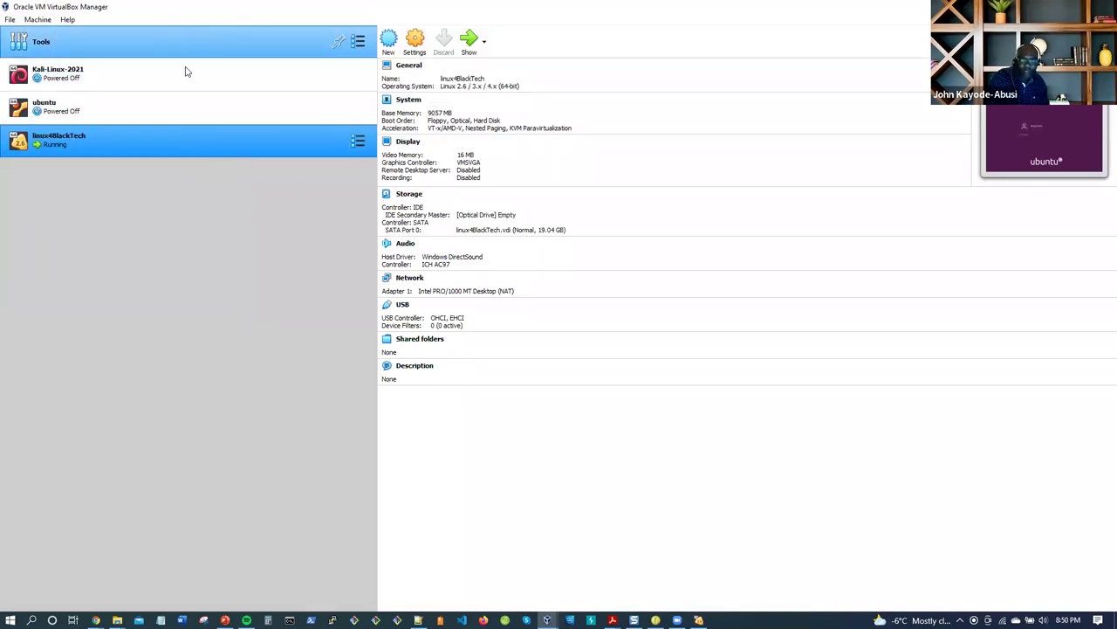
click(389, 44)
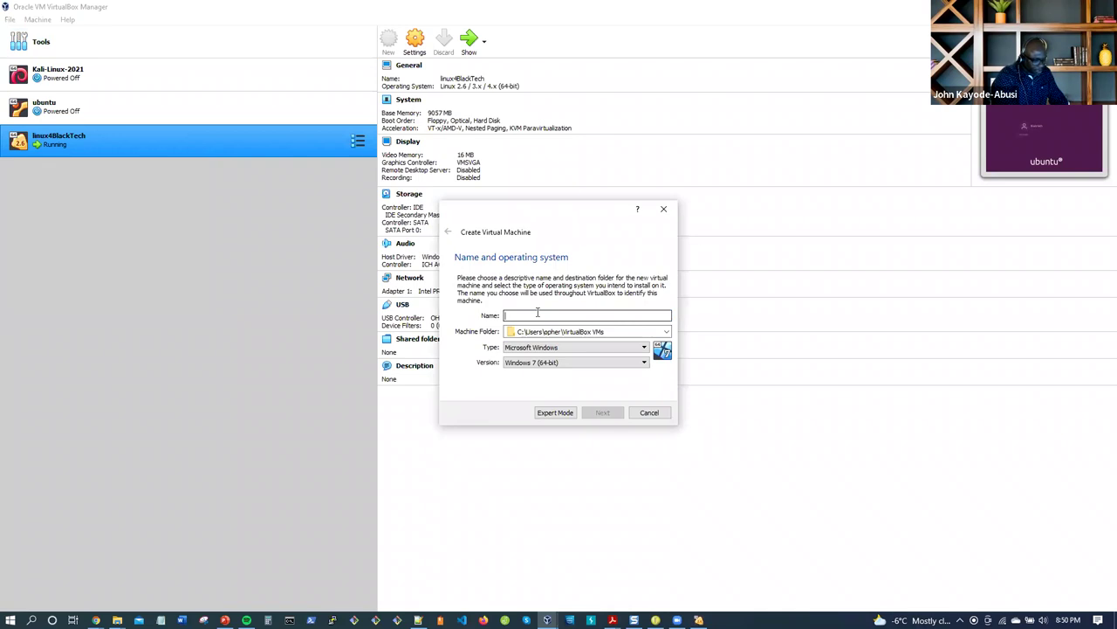
text(m)
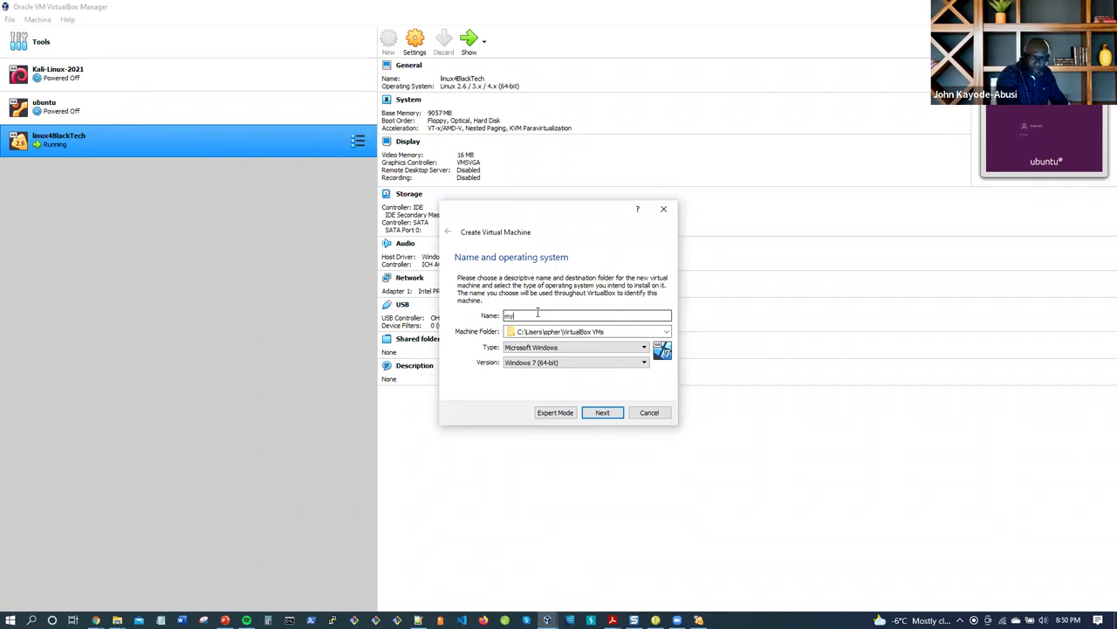
text(y-lab1)
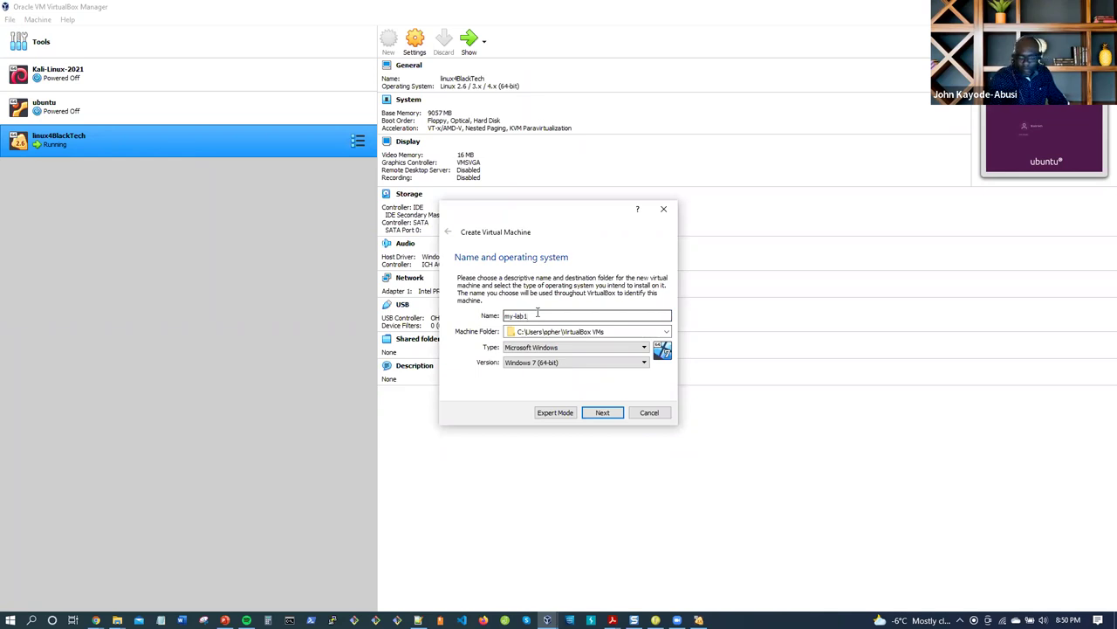
Step: Set the new machine's type to Mac OS X and its version to Mac OS X (64-bit)
click(600, 349)
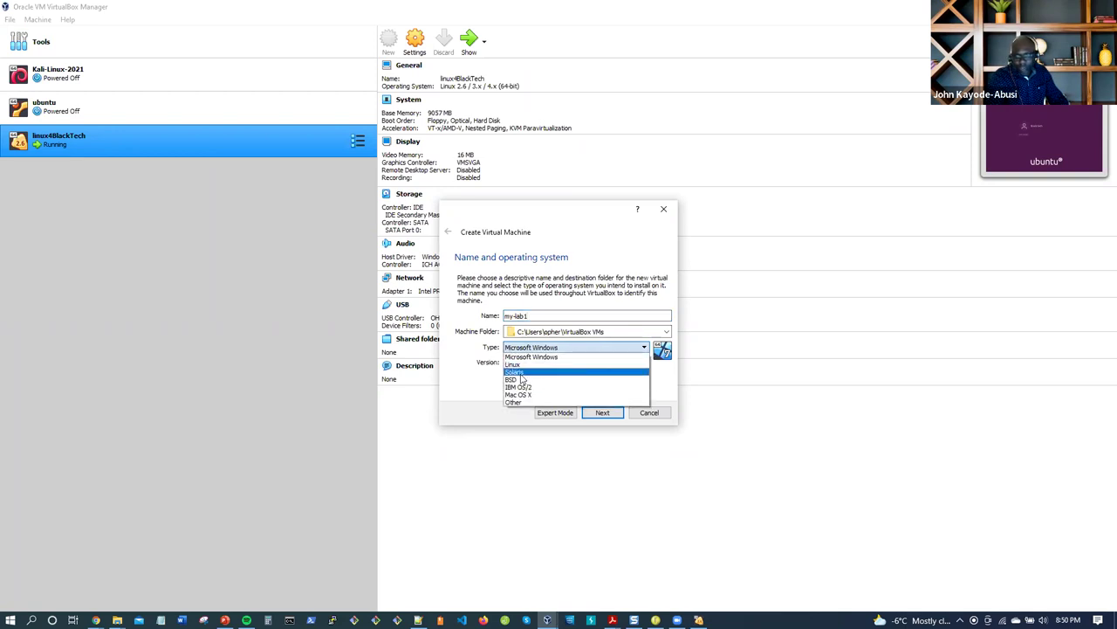
click(525, 398)
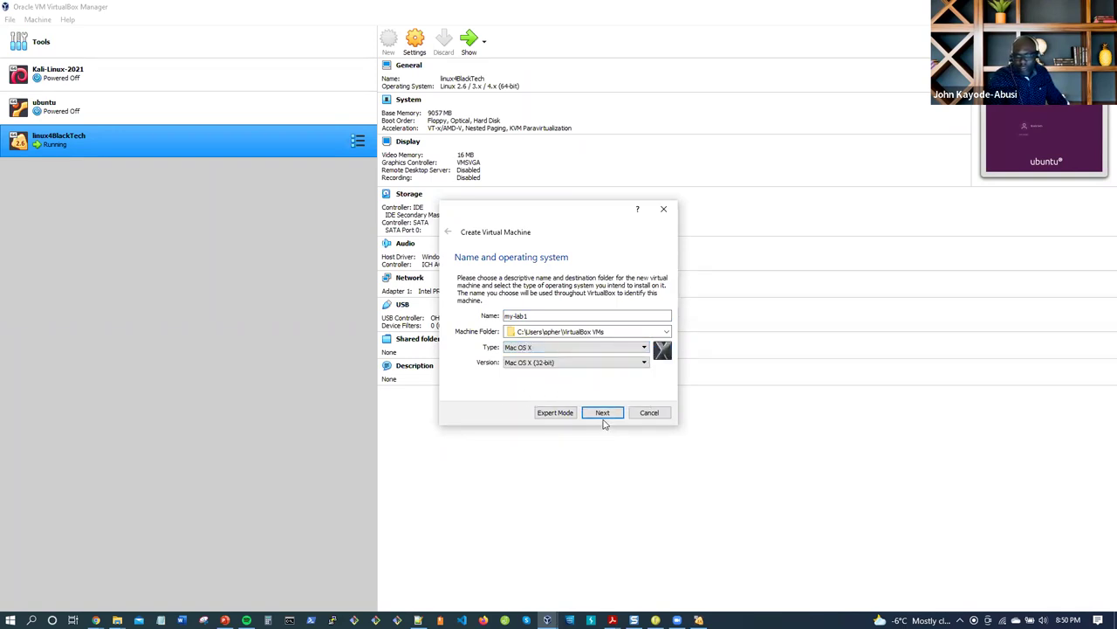
click(619, 363)
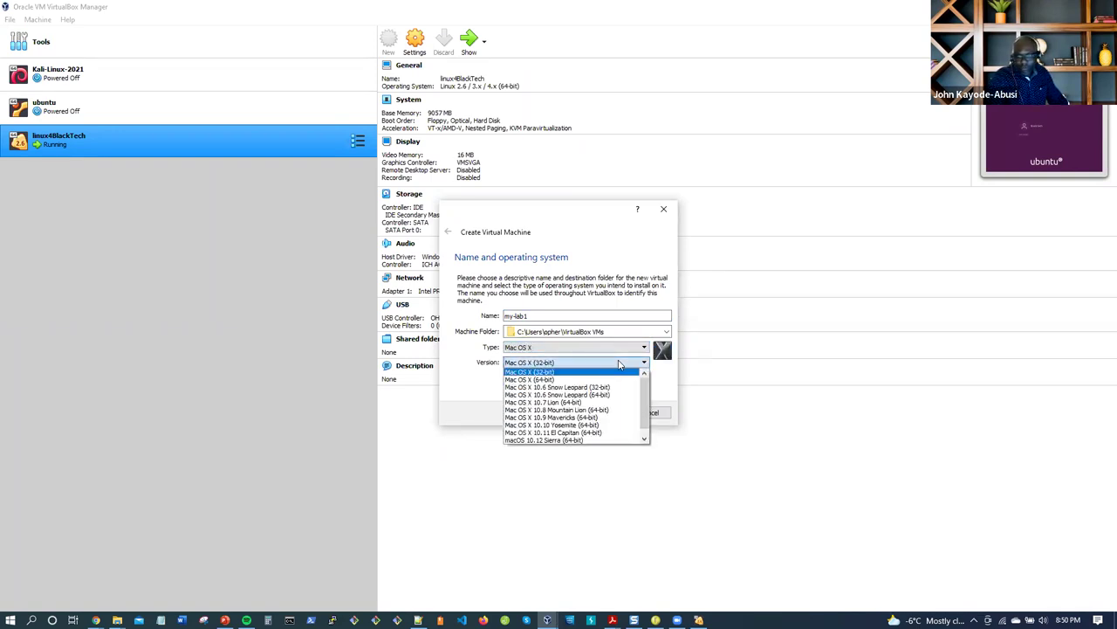
click(548, 380)
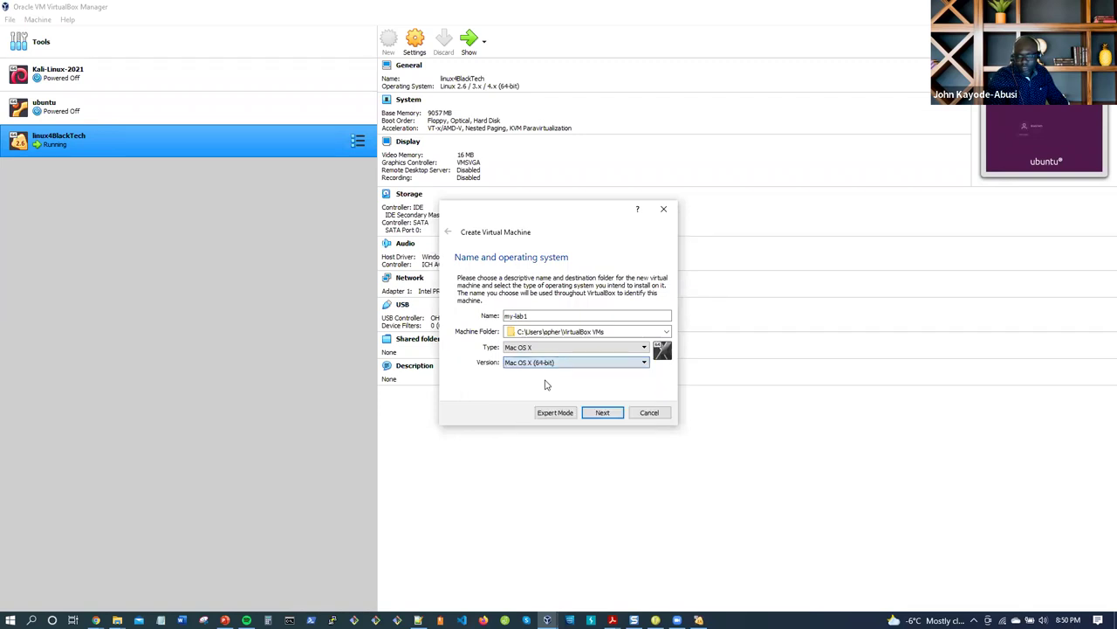
click(588, 414)
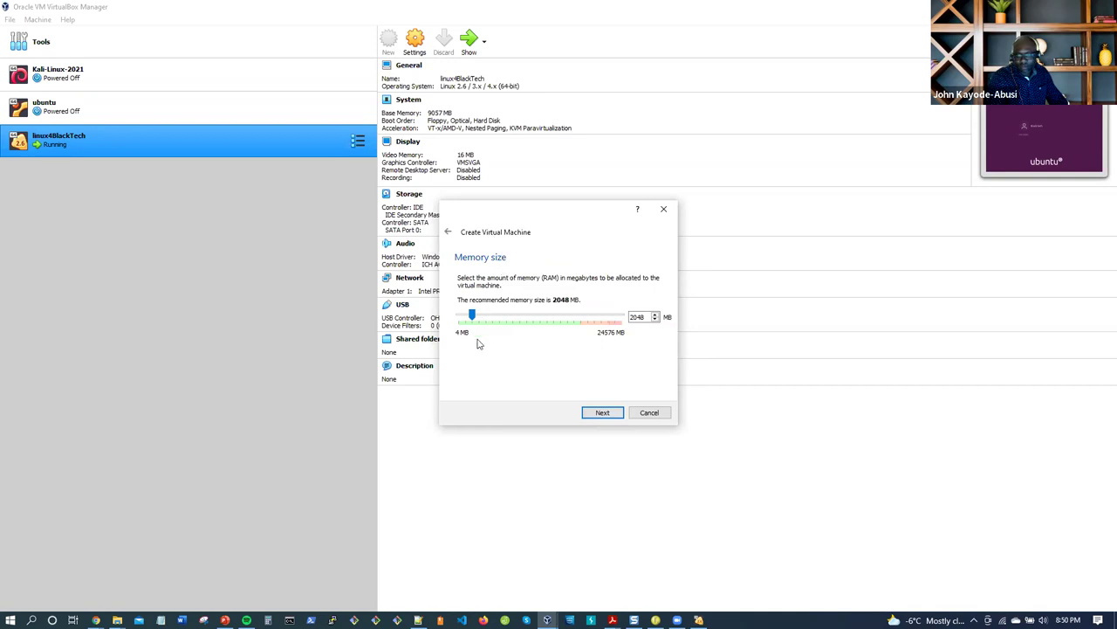
Step: Allocate 4096 MB of memory to the new machine and choose to create a virtual hard disk now
drag(477, 316, 490, 317)
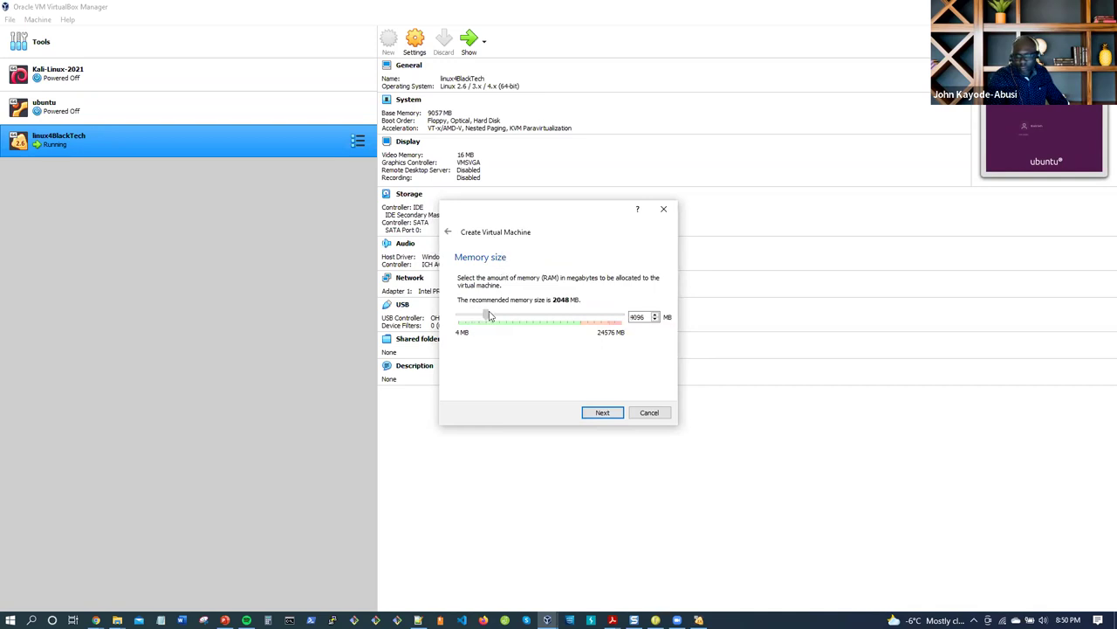
click(601, 413)
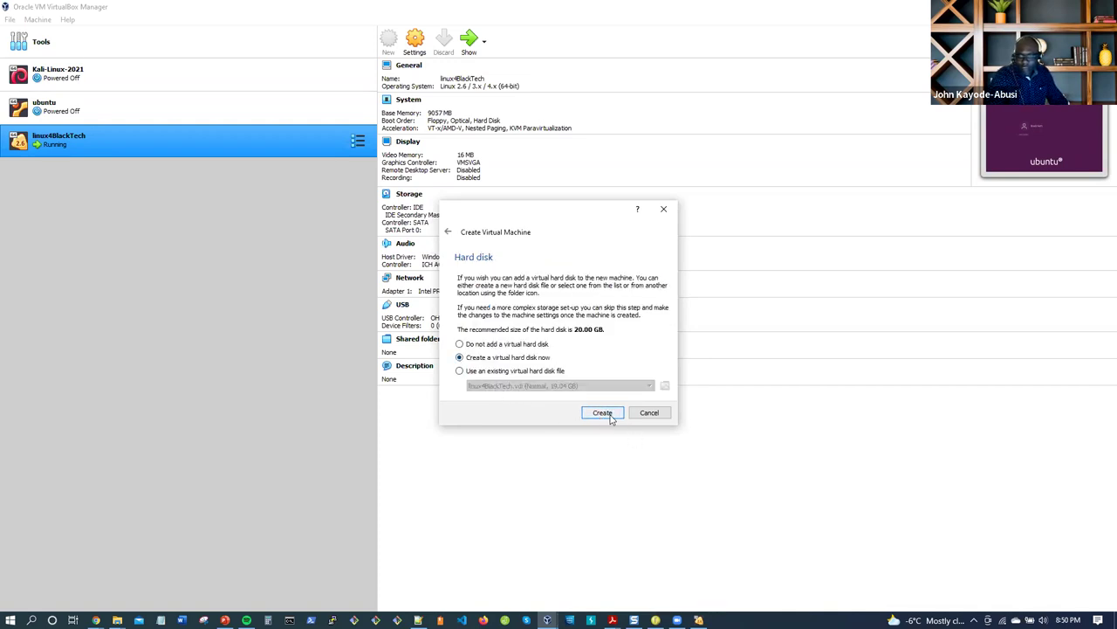
click(612, 414)
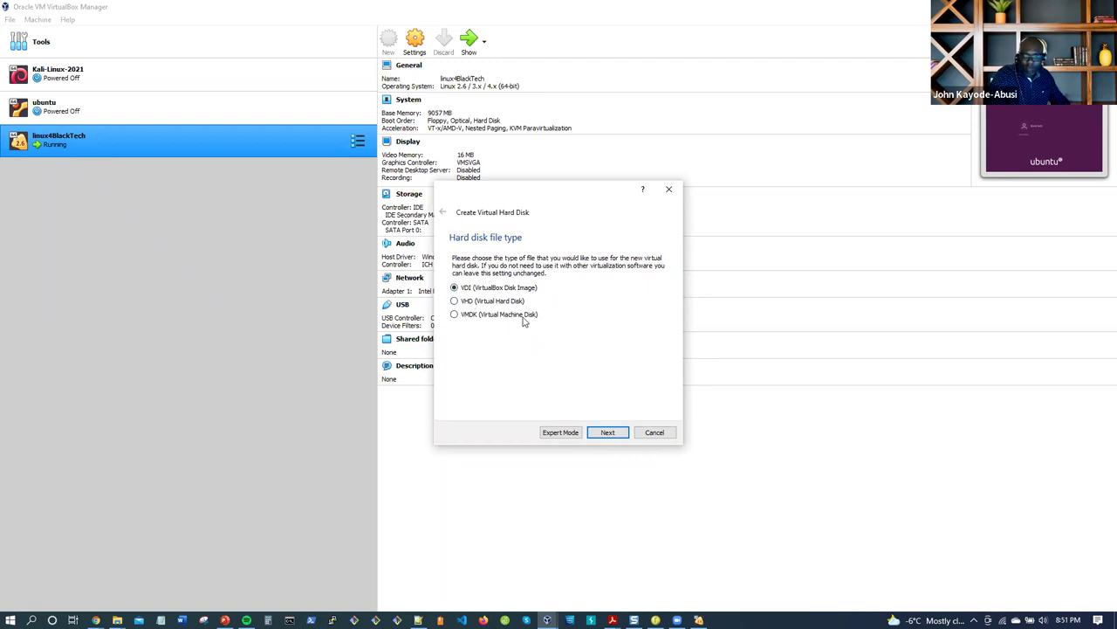
Step: Create my-lab1's hard disk as a dynamically allocated VDI of 20.00 GB
click(609, 433)
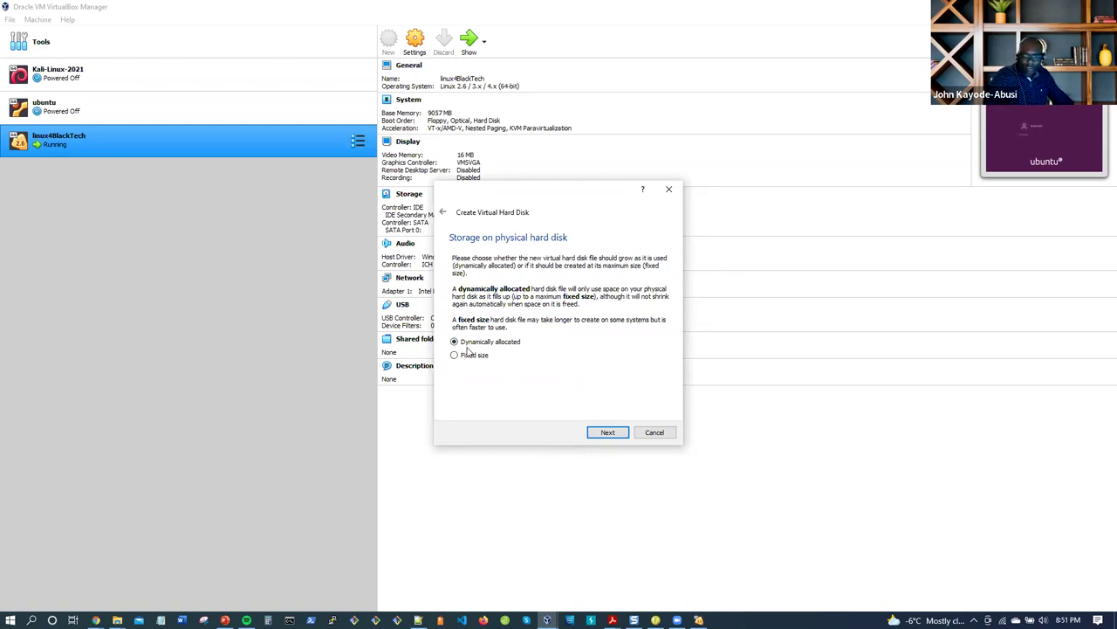
click(610, 435)
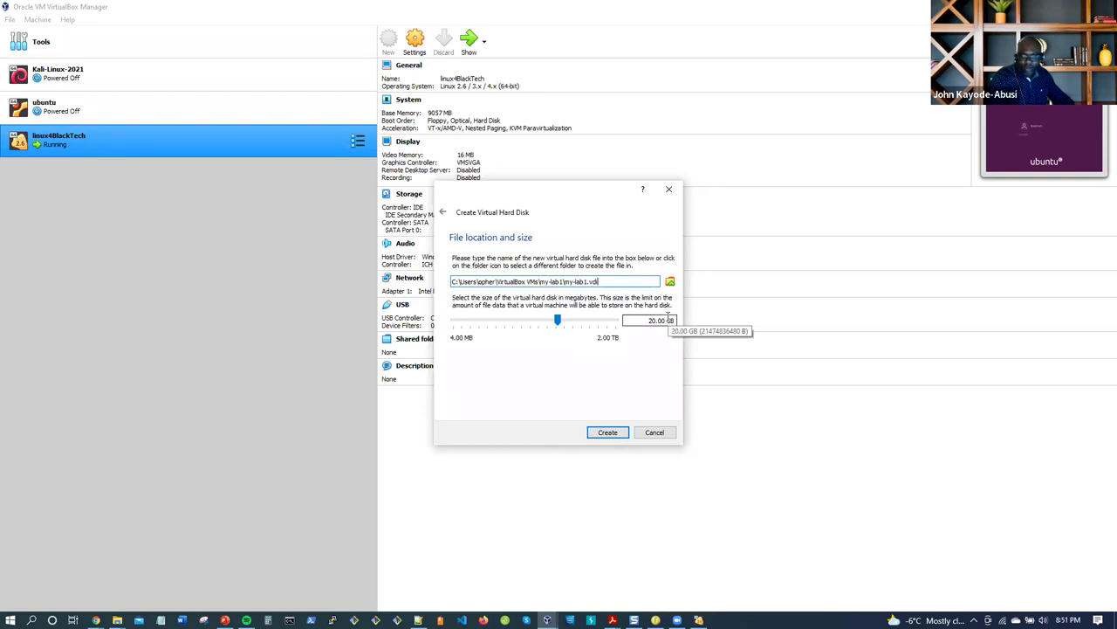
click(609, 436)
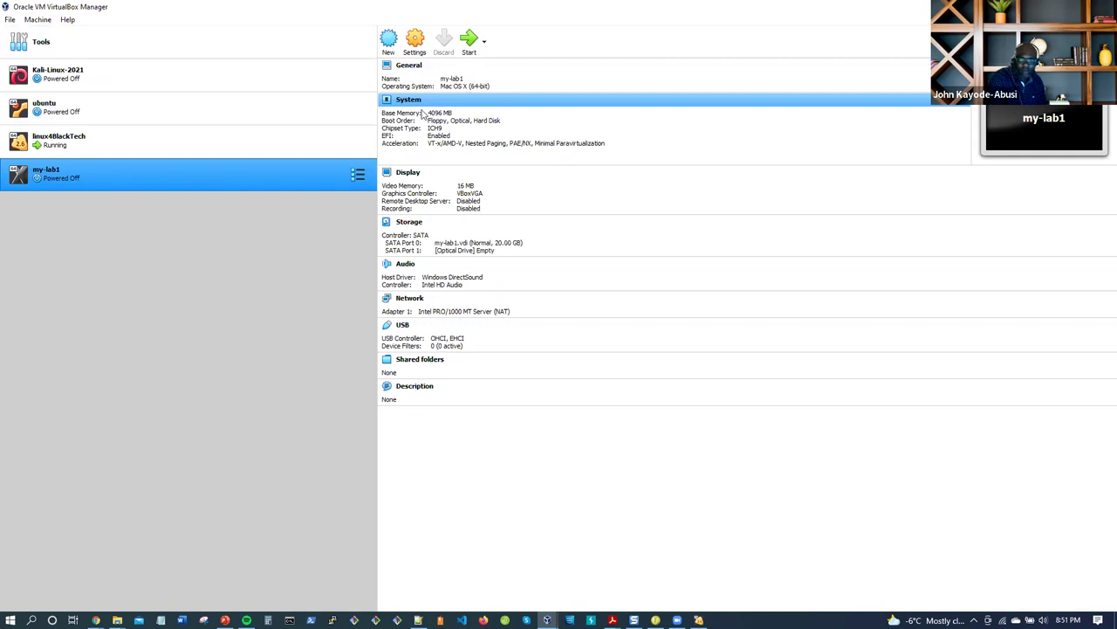
Step: Attach ubuntu-20.04.4-live-server-amd64.iso to the empty optical drive in my-lab1's storage settings and save them
click(411, 224)
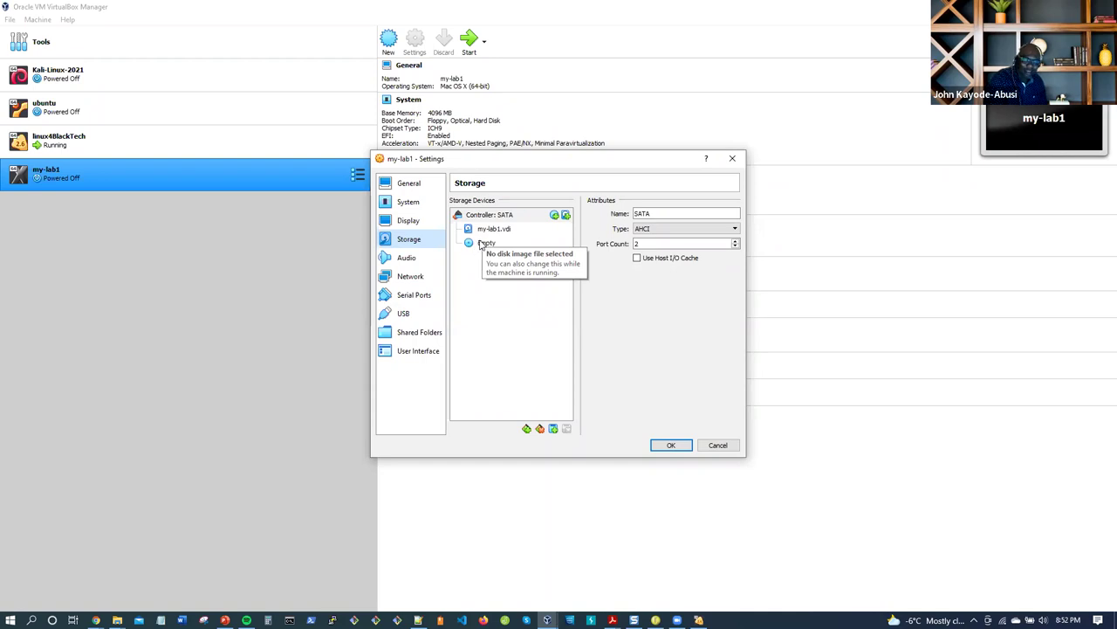
click(480, 249)
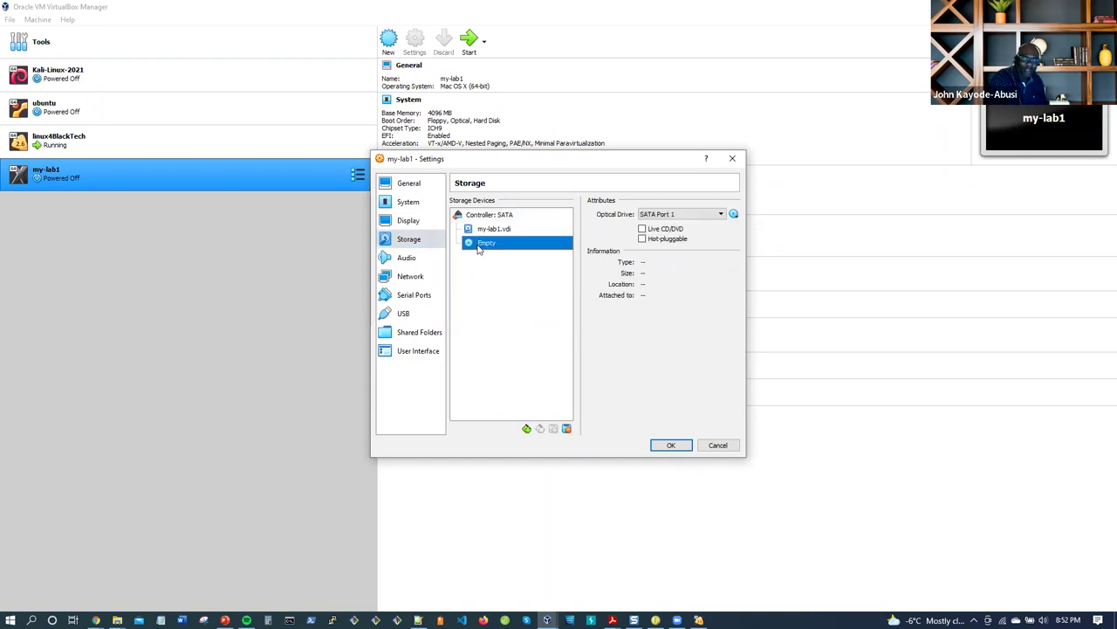
click(735, 214)
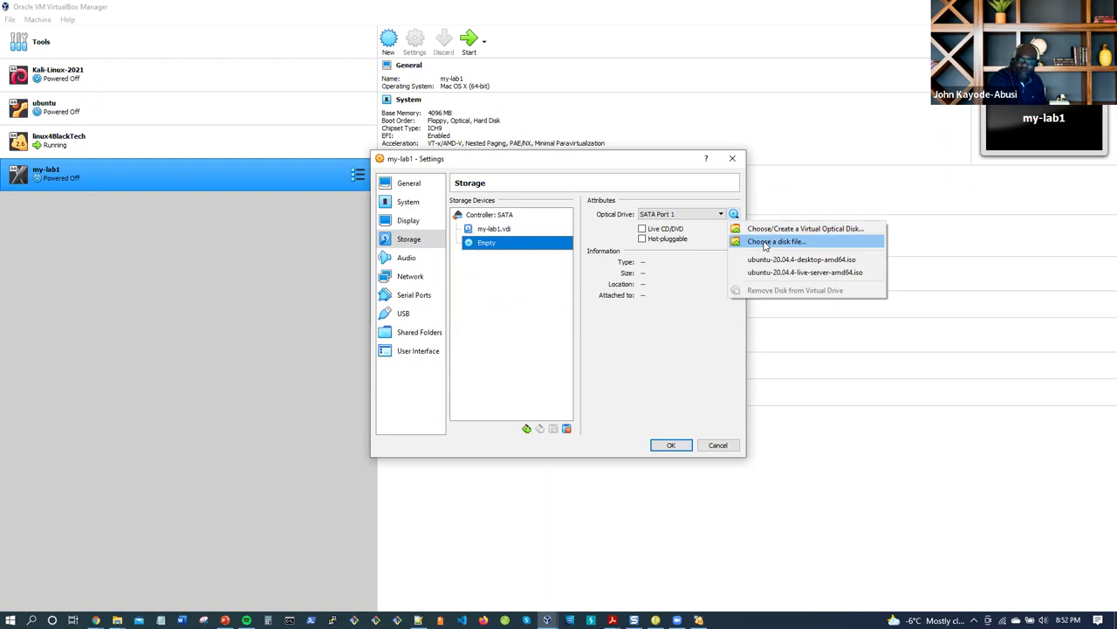
click(765, 243)
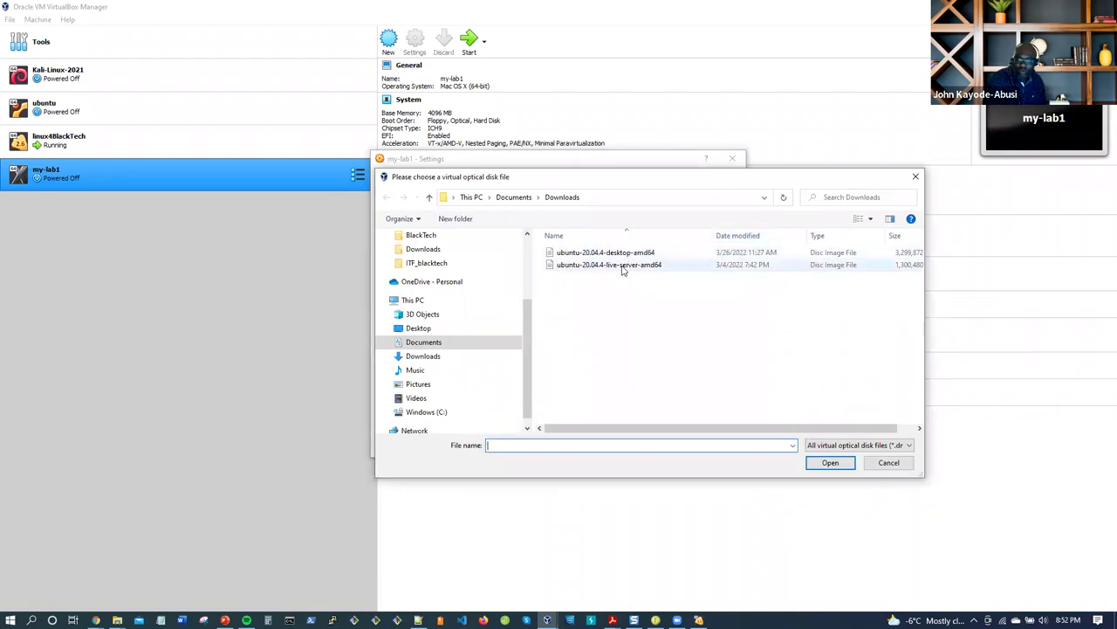
click(624, 266)
click(830, 463)
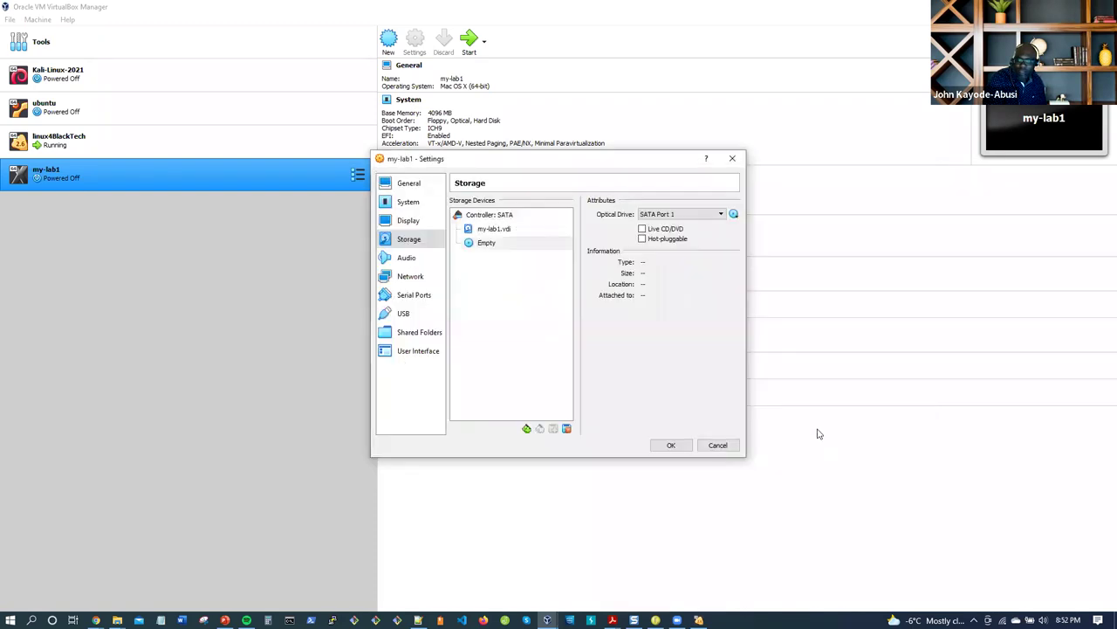
click(670, 445)
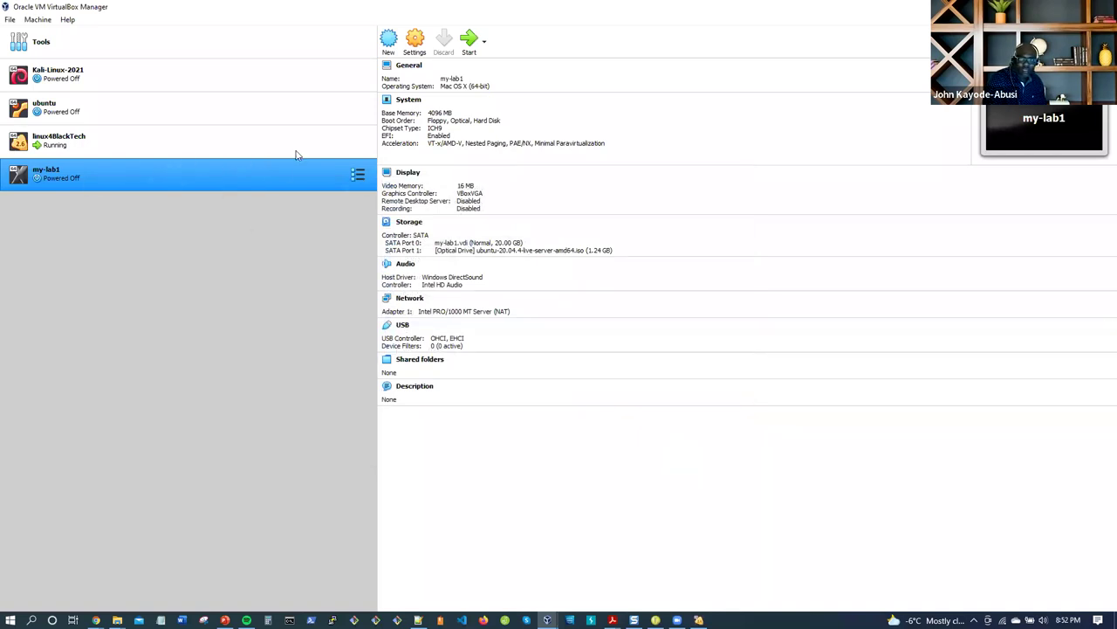
Step: Start the my-lab1 virtual machine using ubuntu-20.04.4-live-server-amd64.iso as the start-up disk
click(468, 40)
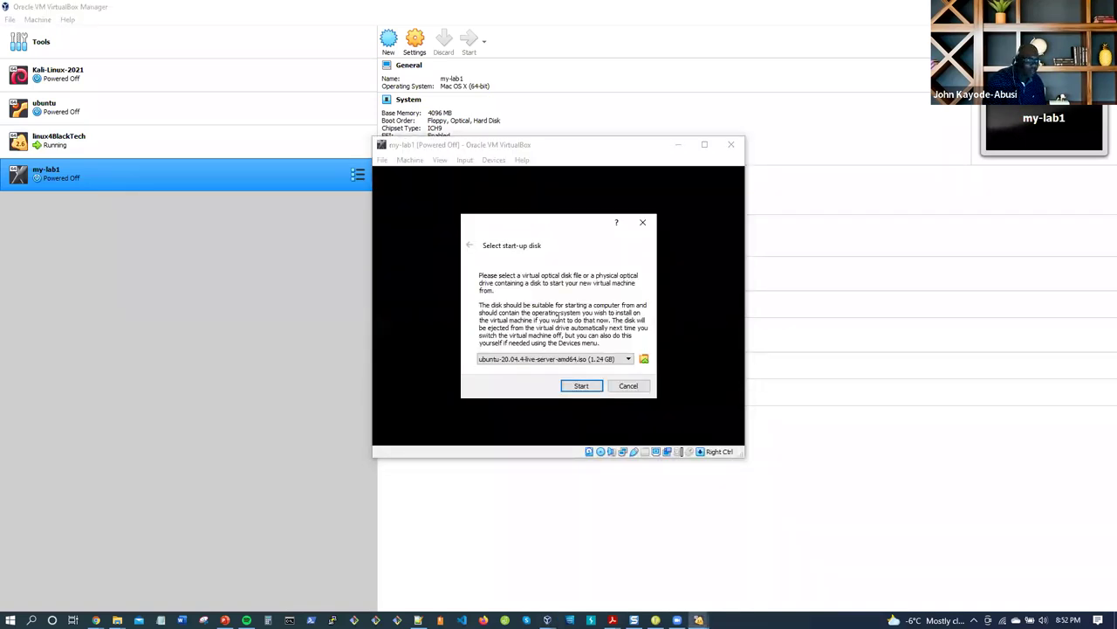
click(593, 388)
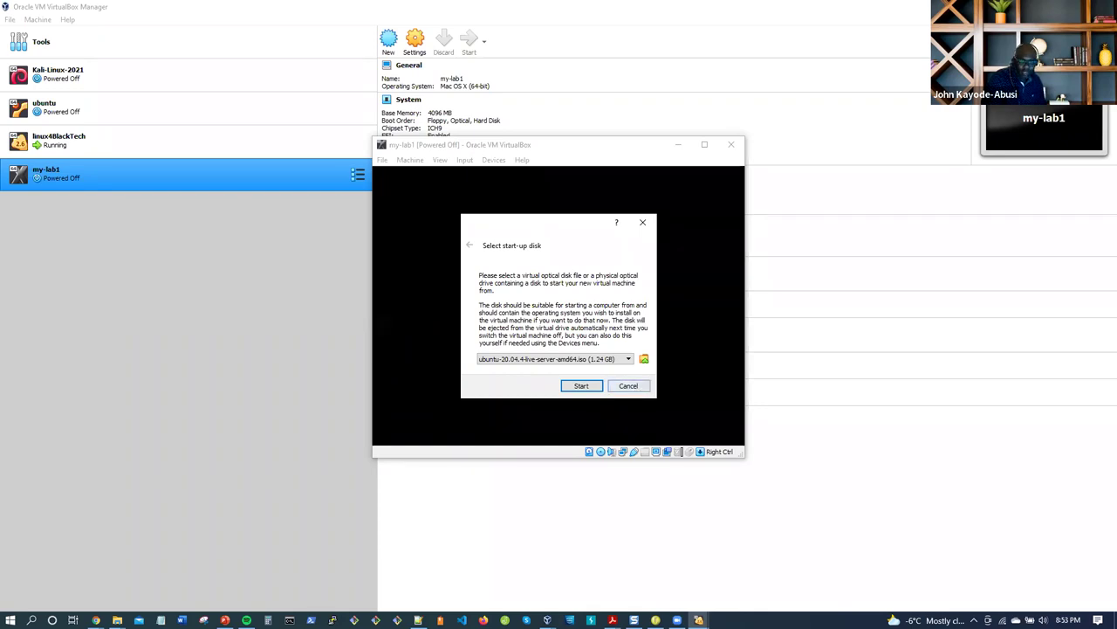
Step: Switch to Chrome, search for "windows 11 download" in a new tab and open Microsoft's Download Windows 11 page
click(96, 619)
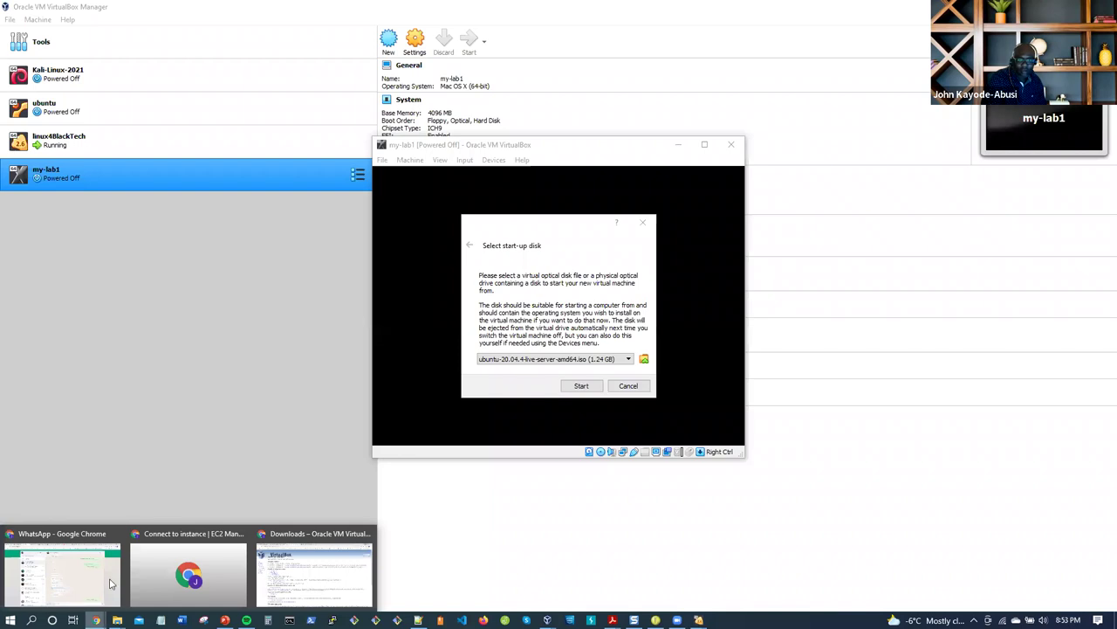
click(299, 564)
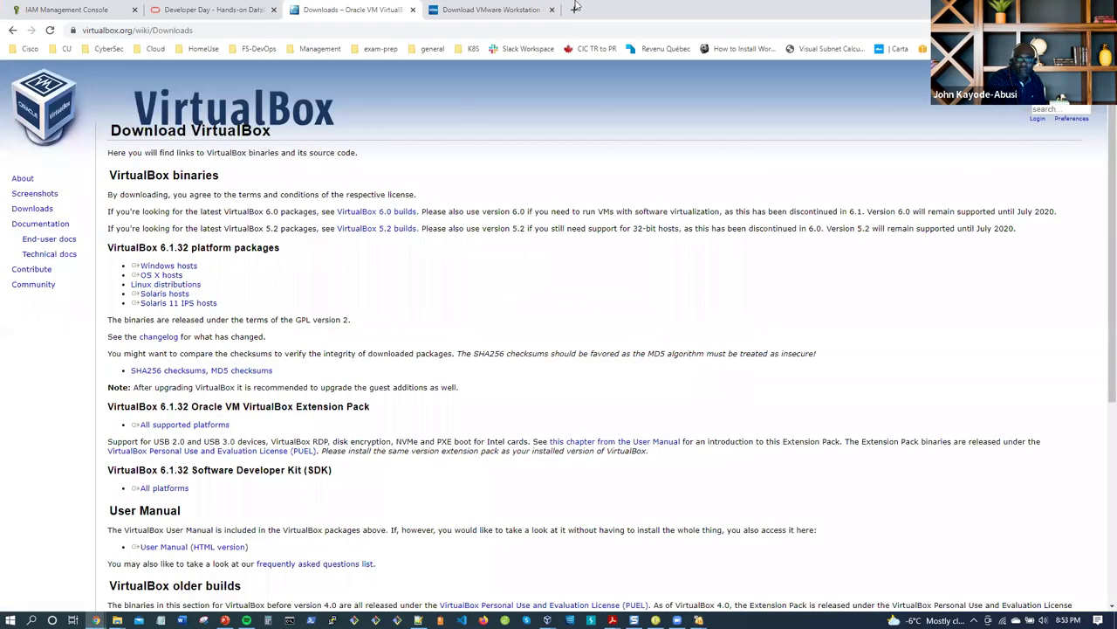
click(574, 10)
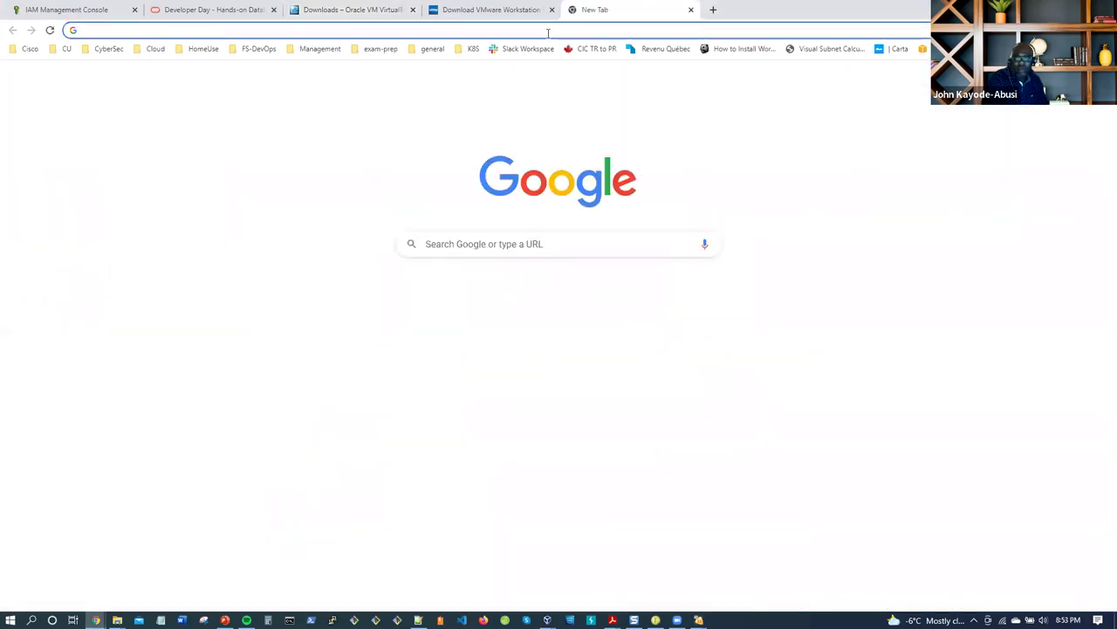
click(549, 31)
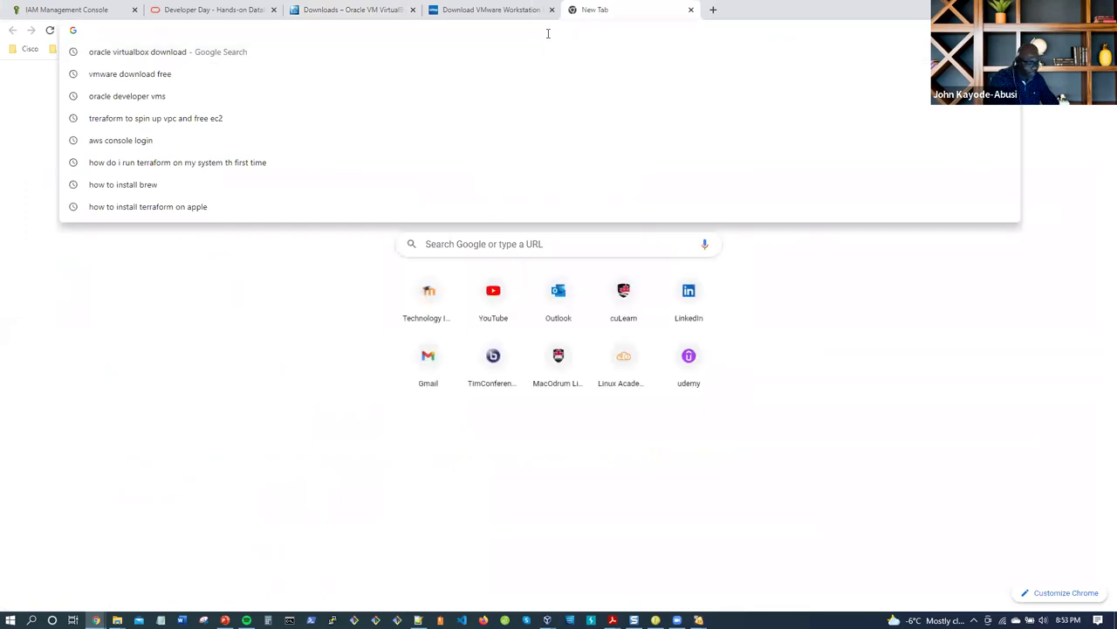
text(window)
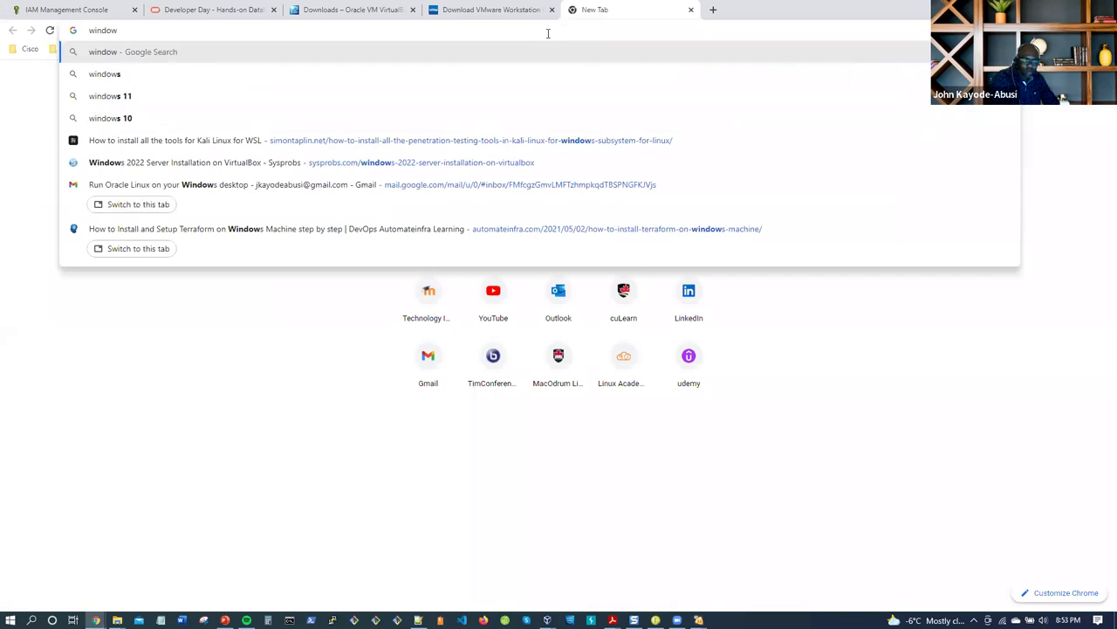
click(140, 100)
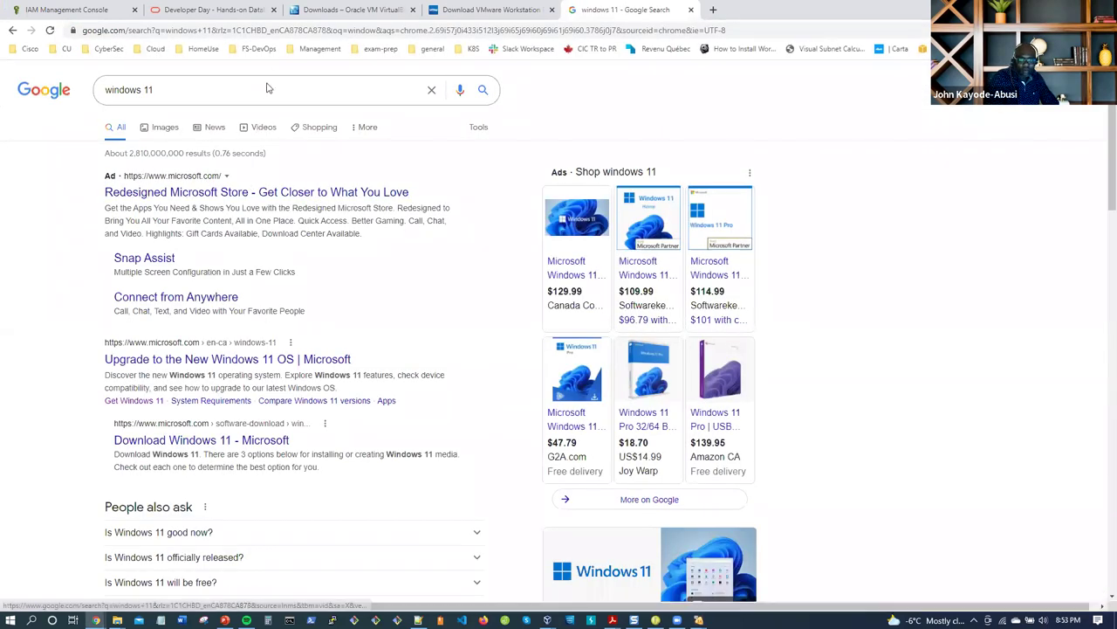
click(267, 82)
click(163, 116)
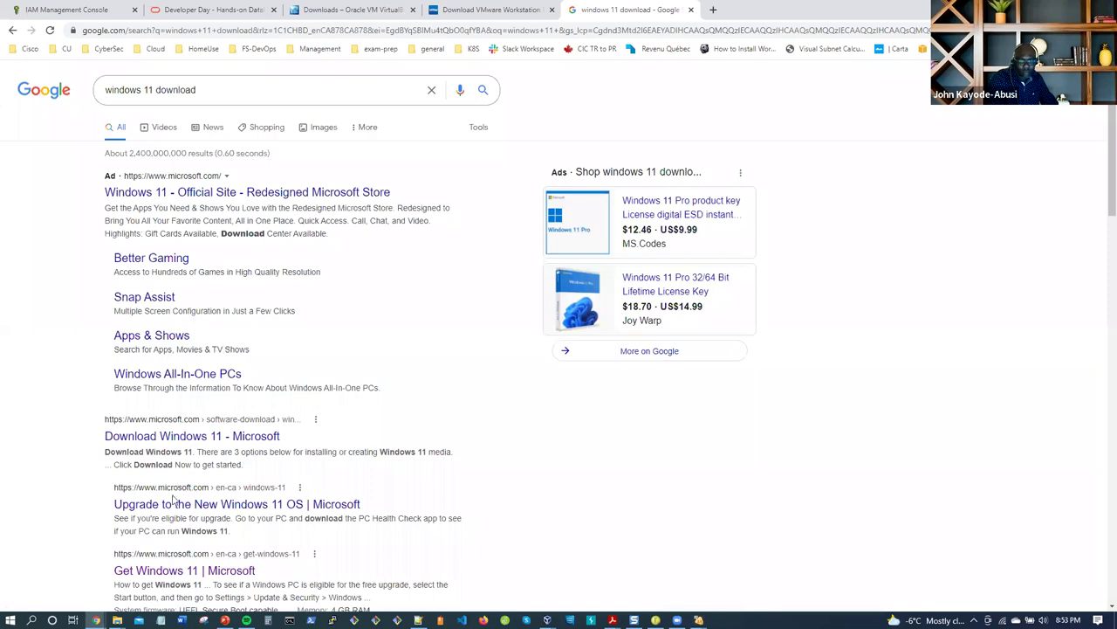
click(177, 437)
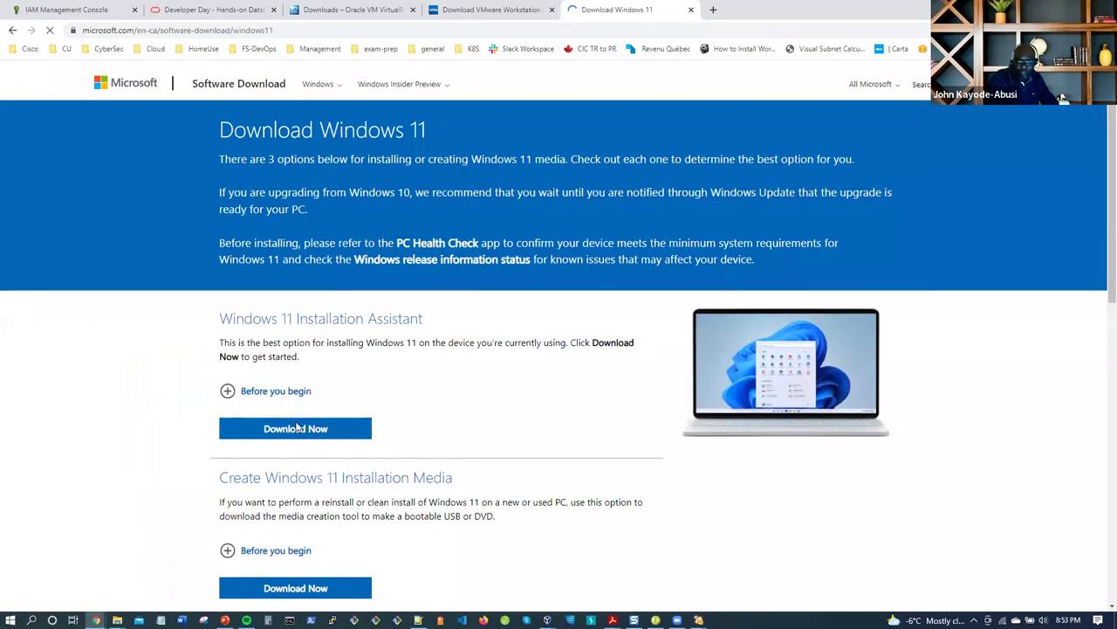
Step: Search Google for "redhat linux download for free" in another new tab
click(715, 9)
click(692, 27)
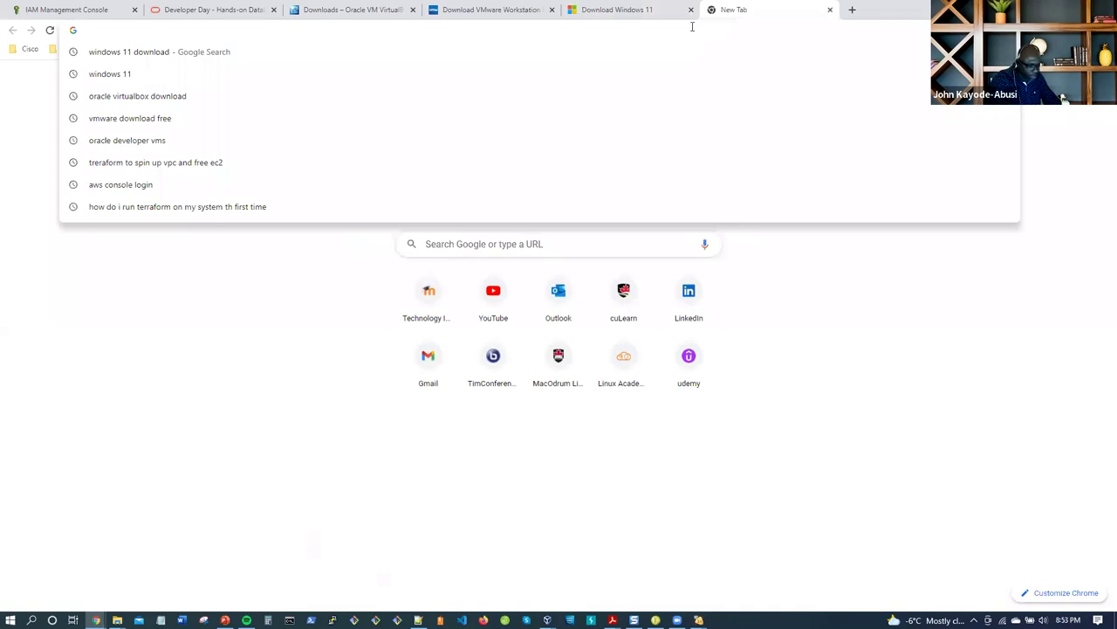
text(redhat)
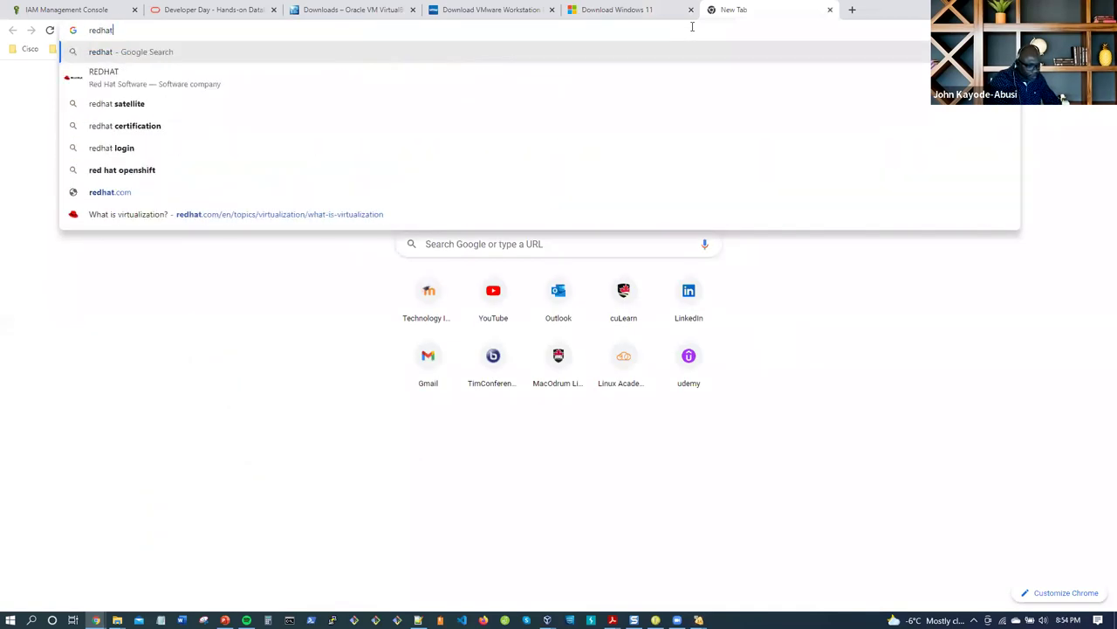
text(inu)
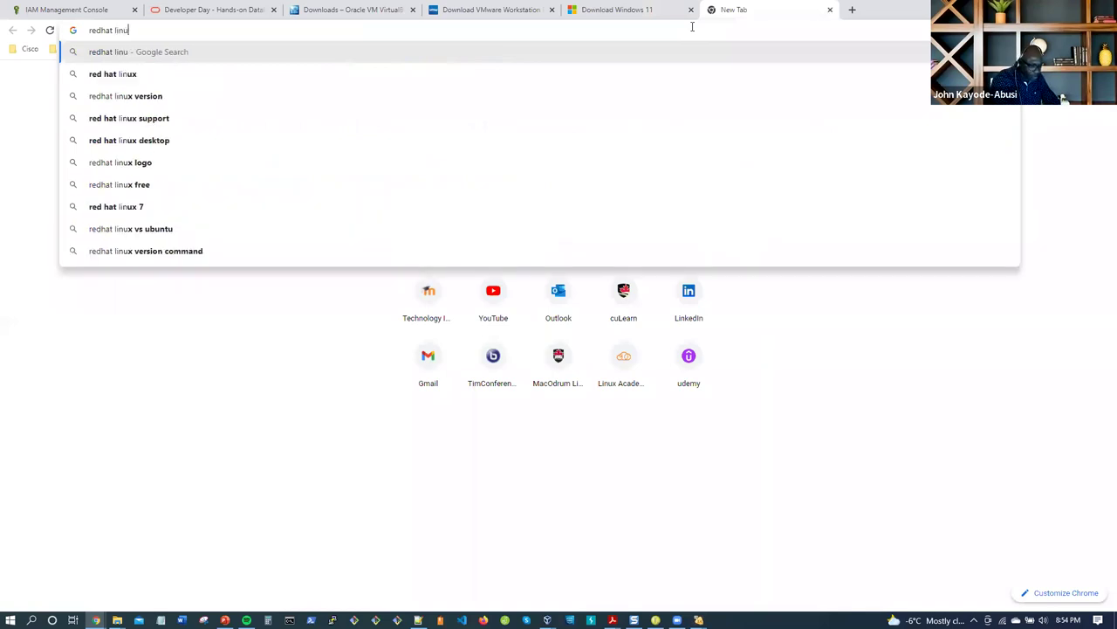
text(x downloa)
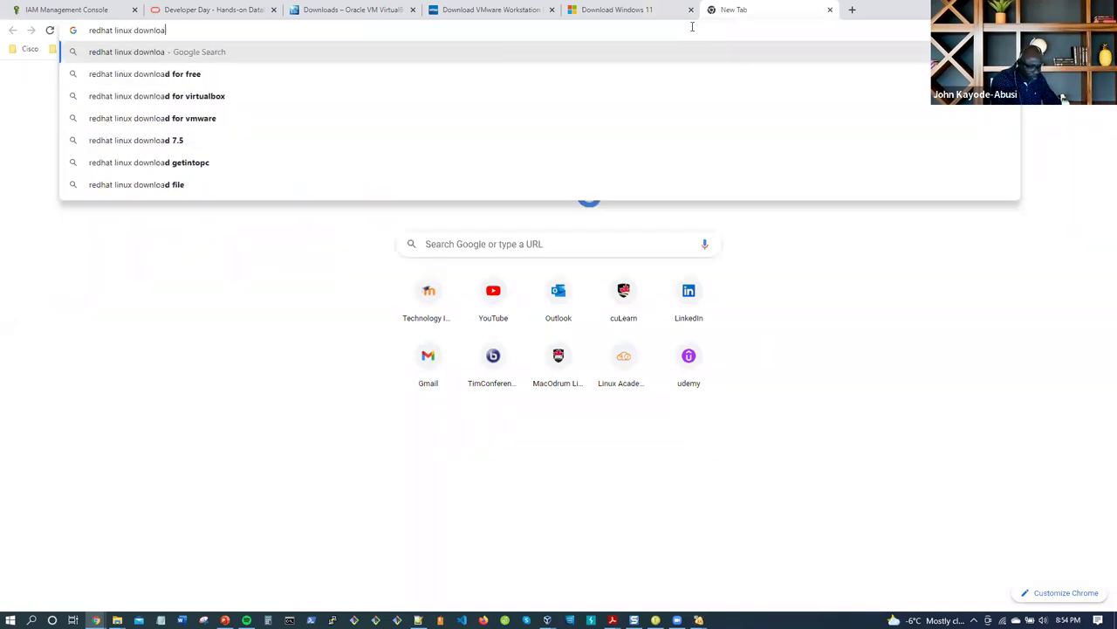
key(Down)
key(Return)
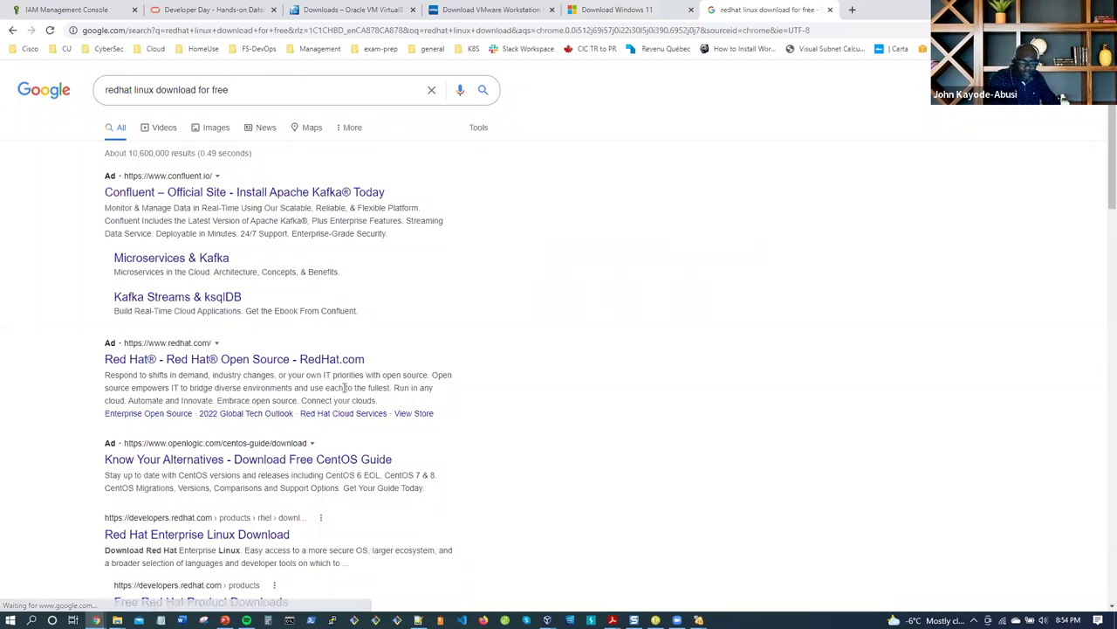
Step: Open the Red Hat Enterprise Linux Download result and review the ISO downloads offered for versions 8.5.0 and 9.0 Beta
scroll(345, 387, down, 3)
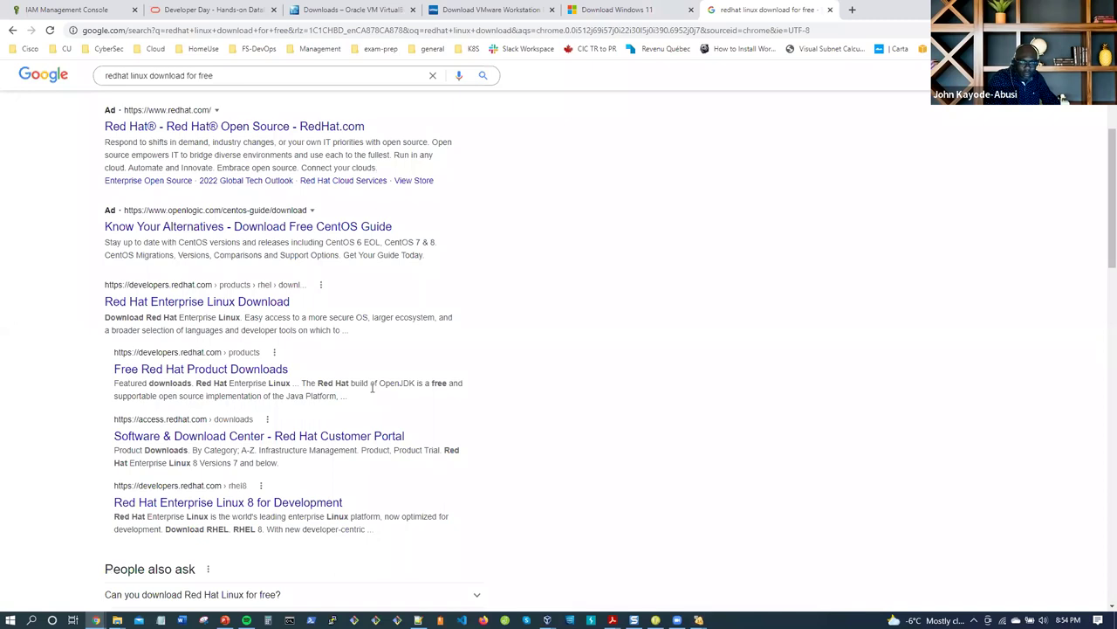
click(235, 304)
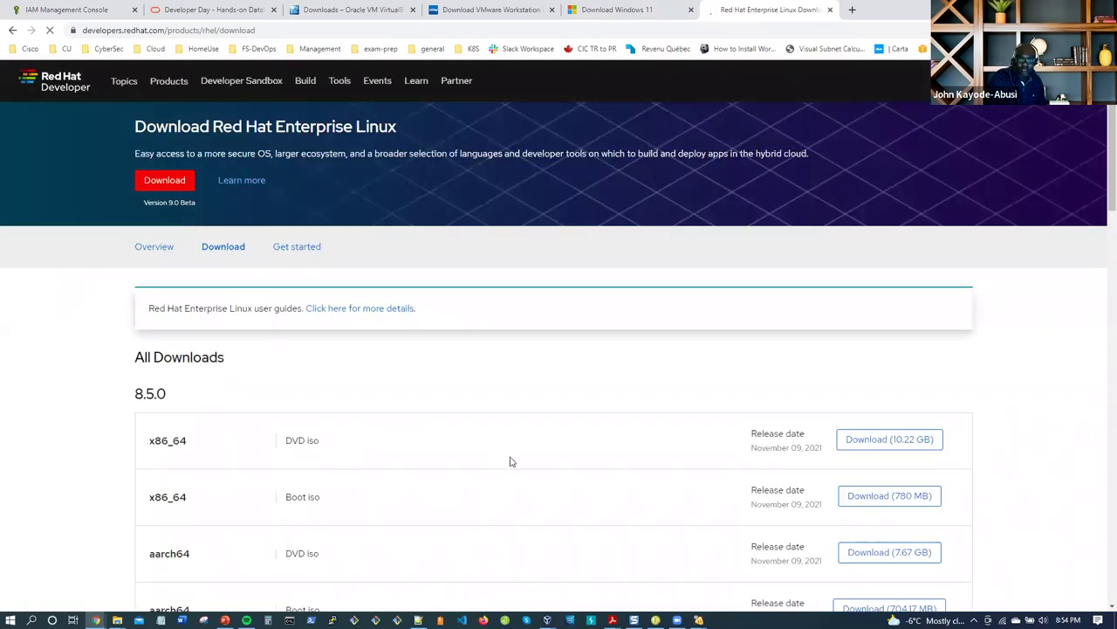
scroll(387, 454, down, 3)
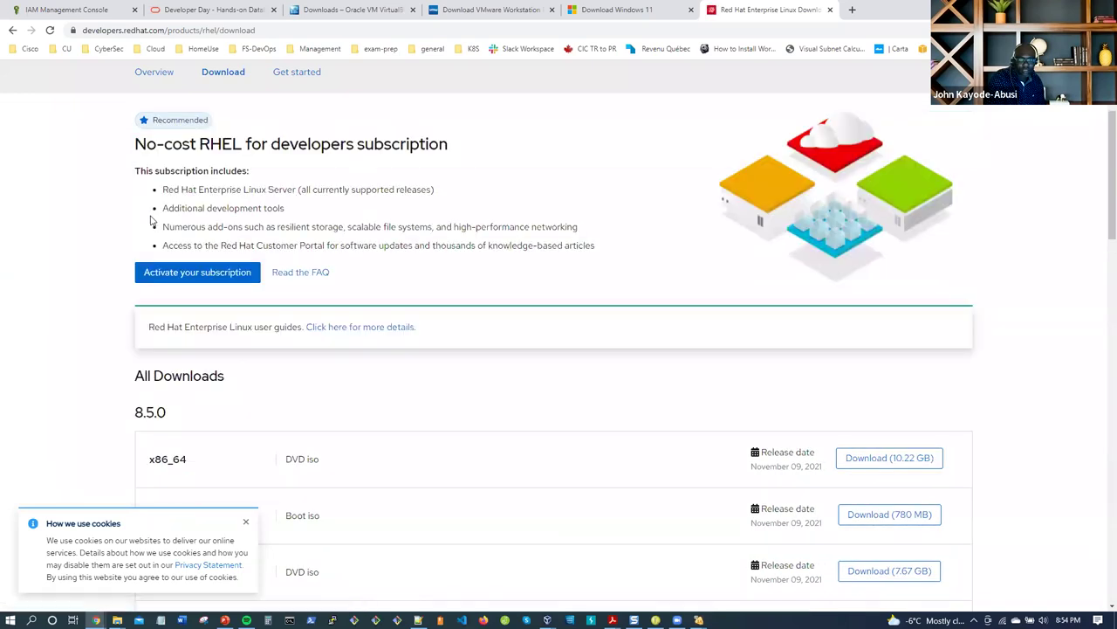
scroll(271, 427, down, 3)
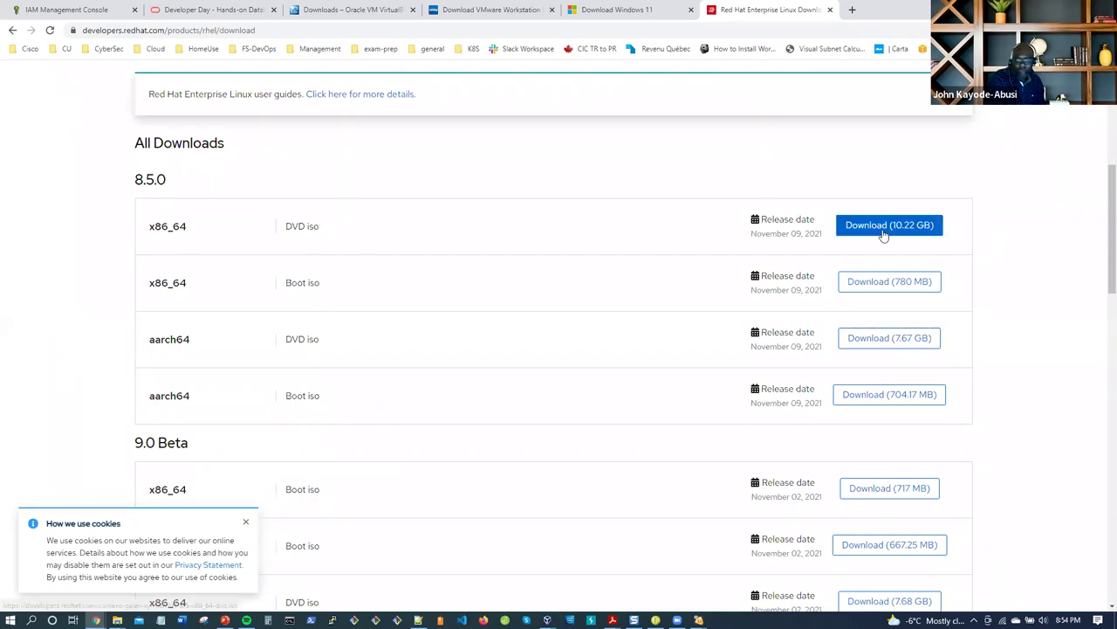
scroll(626, 320, down, 2)
scroll(626, 320, up, 3)
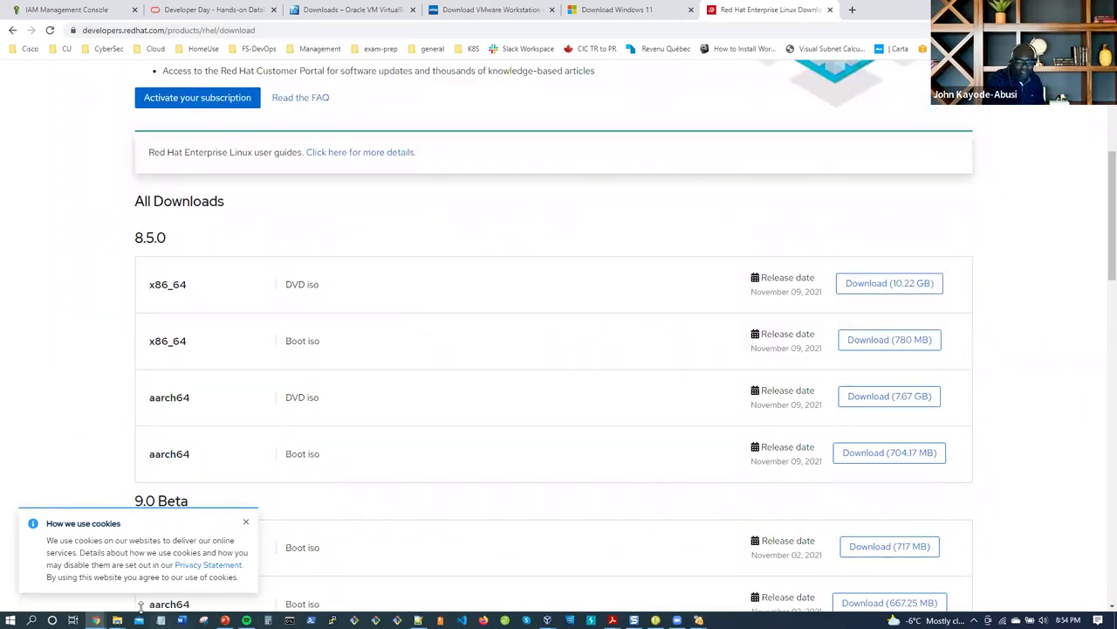
Step: View the downloaded Ubuntu disc images in File Explorer's Downloads folder, then return to VirtualBox
mouse_move(117, 620)
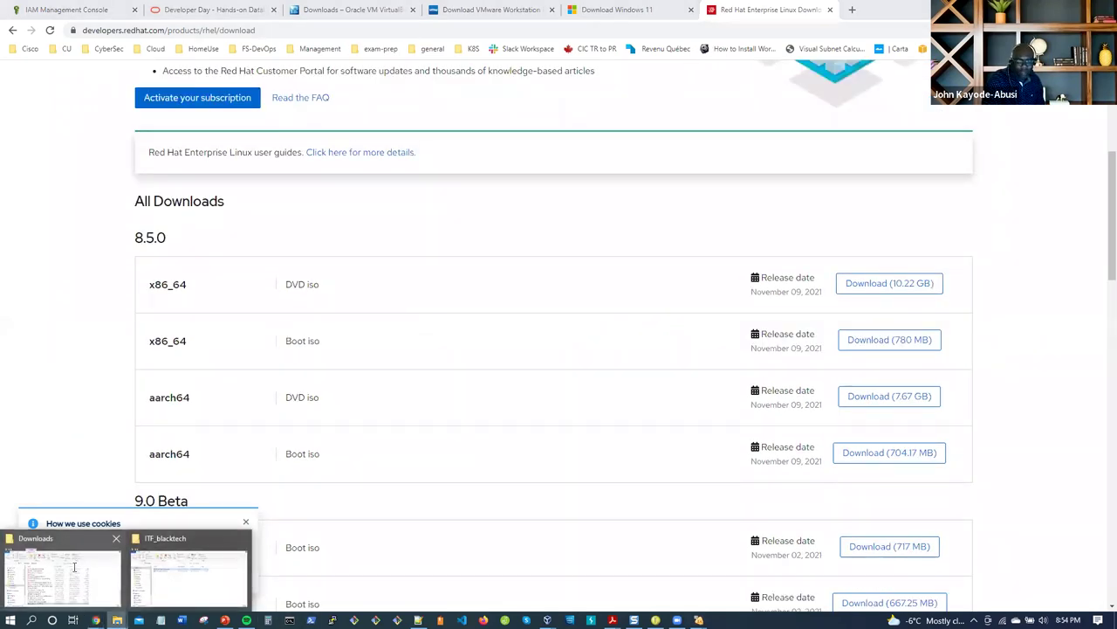
click(75, 567)
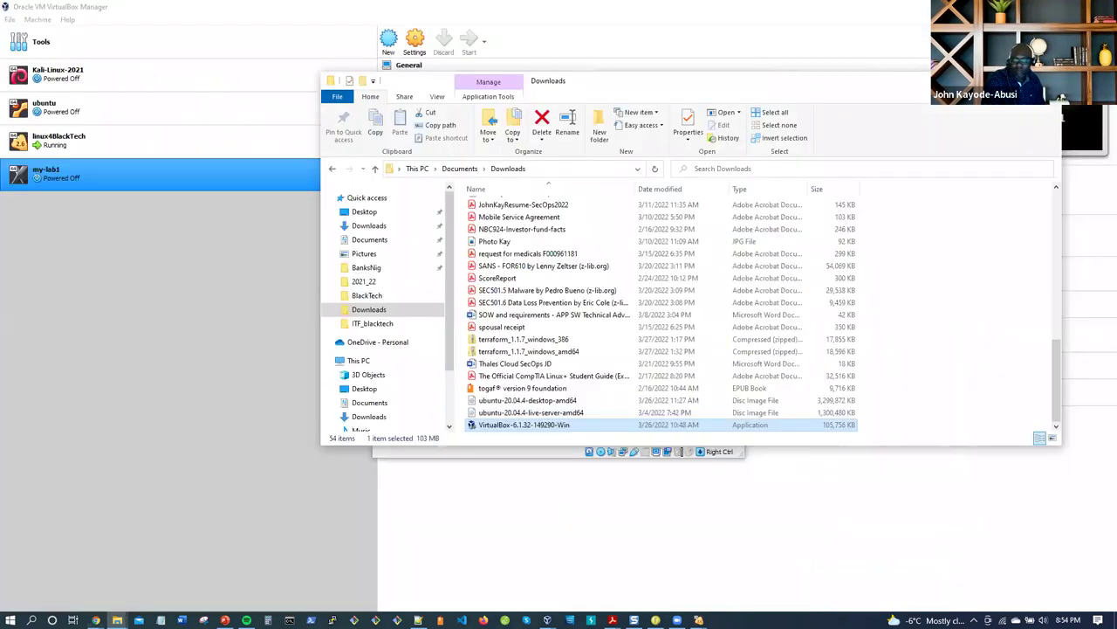
click(994, 81)
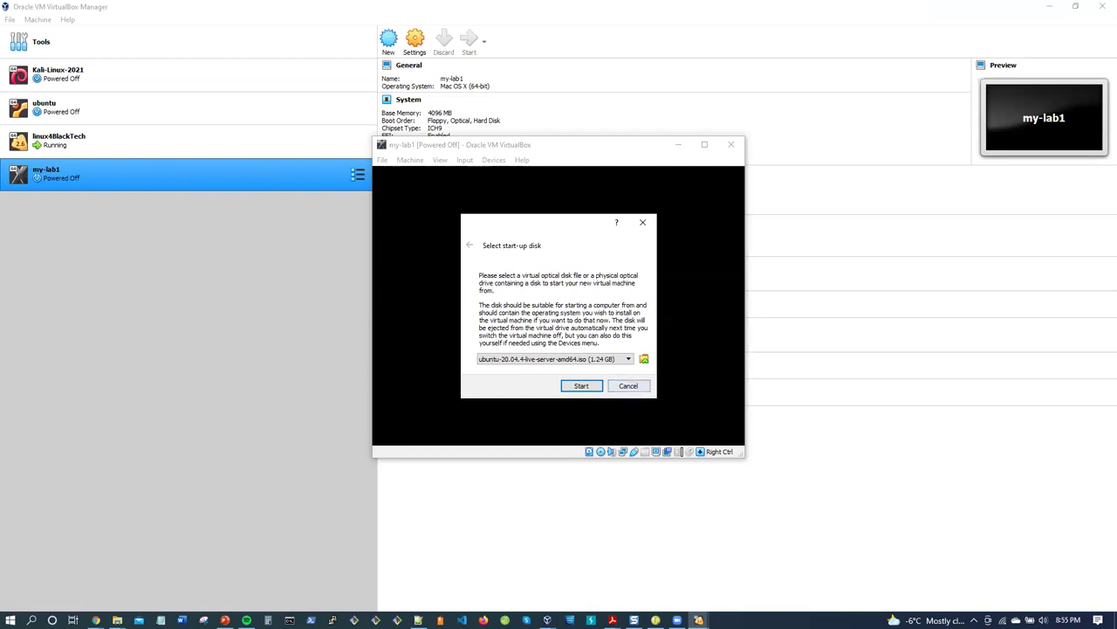
Step: Cancel the start-up disk selection for my-lab1 and close its window with the option to power off the machine
click(629, 386)
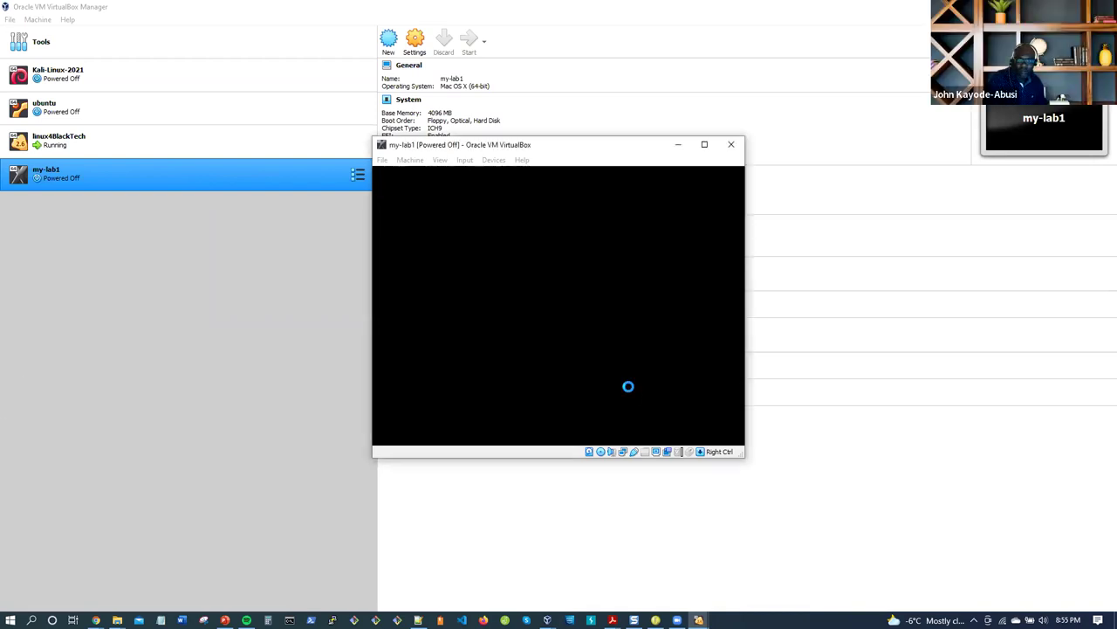
click(732, 146)
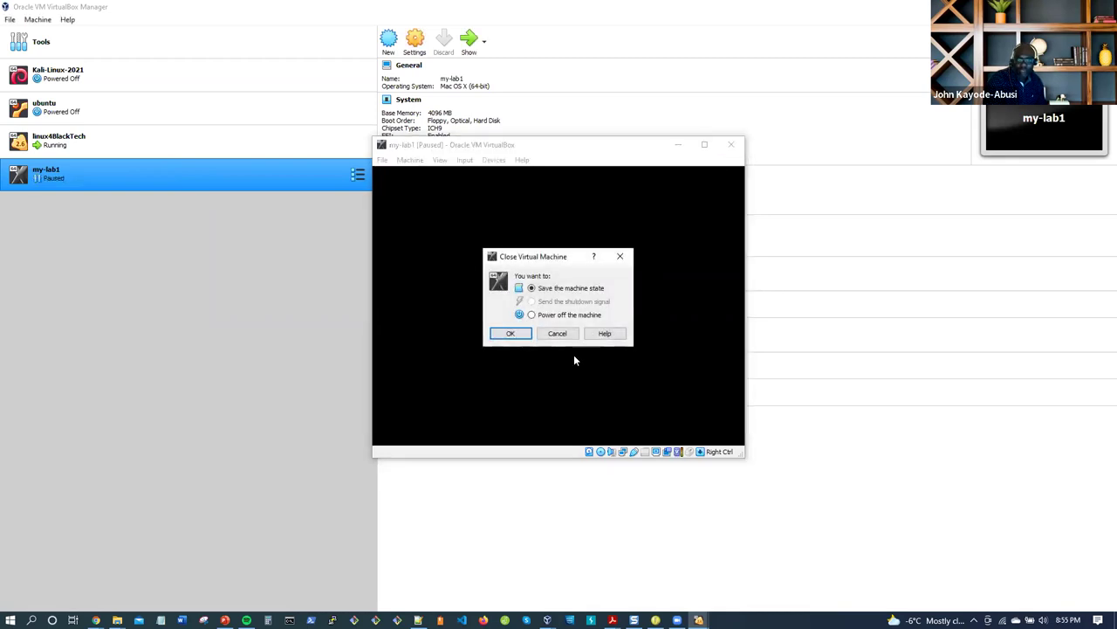
click(533, 316)
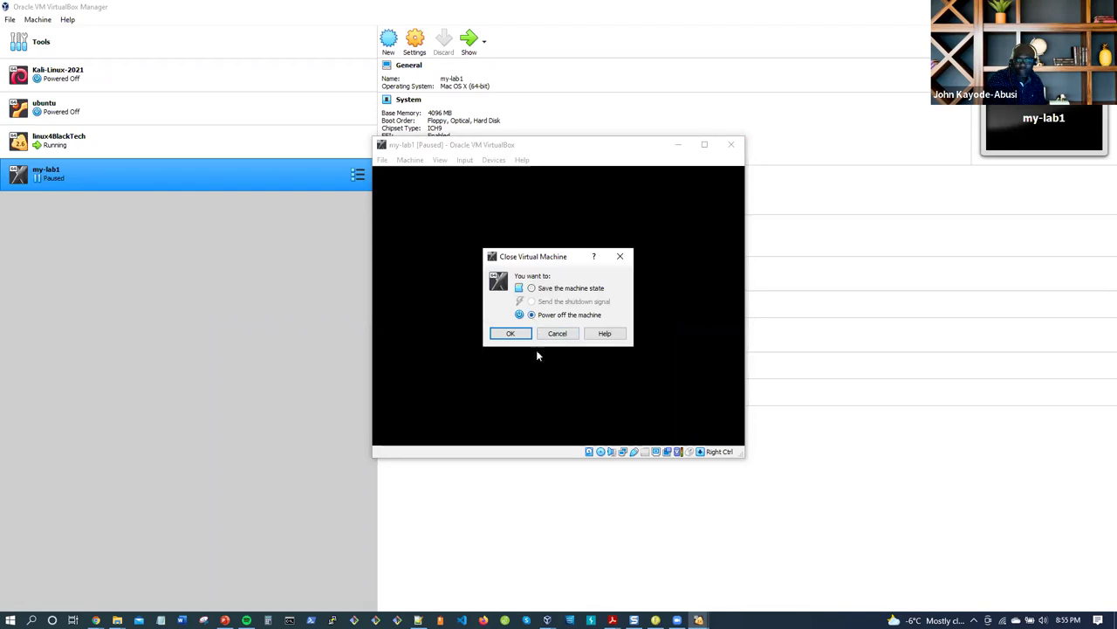
click(514, 333)
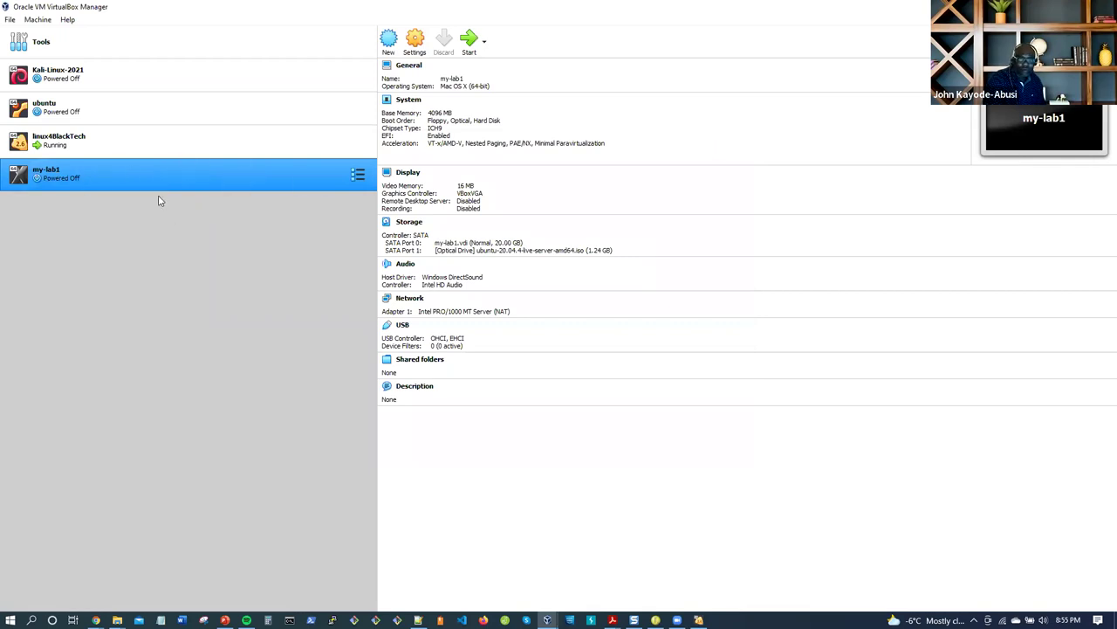
Step: Remove the my-lab1 virtual machine from VirtualBox
click(10, 21)
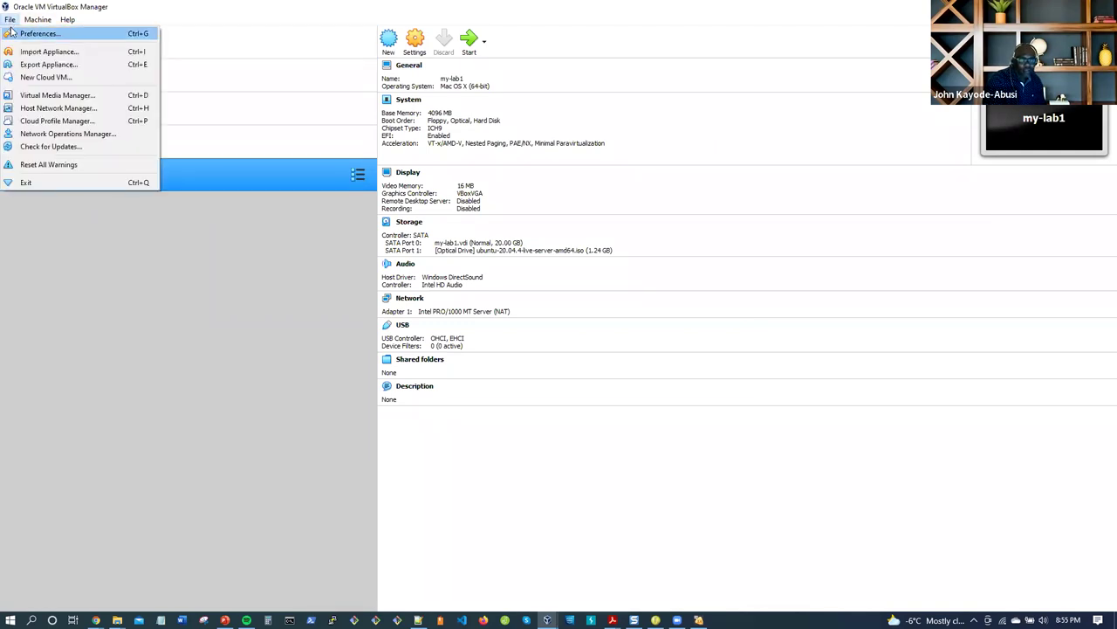
mouse_move(44, 19)
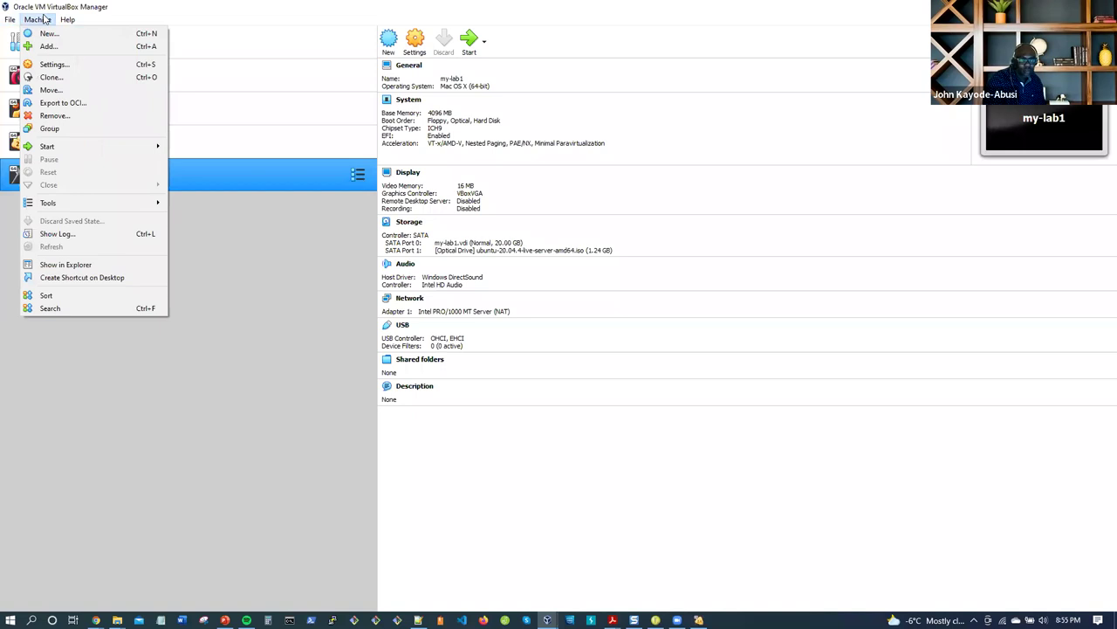
click(54, 115)
click(508, 362)
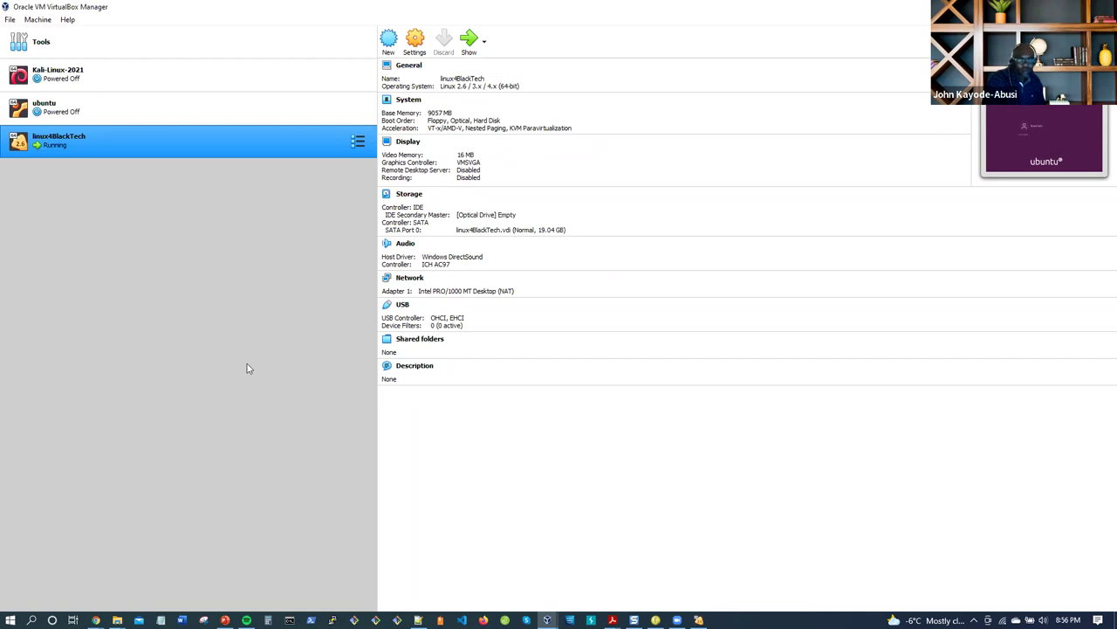
Step: Open the wizard for creating a new virtual machine and cancel it
click(389, 42)
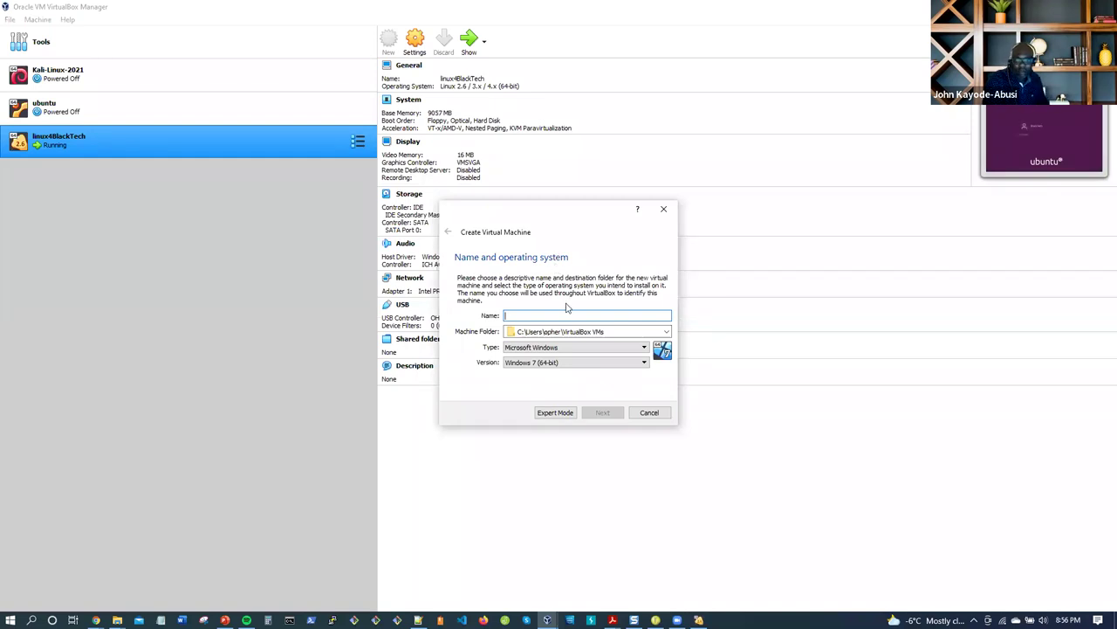
click(649, 412)
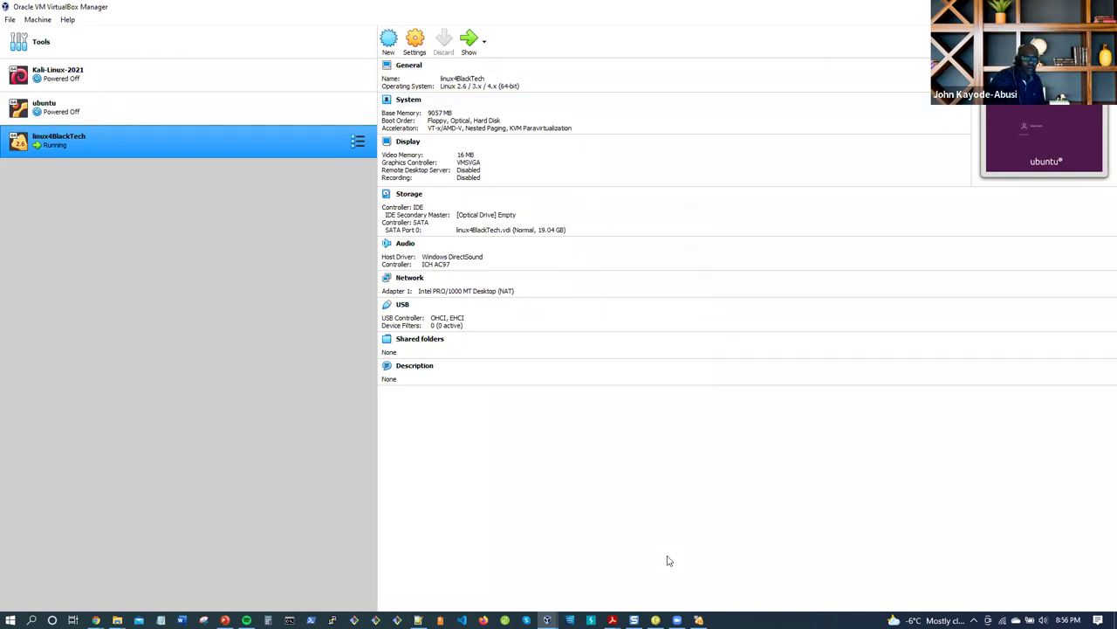
Step: Show the running linux4BlackTech machine and power it off from within its Ubuntu login screen
click(468, 44)
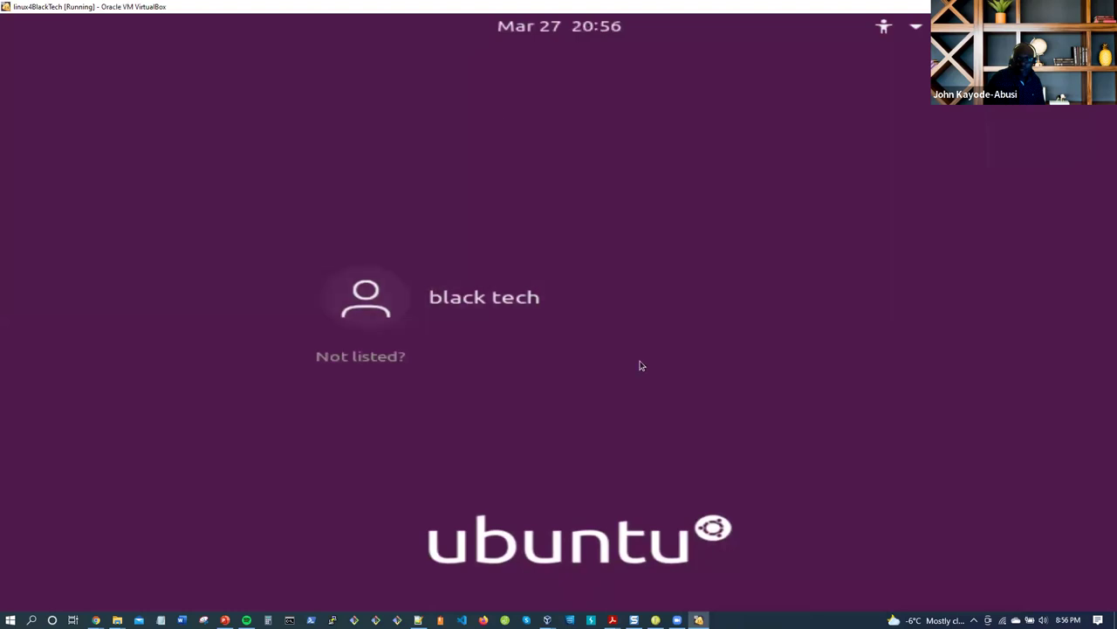
click(480, 299)
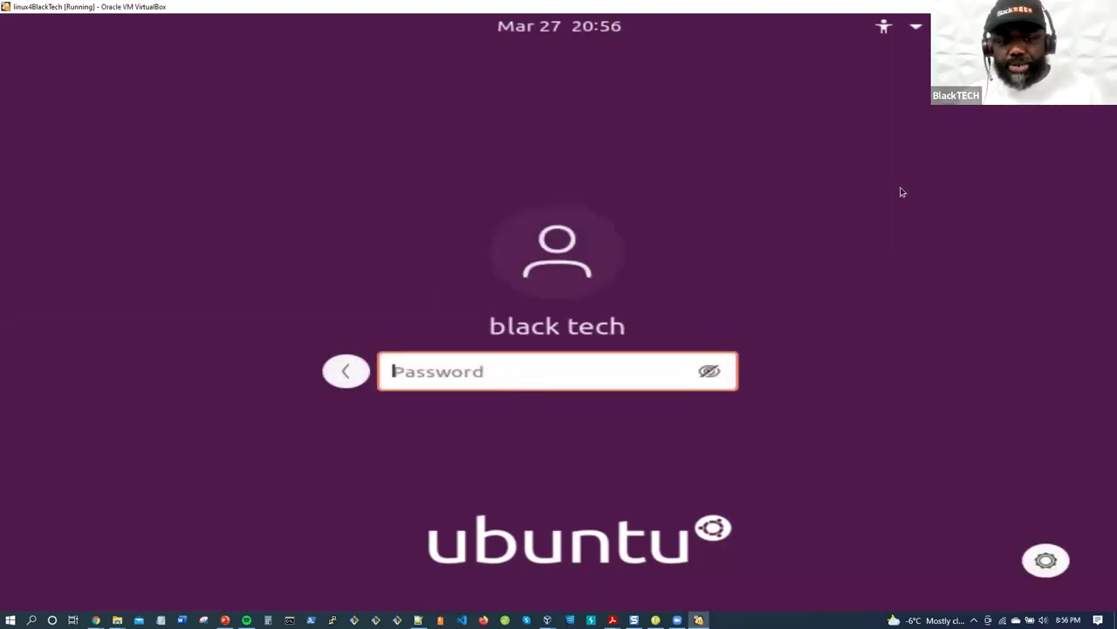
click(908, 26)
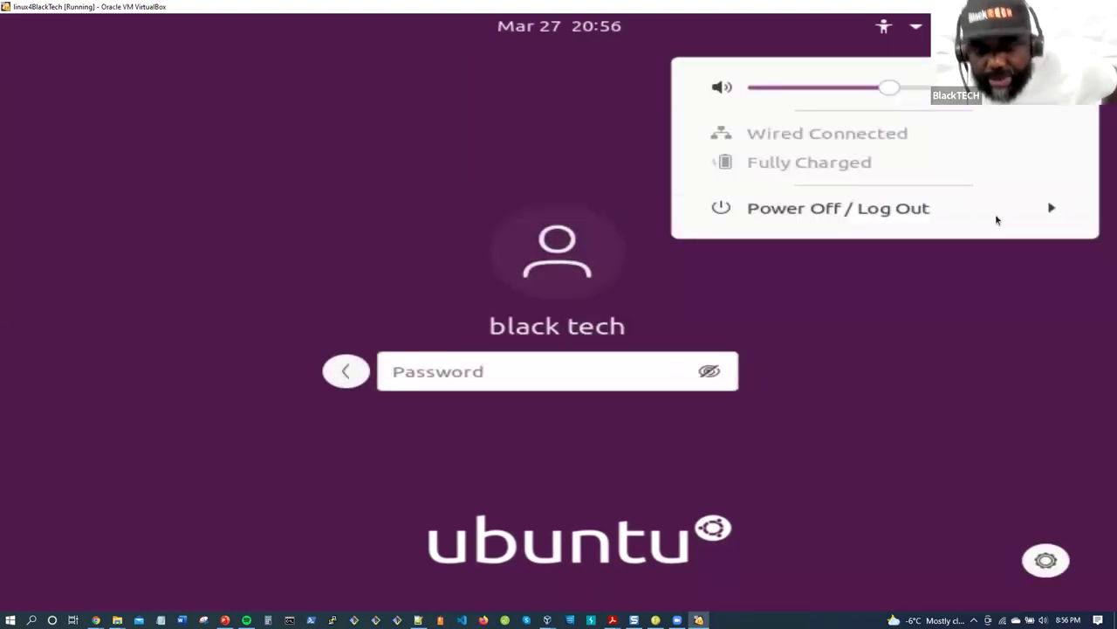
click(928, 214)
click(834, 268)
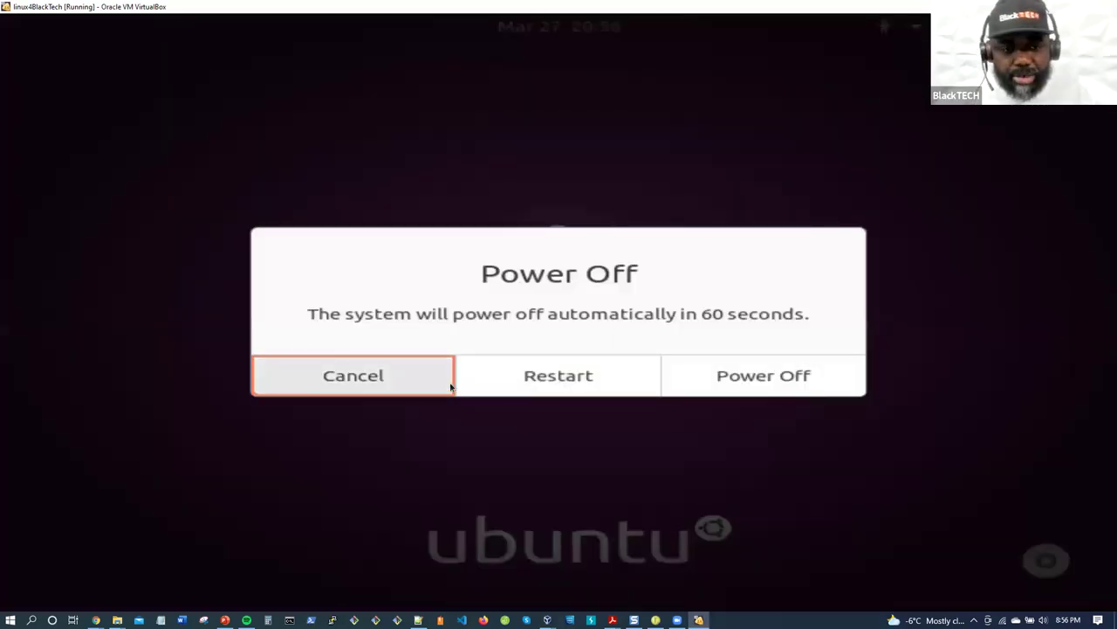
click(725, 376)
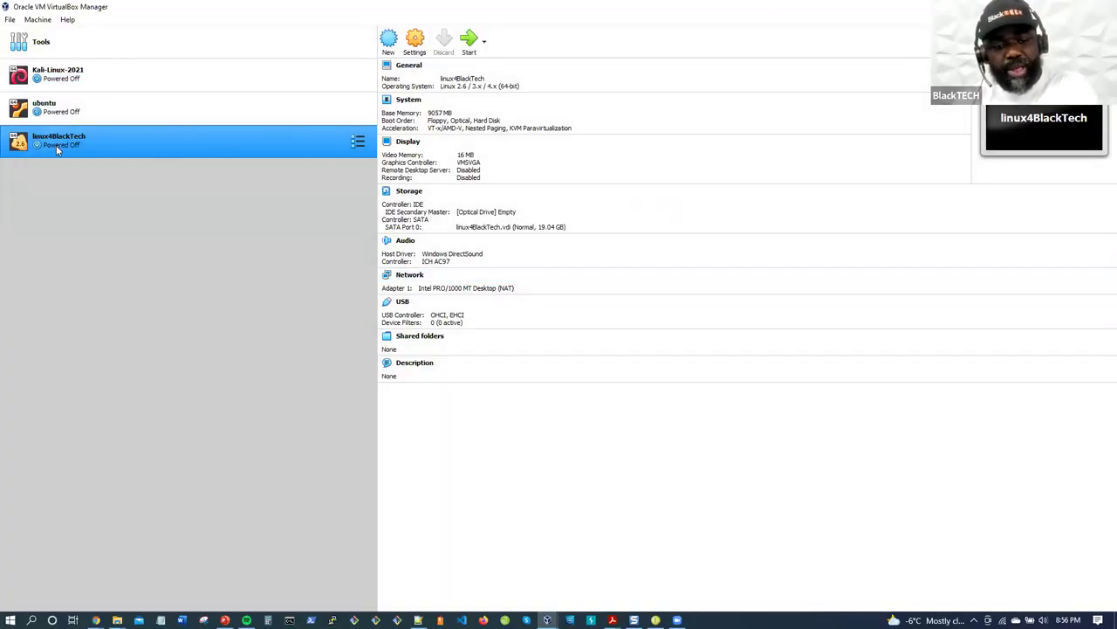
Step: Reduce the base memory of the linux4BlackTech machine to 4 MB in its system settings and save the change
click(413, 145)
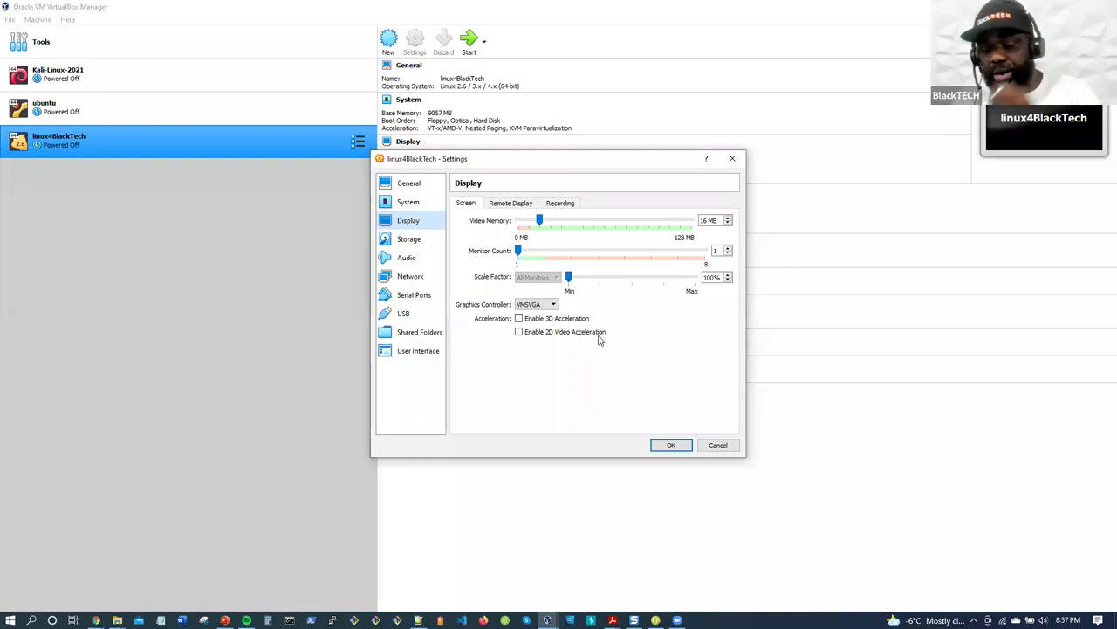
click(721, 447)
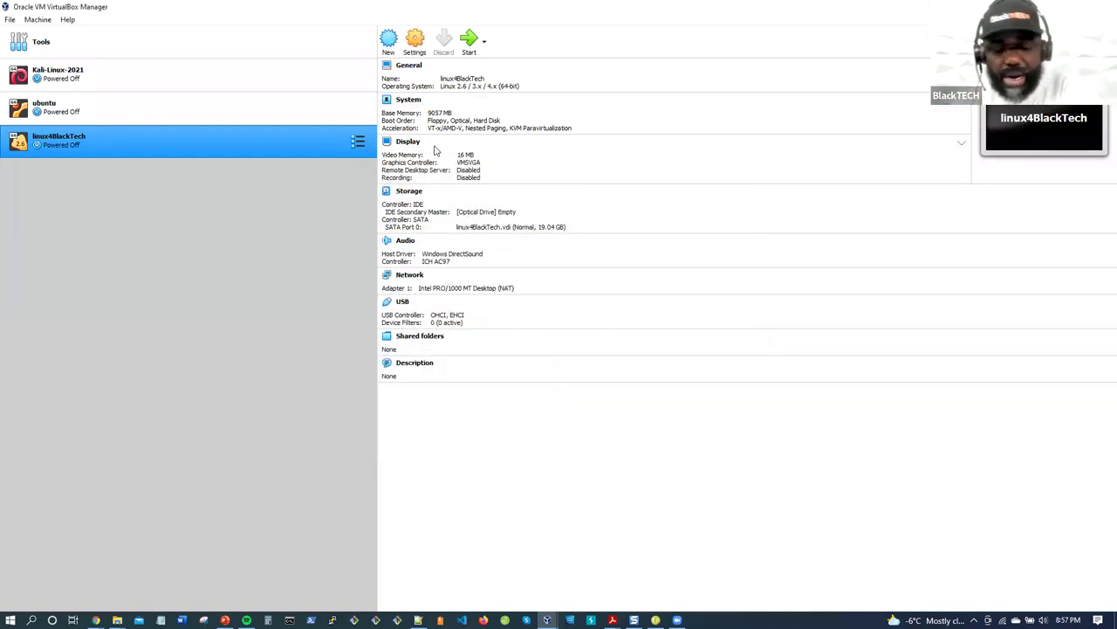
click(416, 101)
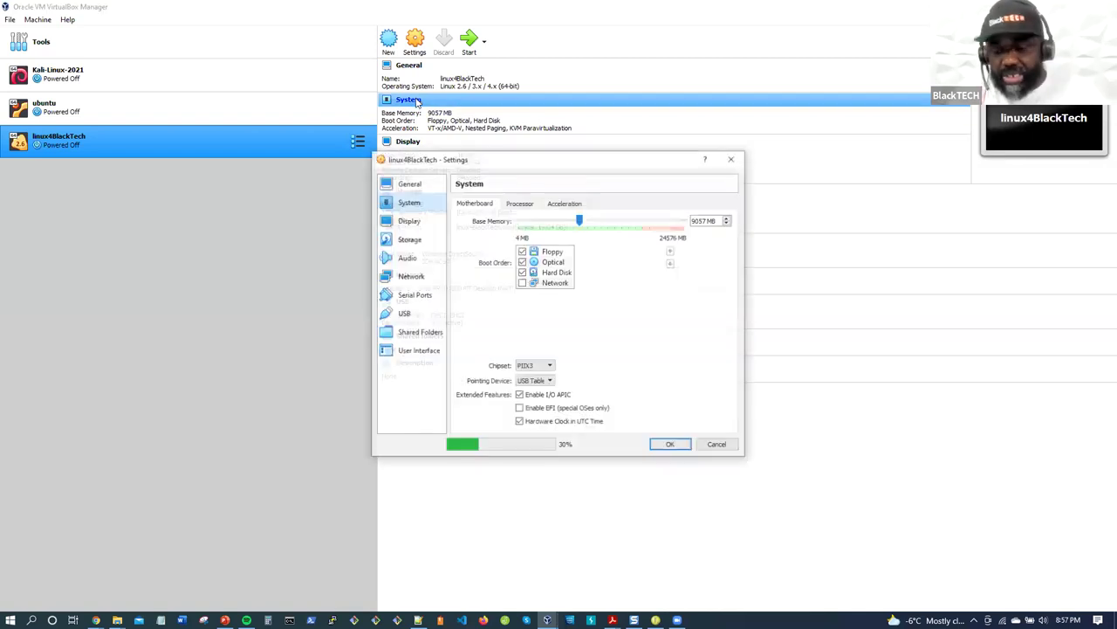
drag(583, 222, 515, 231)
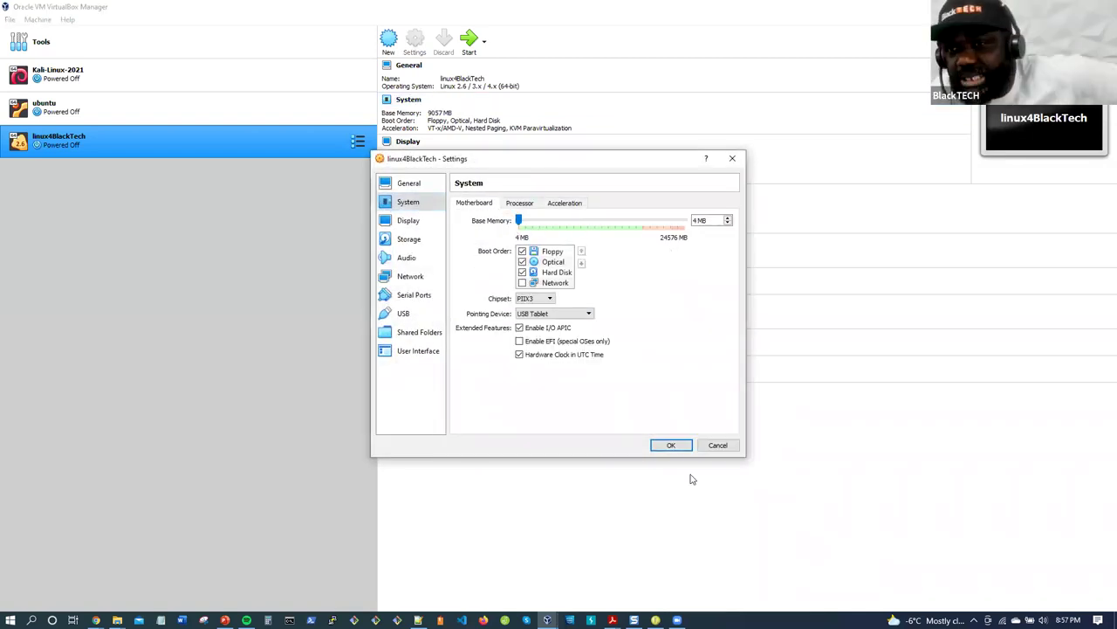
click(672, 445)
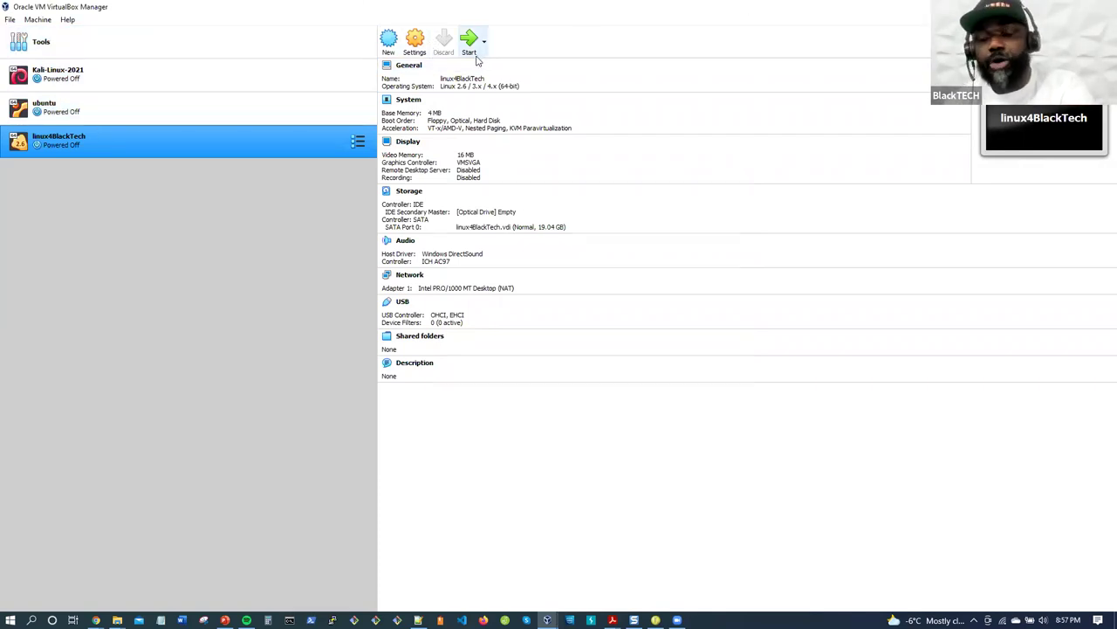
Step: Switch to the Windows desktop and refresh it
key(super+d)
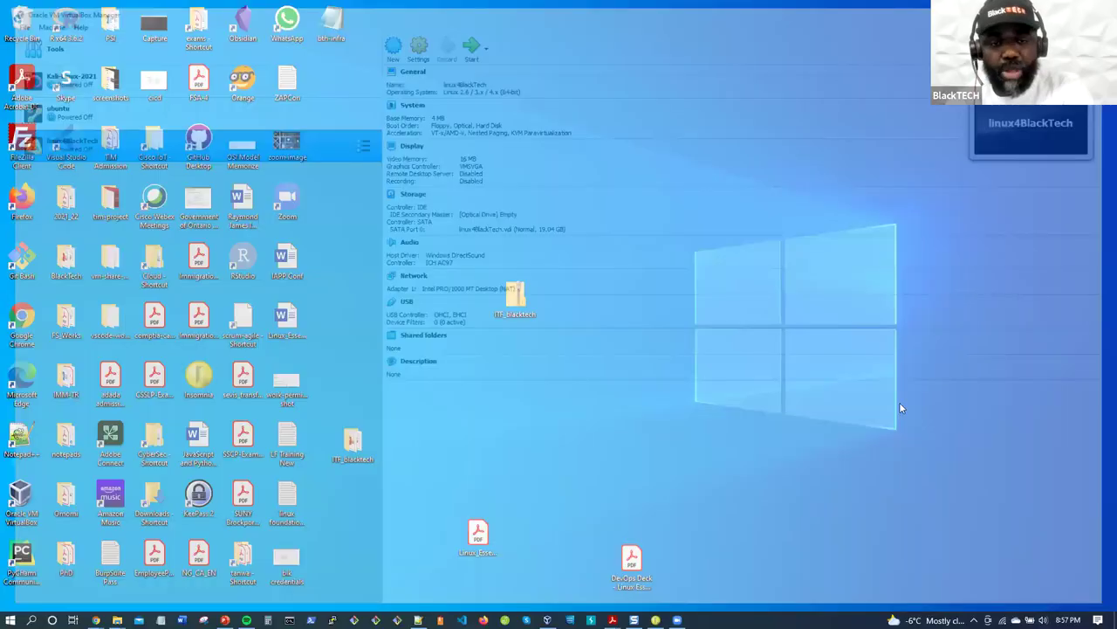
right_click(486, 96)
click(521, 132)
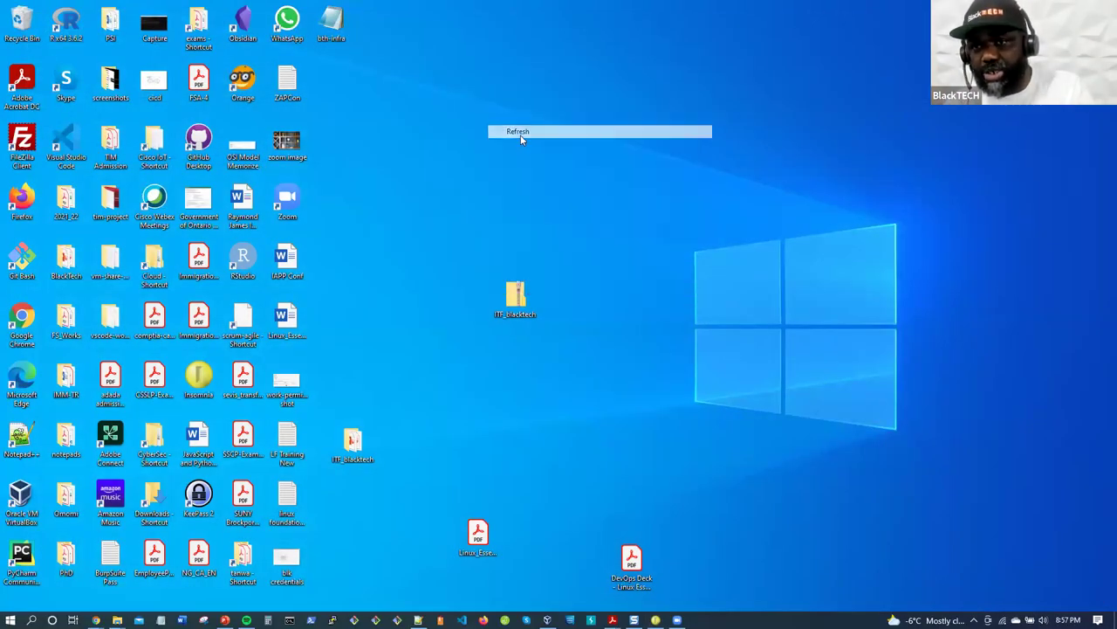